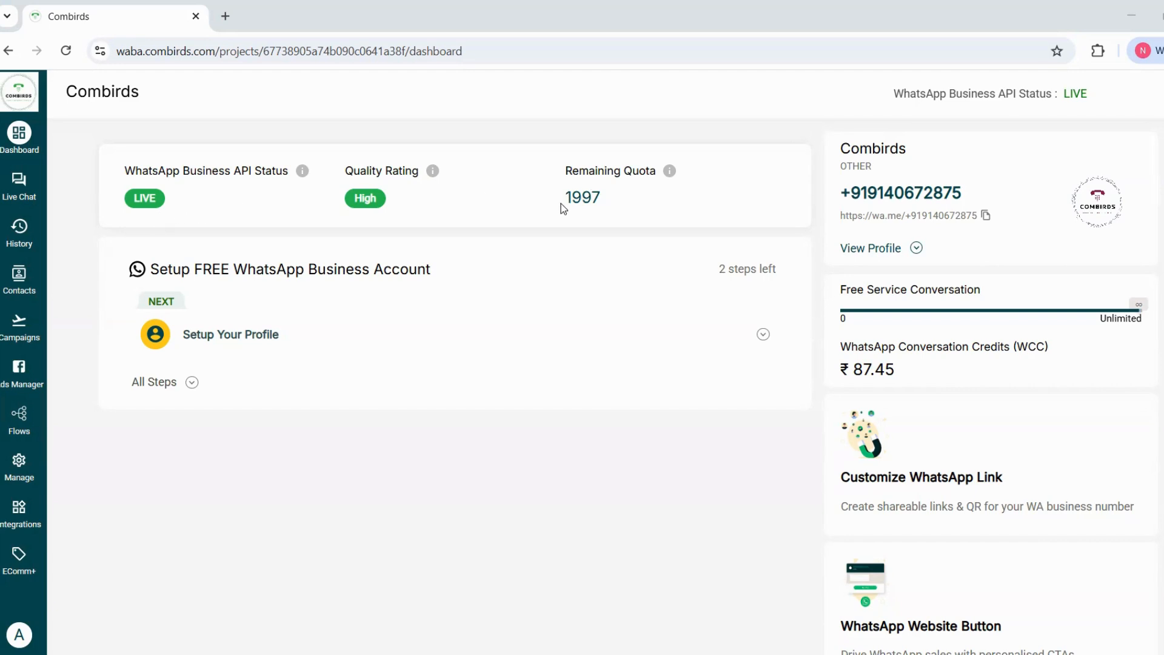
Step: Review the dashboard's remaining quota, the expanded business profile details and the WhatsApp Conversation Credits
{"action": "double_click", "coordinate": [619, 202]}
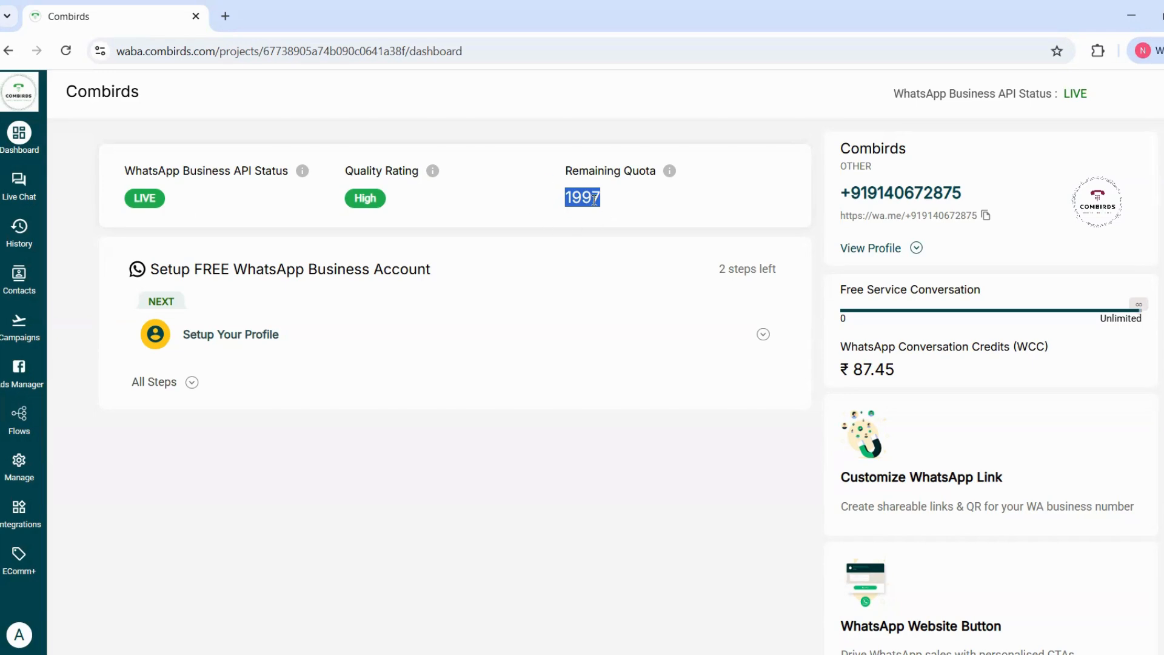
{"action": "left_click", "coordinate": [907, 255]}
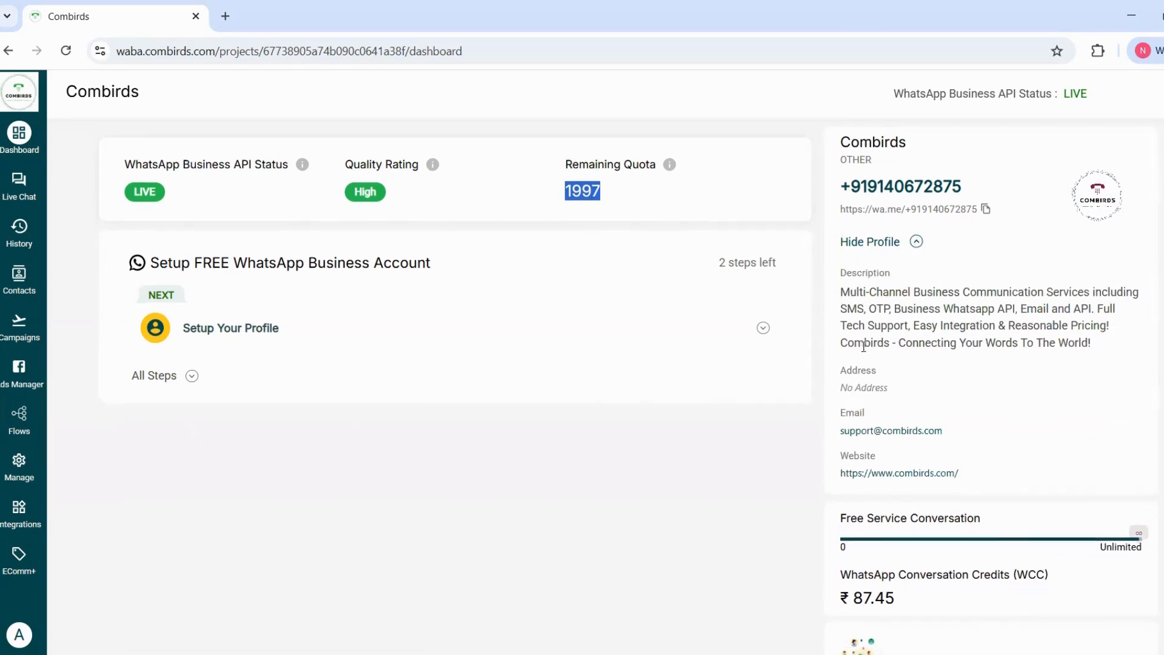
{"action": "scroll", "coordinate": [867, 424], "scroll_direction": "down", "scroll_amount": 2}
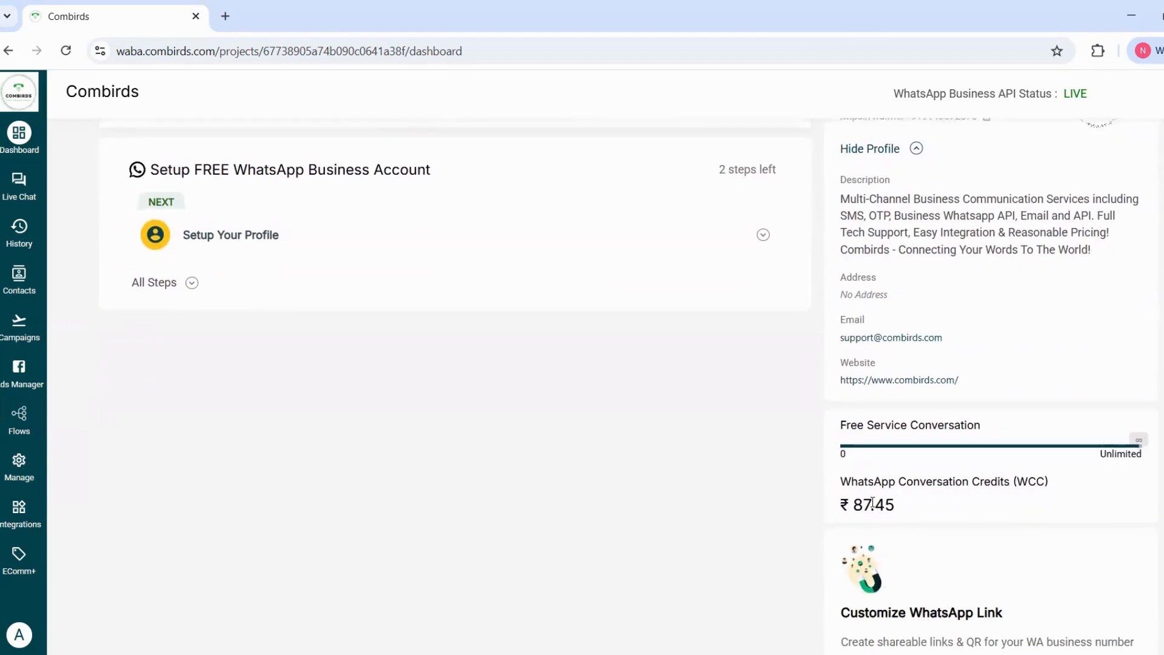
{"action": "left_click_drag", "start_coordinate": [852, 505], "coordinate": [915, 513]}
{"action": "scroll", "coordinate": [881, 514], "scroll_direction": "up", "scroll_amount": 1}
{"action": "triple_click", "coordinate": [887, 499]}
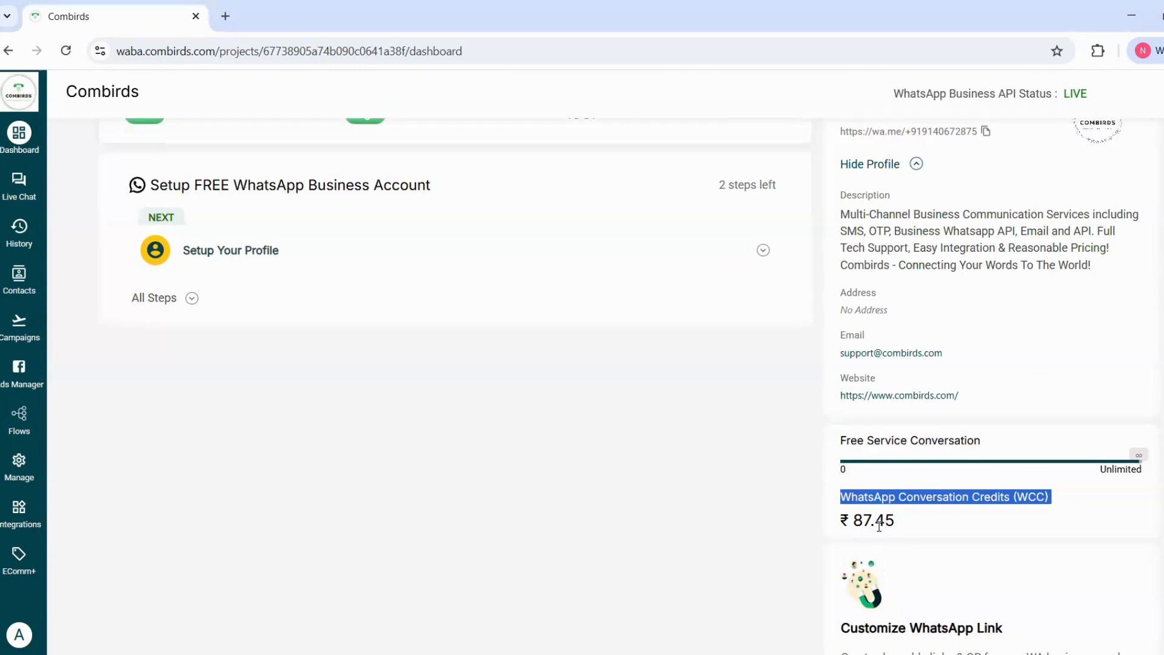
{"action": "left_click", "coordinate": [784, 543]}
{"action": "scroll", "coordinate": [783, 543], "scroll_direction": "down", "scroll_amount": 3}
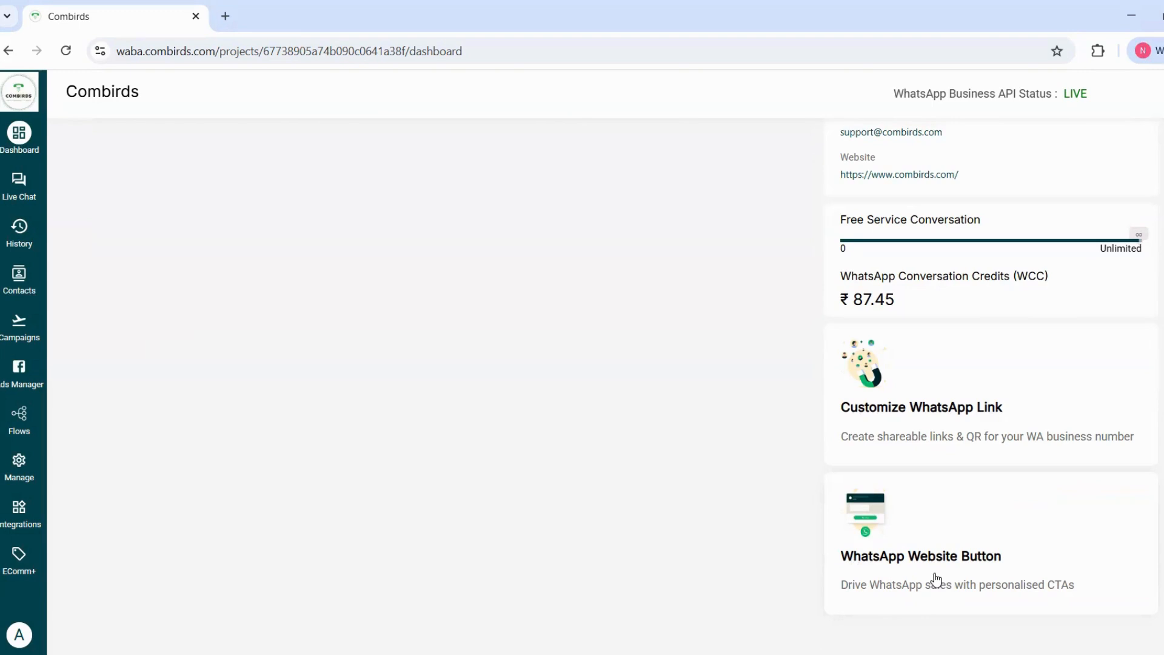
Step: Open the WhatsApp Website Button generator, review its Chat Button and Chat Widget settings, and return to the dashboard
{"action": "left_click", "coordinate": [890, 573]}
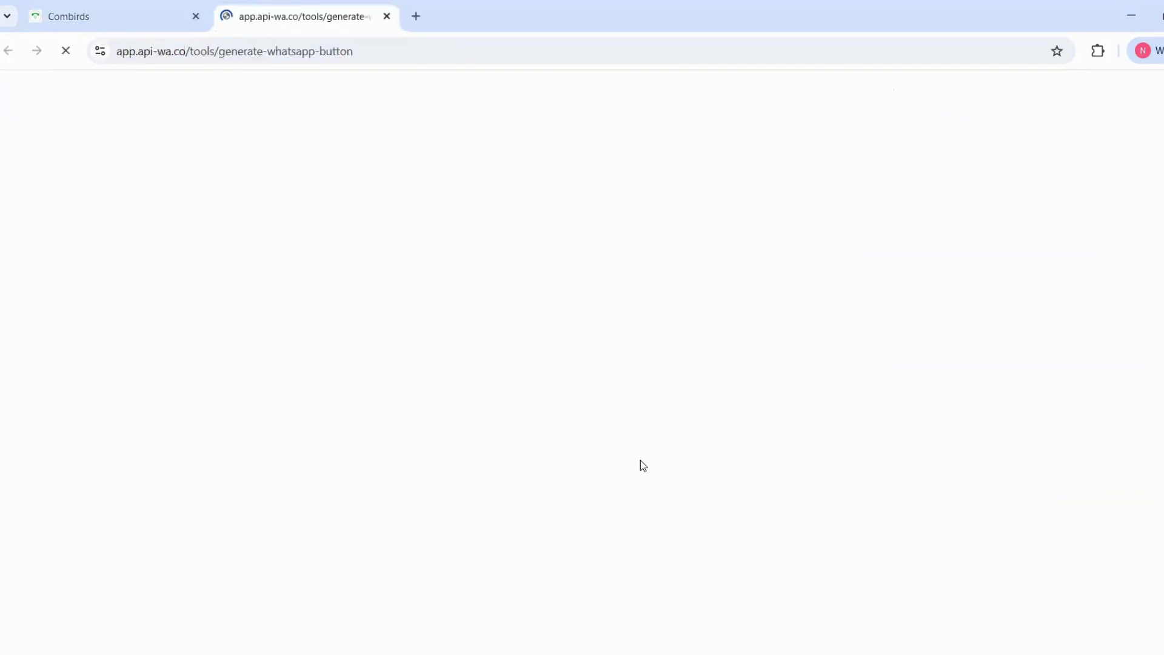
{"action": "scroll", "coordinate": [529, 427], "scroll_direction": "down", "scroll_amount": 7}
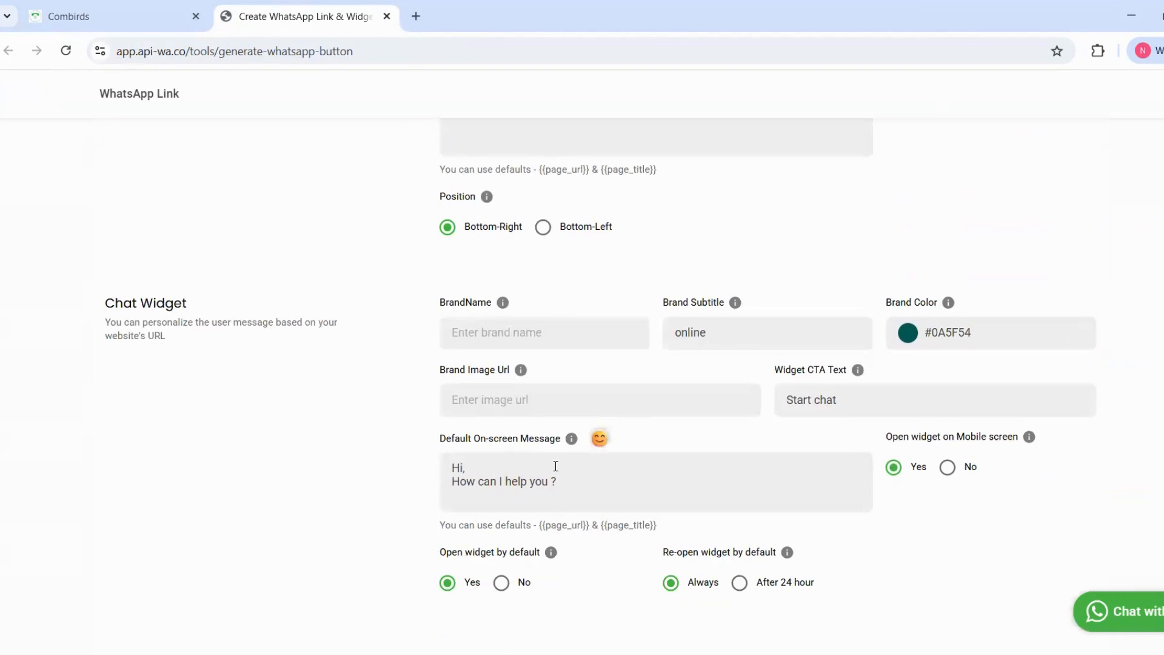
{"action": "scroll", "coordinate": [223, 308], "scroll_direction": "up", "scroll_amount": 4}
{"action": "left_click", "coordinate": [81, 7]}
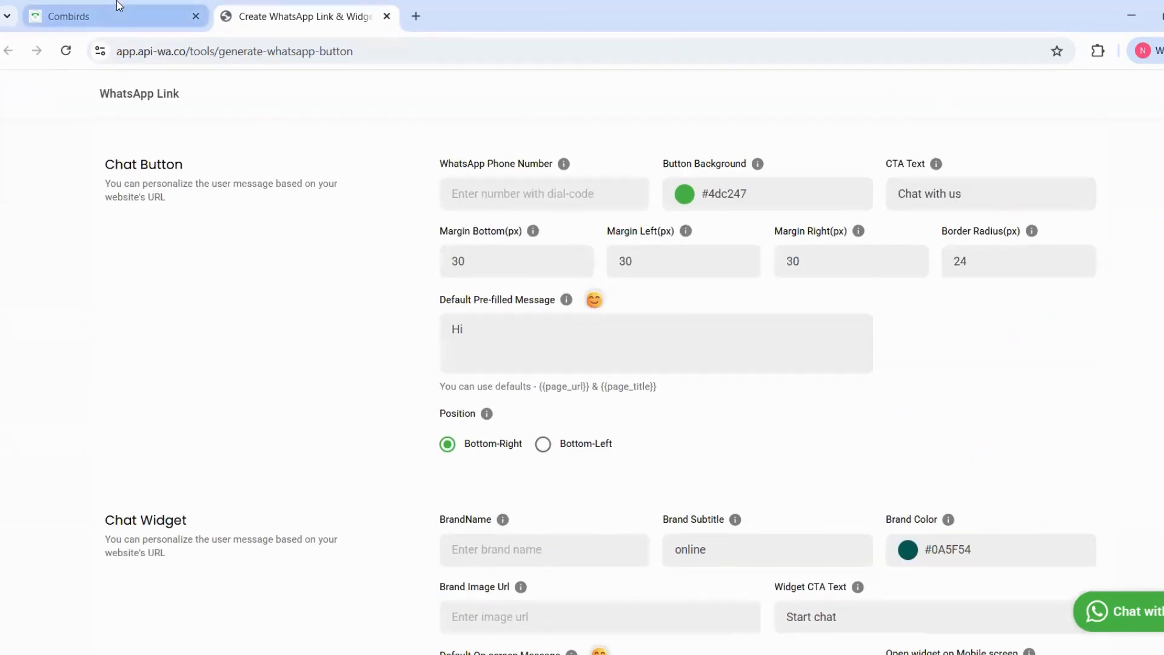
{"action": "scroll", "coordinate": [563, 364], "scroll_direction": "up", "scroll_amount": 5}
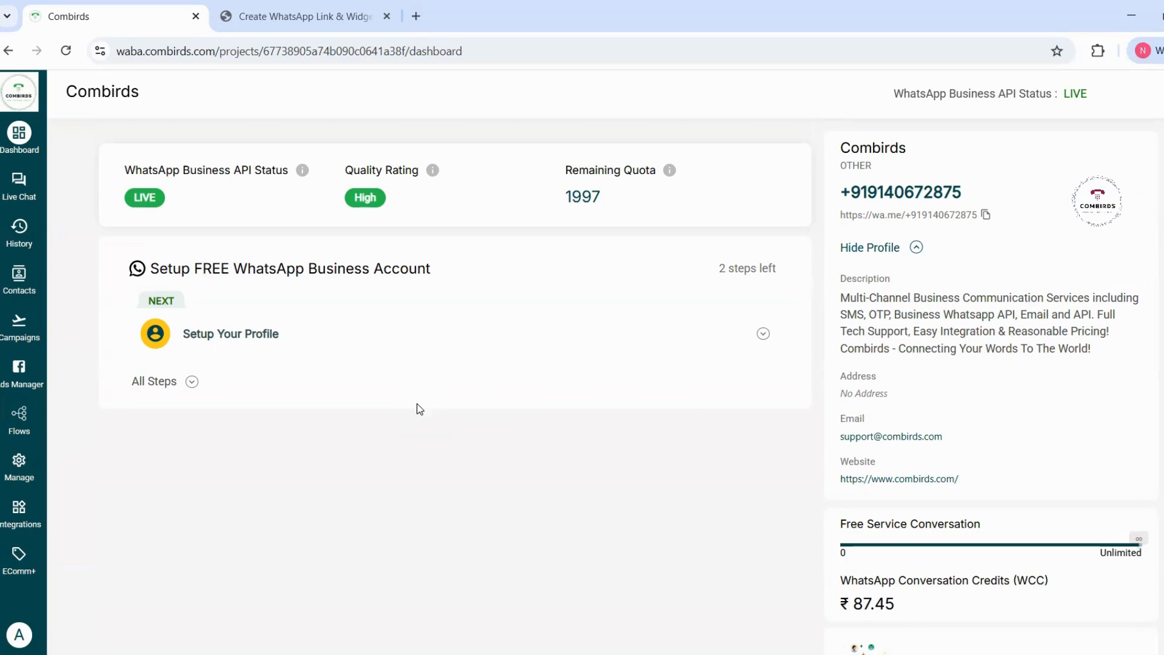
Step: Explore the ready-made template messages, expanding the industry list and viewing the Real Estate and Banking templates
{"action": "left_click", "coordinate": [16, 487]}
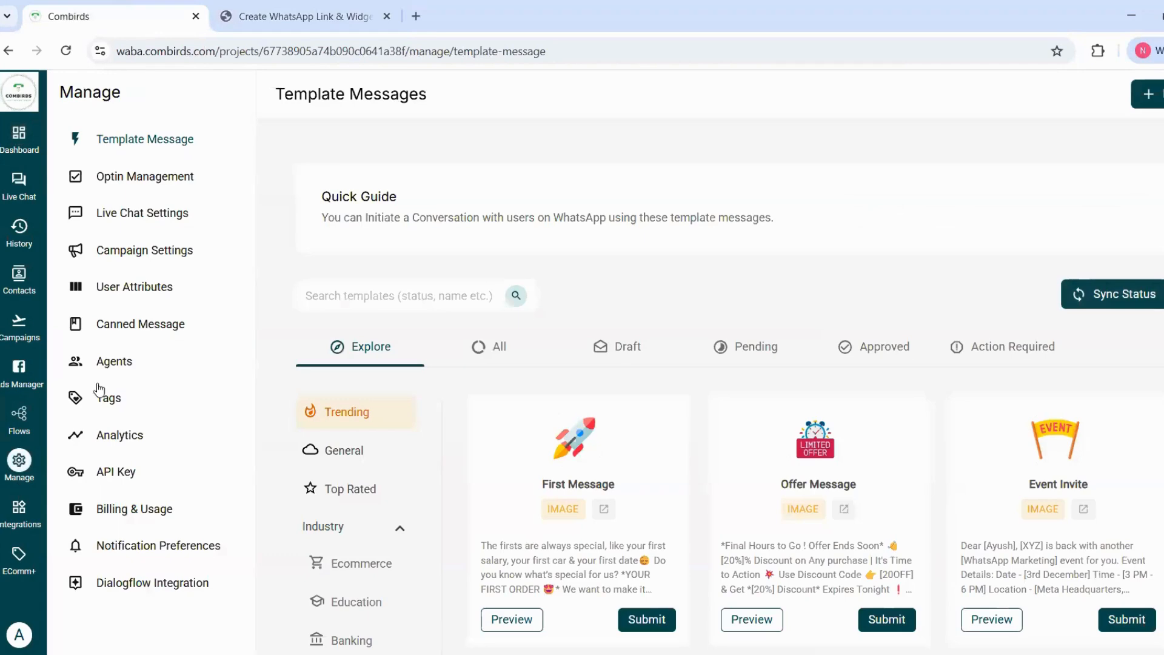
{"action": "left_click", "coordinate": [130, 142]}
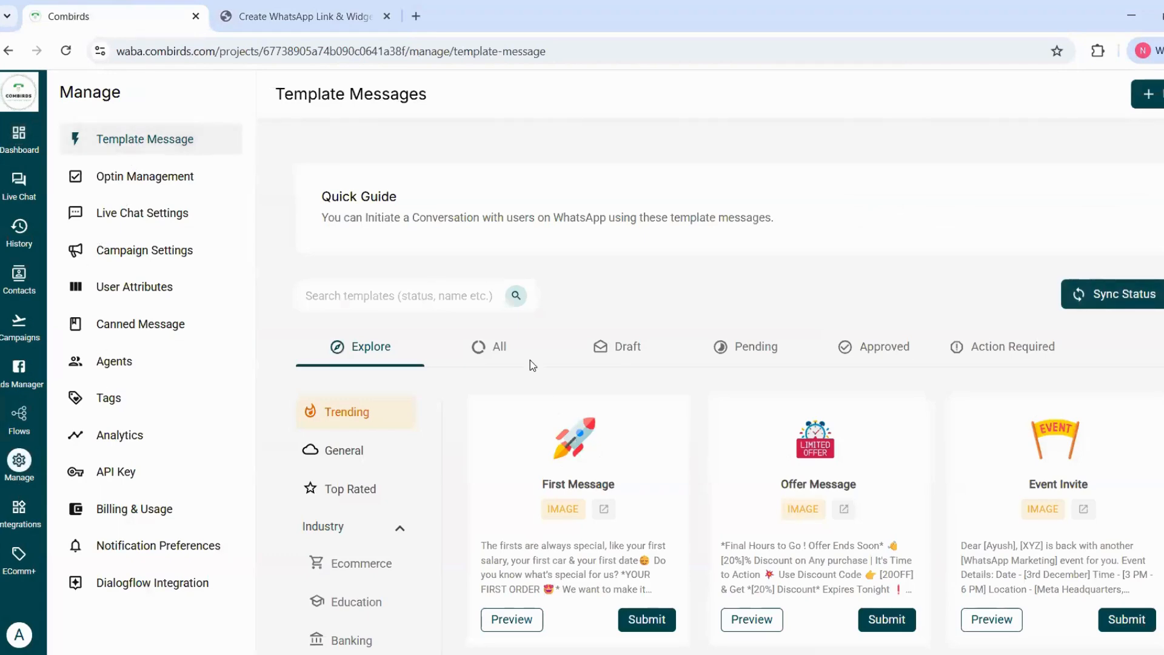
{"action": "scroll", "coordinate": [609, 524], "scroll_direction": "down", "scroll_amount": 3}
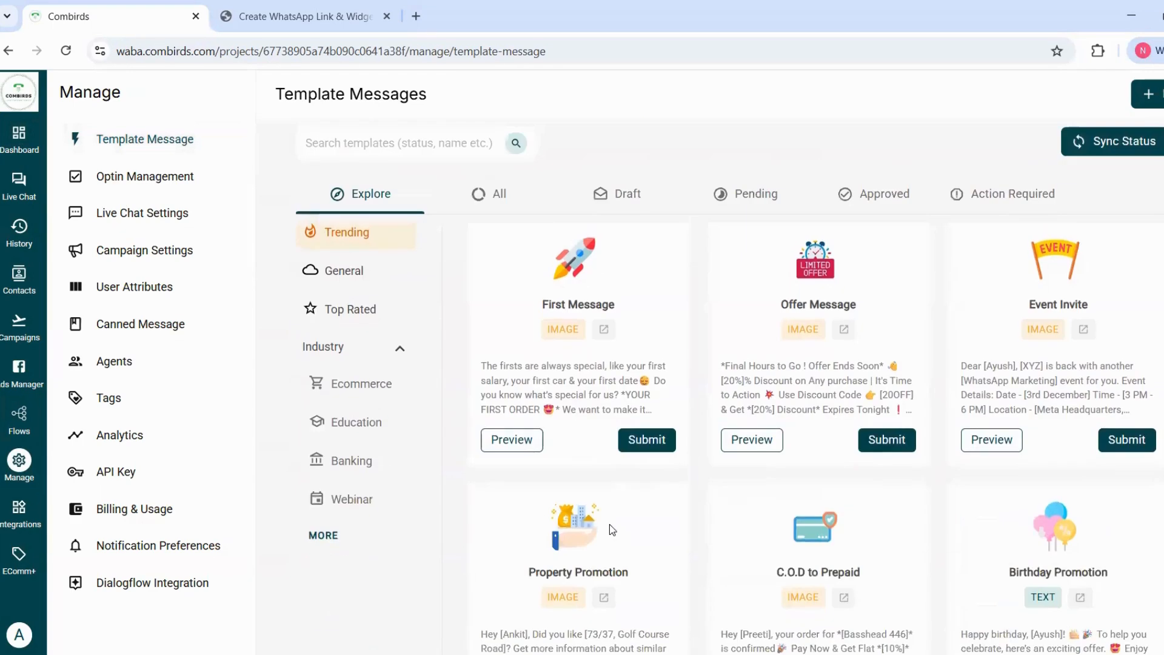
{"action": "left_click", "coordinate": [359, 539]}
{"action": "scroll", "coordinate": [360, 575], "scroll_direction": "down", "scroll_amount": 2}
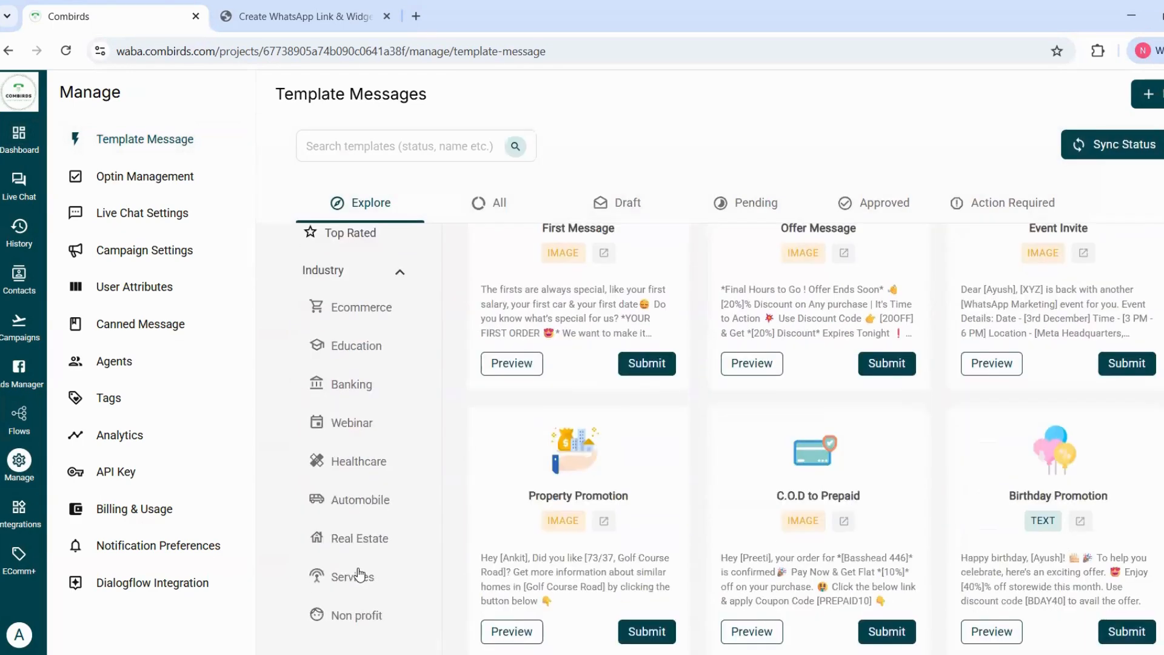
{"action": "left_click", "coordinate": [360, 539]}
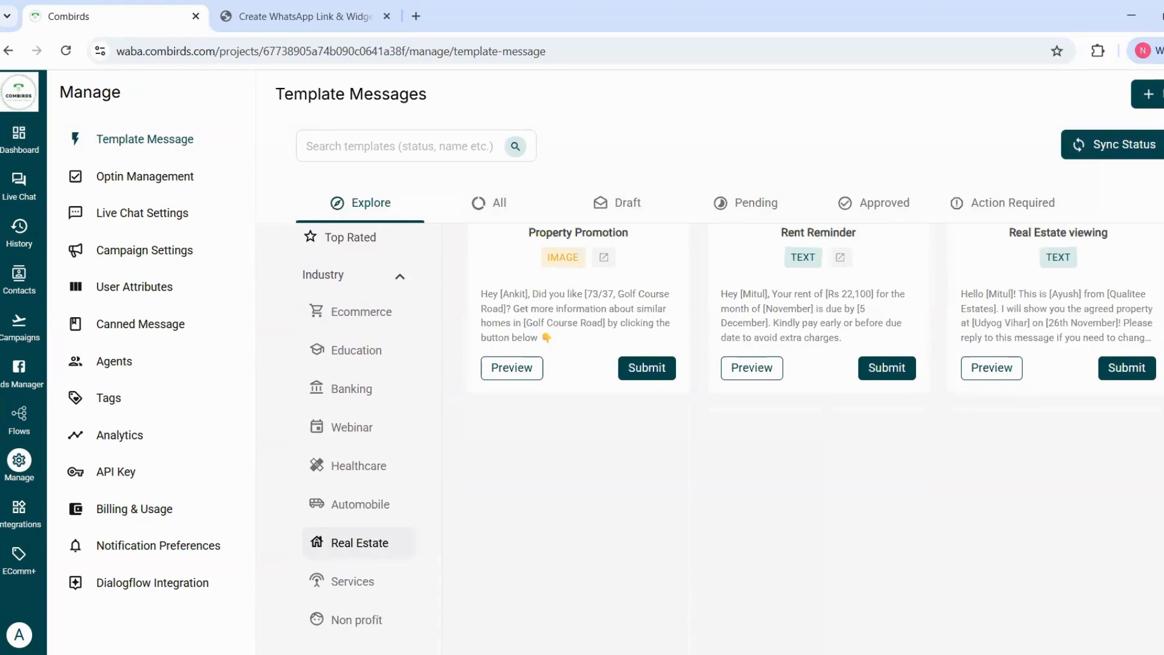
{"action": "scroll", "coordinate": [362, 551], "scroll_direction": "up", "scroll_amount": 3}
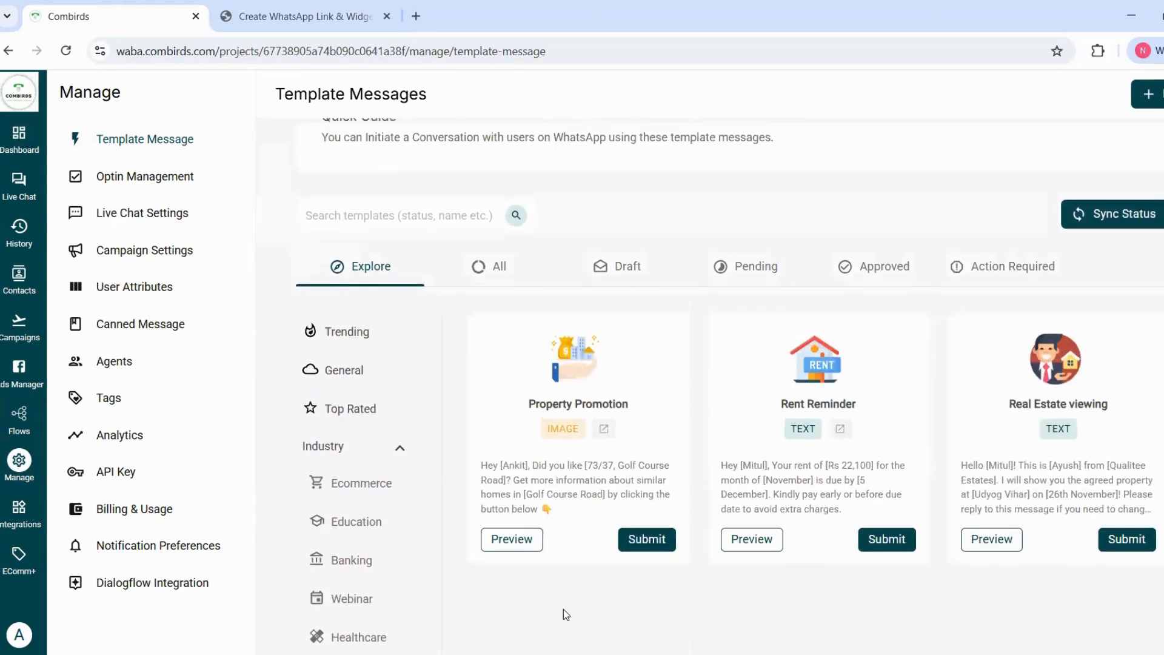
{"action": "left_click", "coordinate": [353, 558]}
{"action": "scroll", "coordinate": [842, 487], "scroll_direction": "up", "scroll_amount": 2}
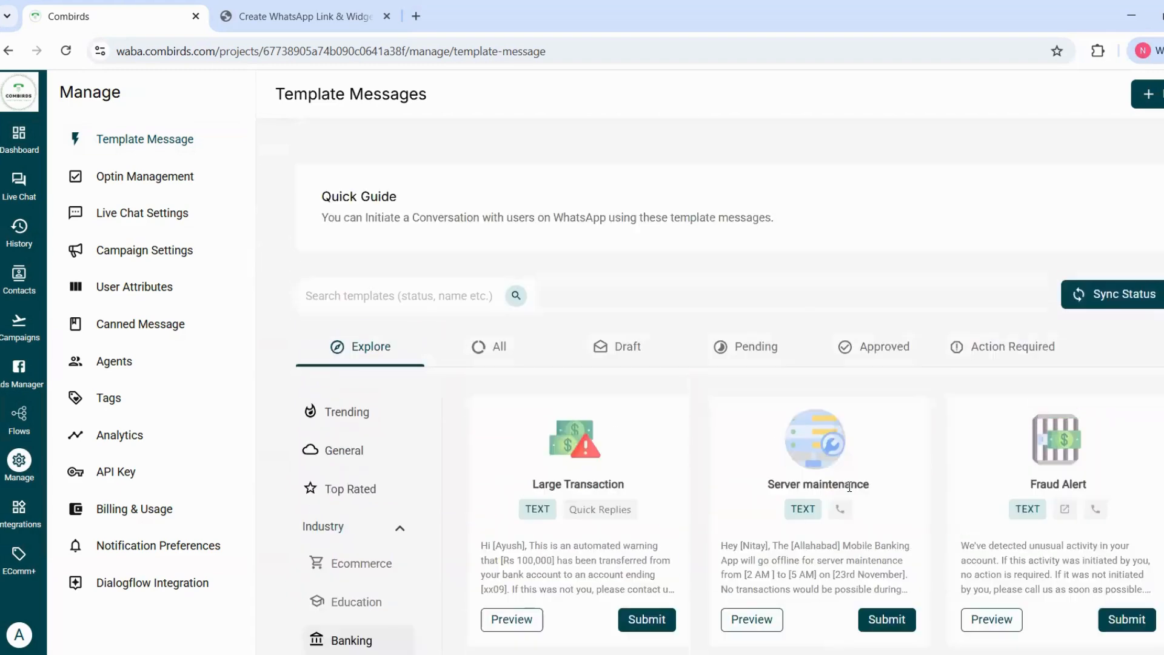
Step: Start a new template message with the category MARKETING and the language English
{"action": "left_click", "coordinate": [1145, 102]}
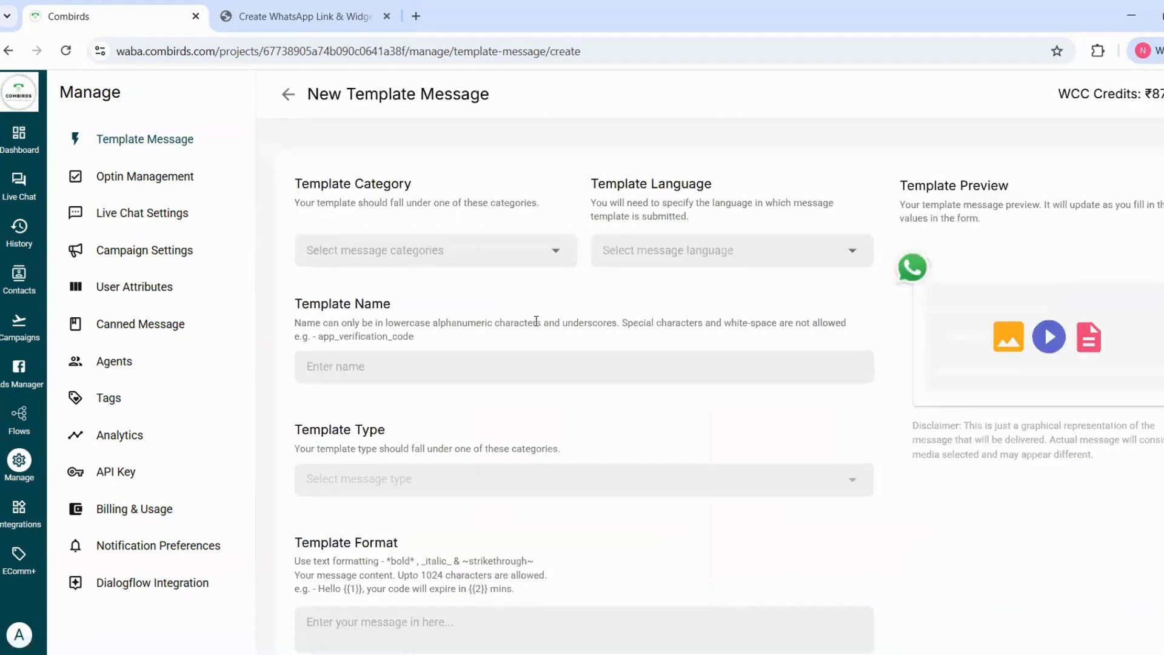
{"action": "left_click", "coordinate": [468, 251]}
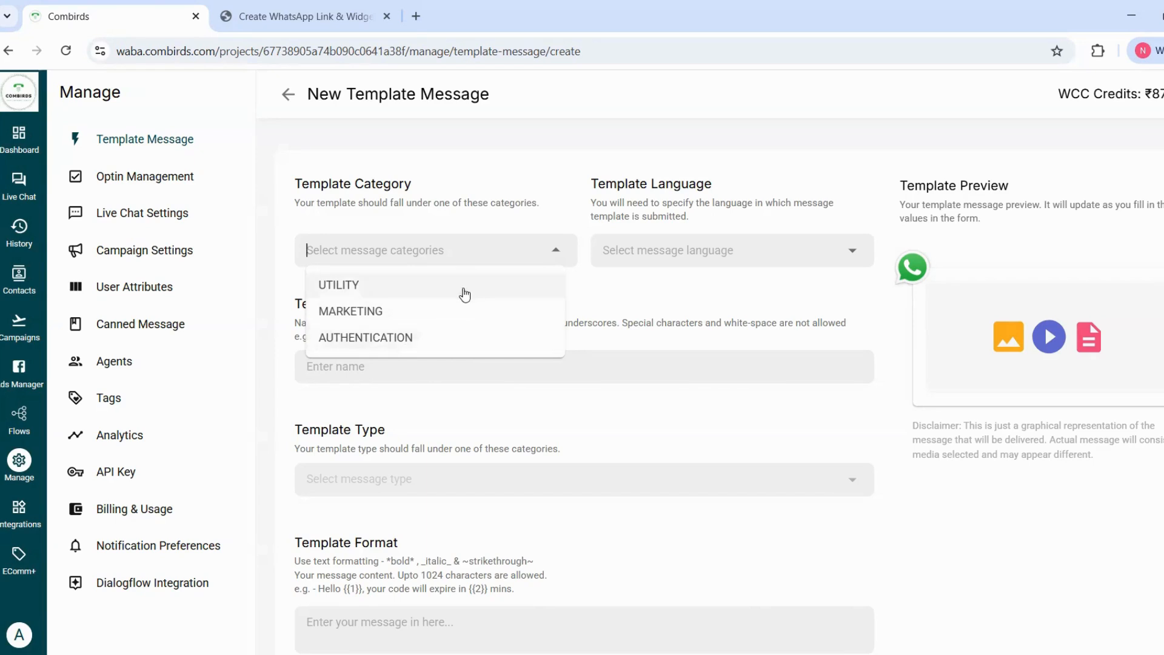
{"action": "left_click", "coordinate": [458, 311]}
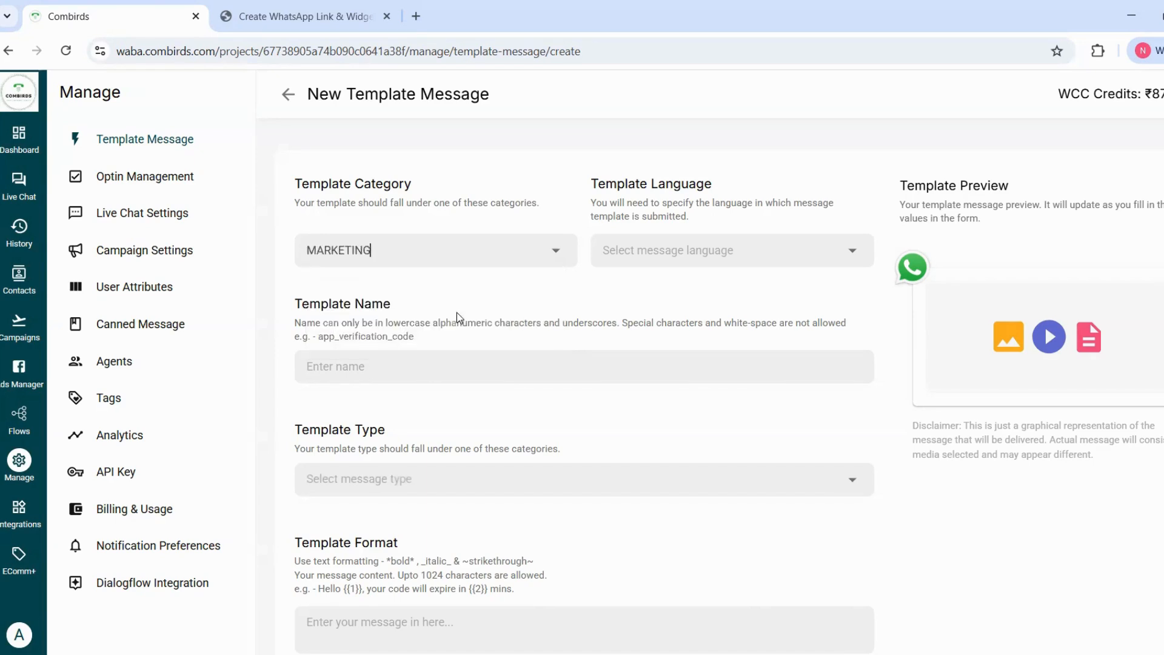
{"action": "left_click", "coordinate": [717, 249]}
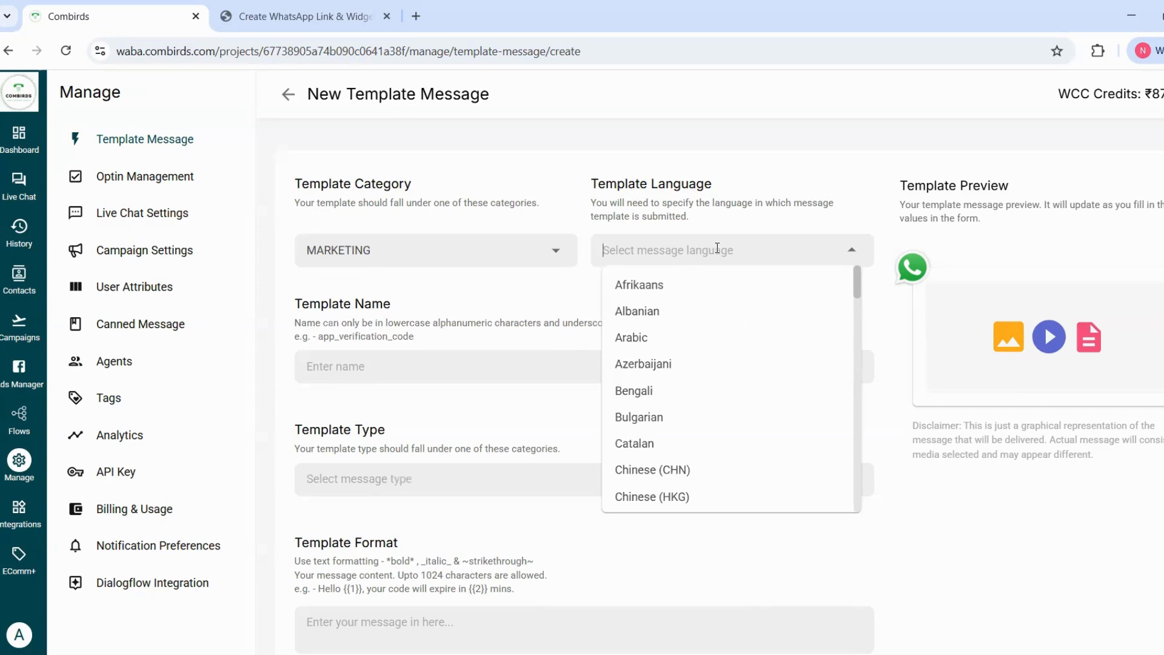
{"action": "scroll", "coordinate": [690, 439], "scroll_direction": "down", "scroll_amount": 1}
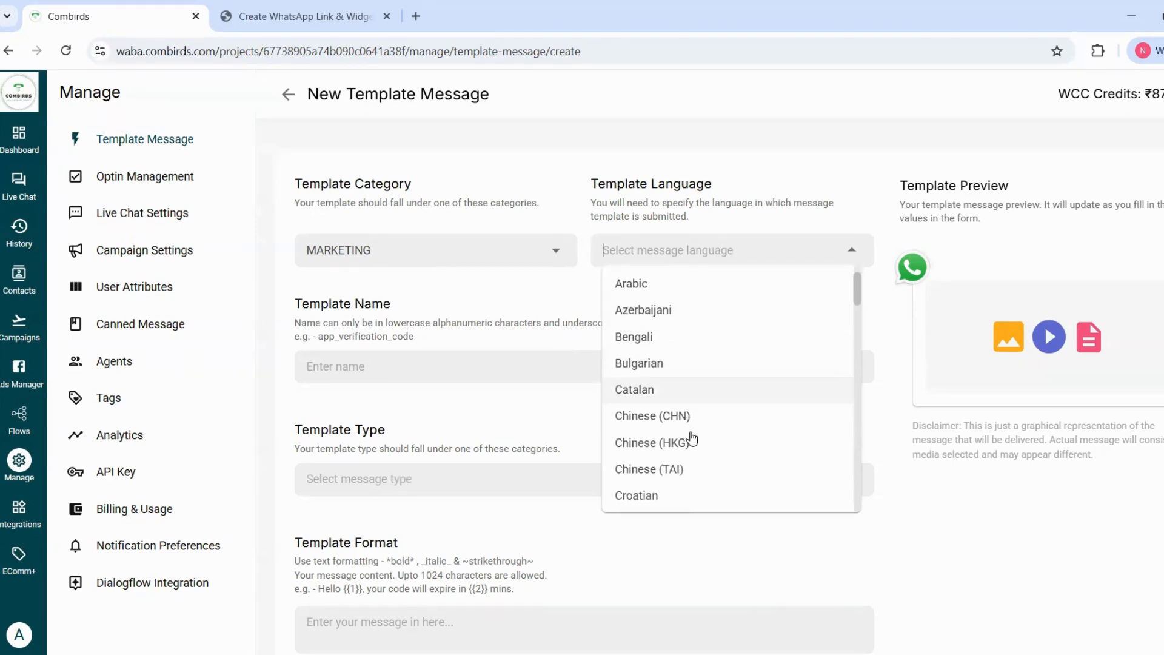
{"action": "type", "text": "eng"}
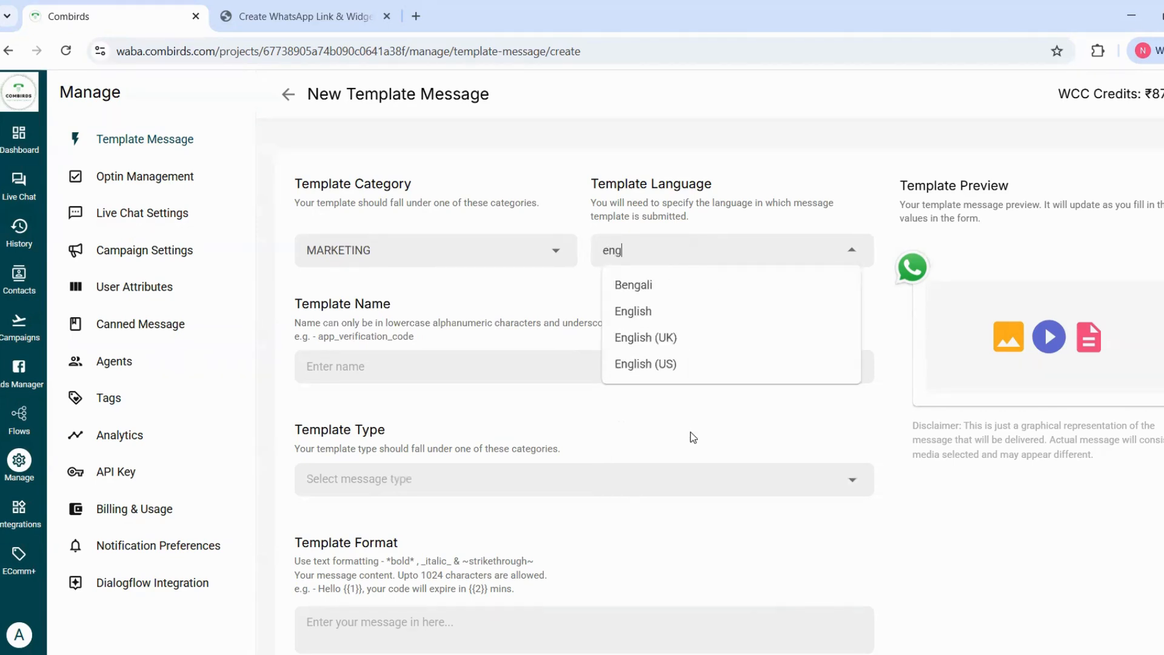
{"action": "type", "text": "lish"}
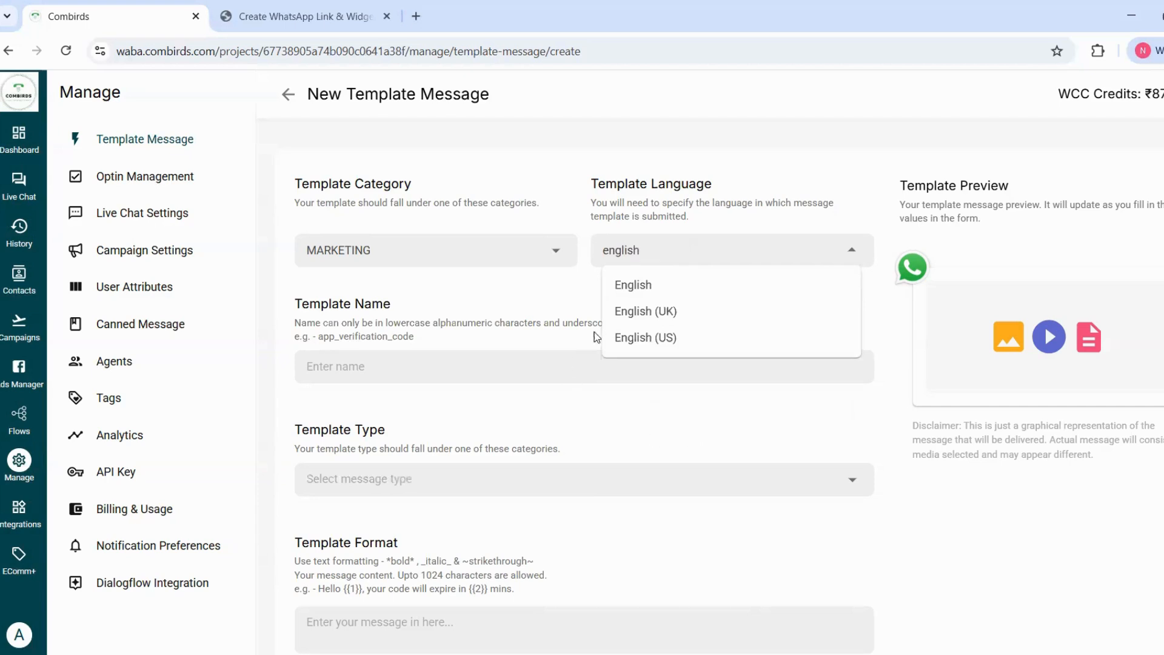
{"action": "left_click", "coordinate": [663, 291]}
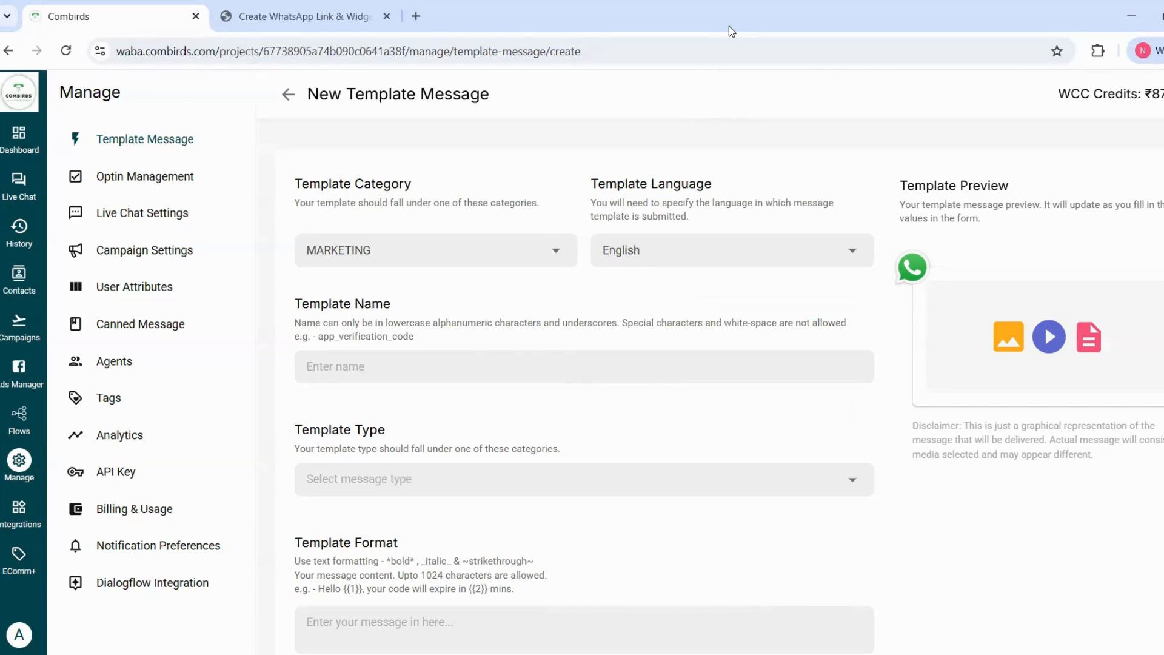
Step: Name the template test2345 and set its template type to IMAGE
{"action": "left_click", "coordinate": [347, 366]}
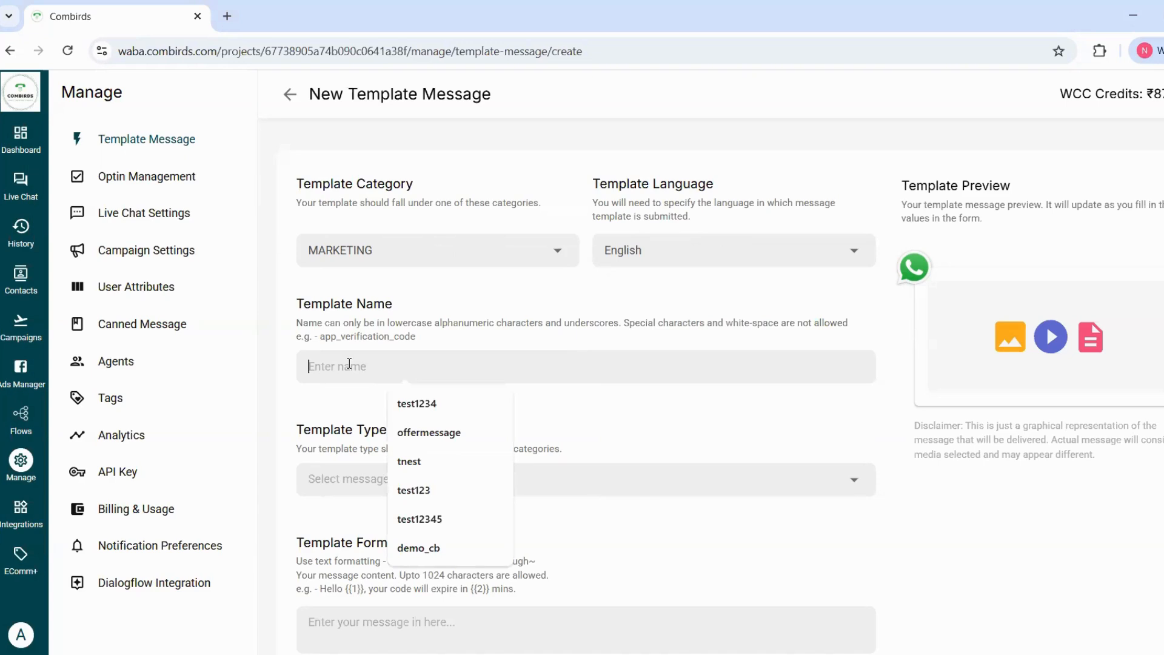
{"action": "type", "text": "test"}
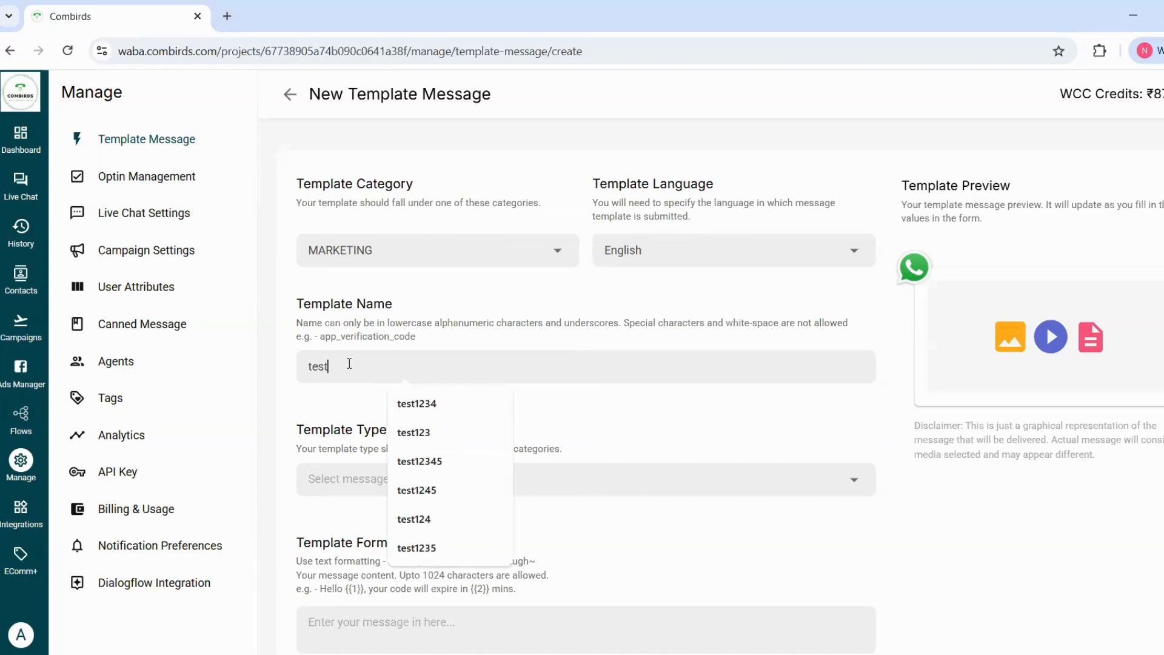
{"action": "type", "text": "2345"}
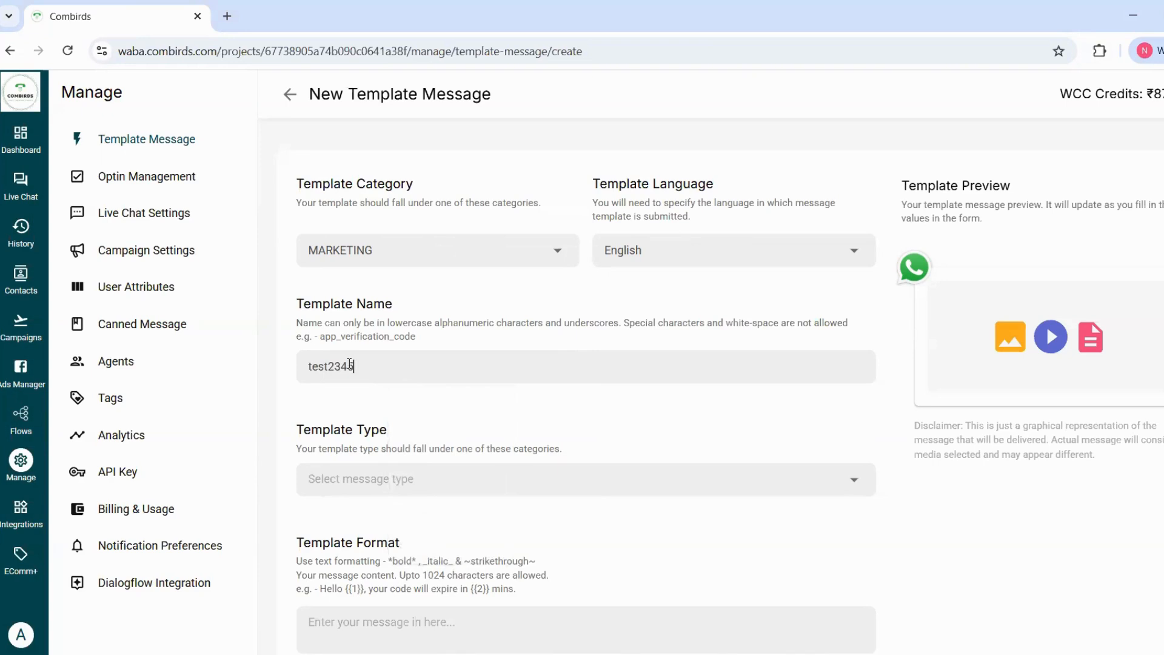
{"action": "scroll", "coordinate": [460, 467], "scroll_direction": "down", "scroll_amount": 2}
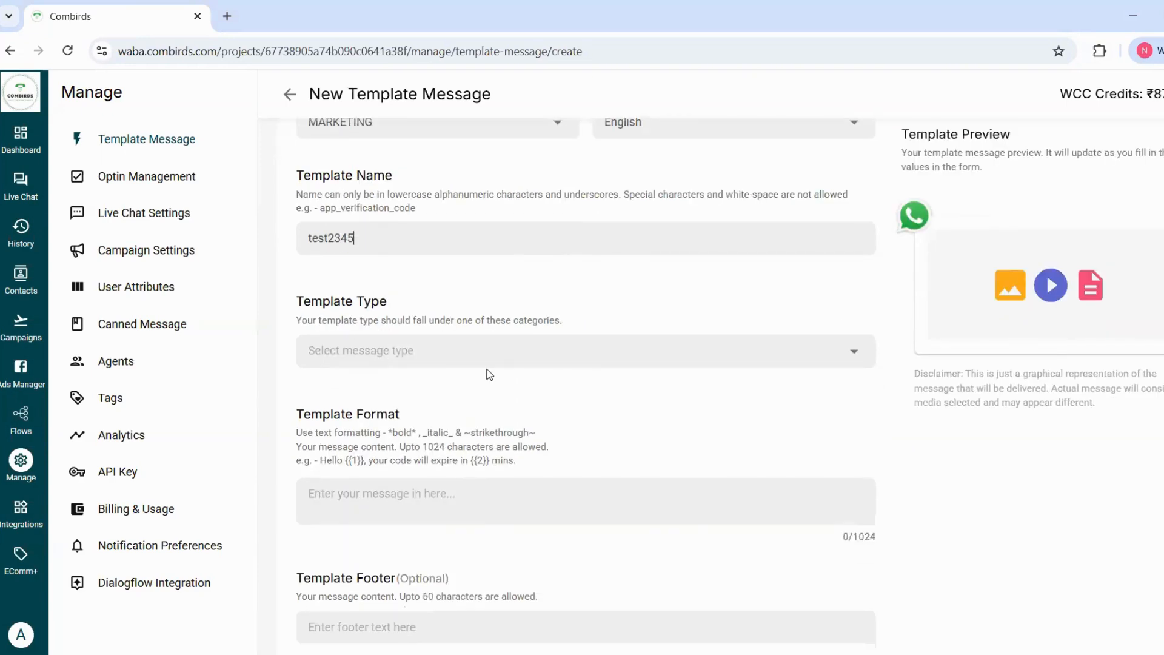
{"action": "left_click", "coordinate": [516, 358]}
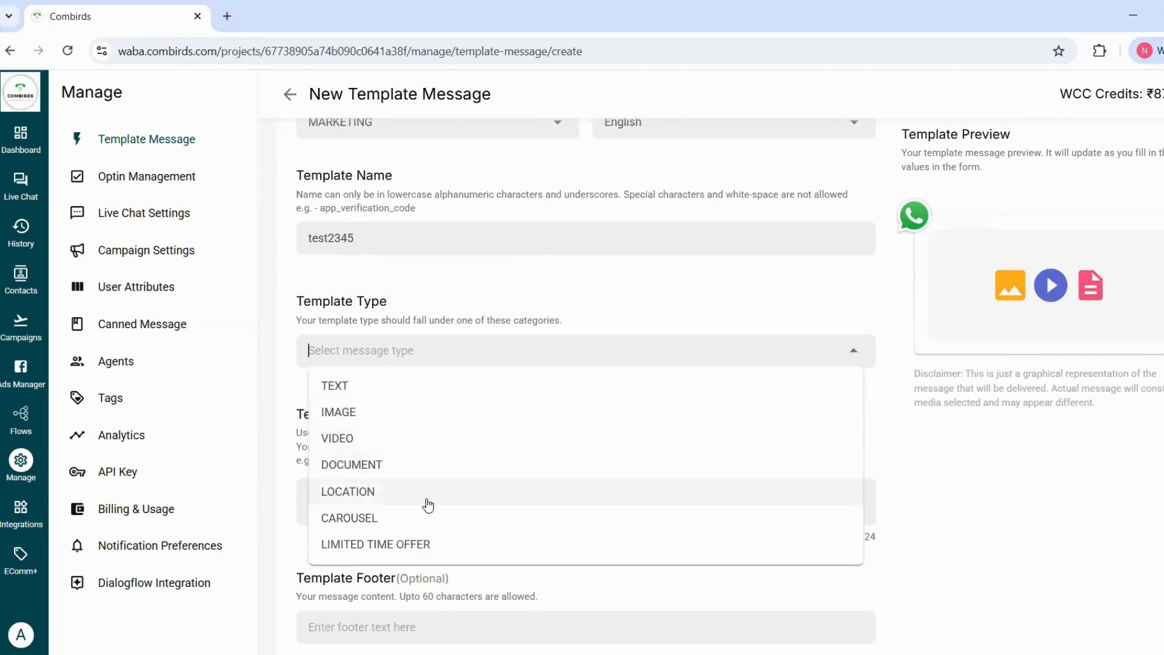
{"action": "left_click", "coordinate": [430, 424]}
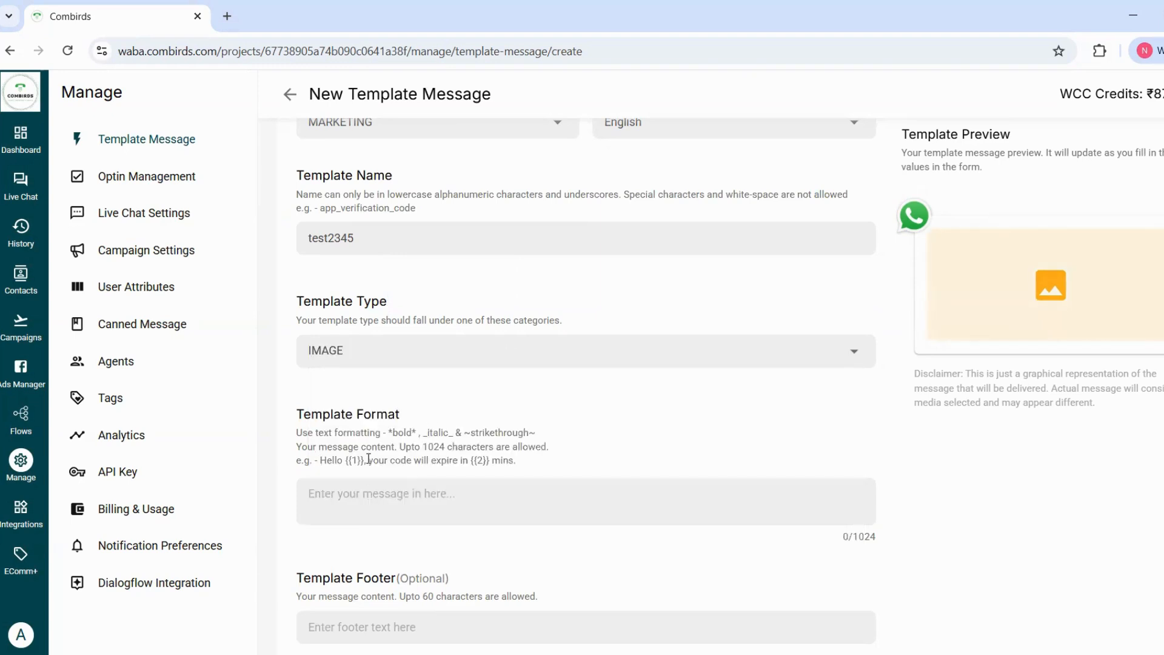
Step: Copy the example text "Hello {{1}}, your code will expire in {{2}} mins." into the template format message
{"action": "left_click_drag", "start_coordinate": [319, 461], "coordinate": [525, 482]}
{"action": "key", "text": "ctrl+c"}
{"action": "left_click", "coordinate": [463, 512]}
{"action": "key", "text": "ctrl+v"}
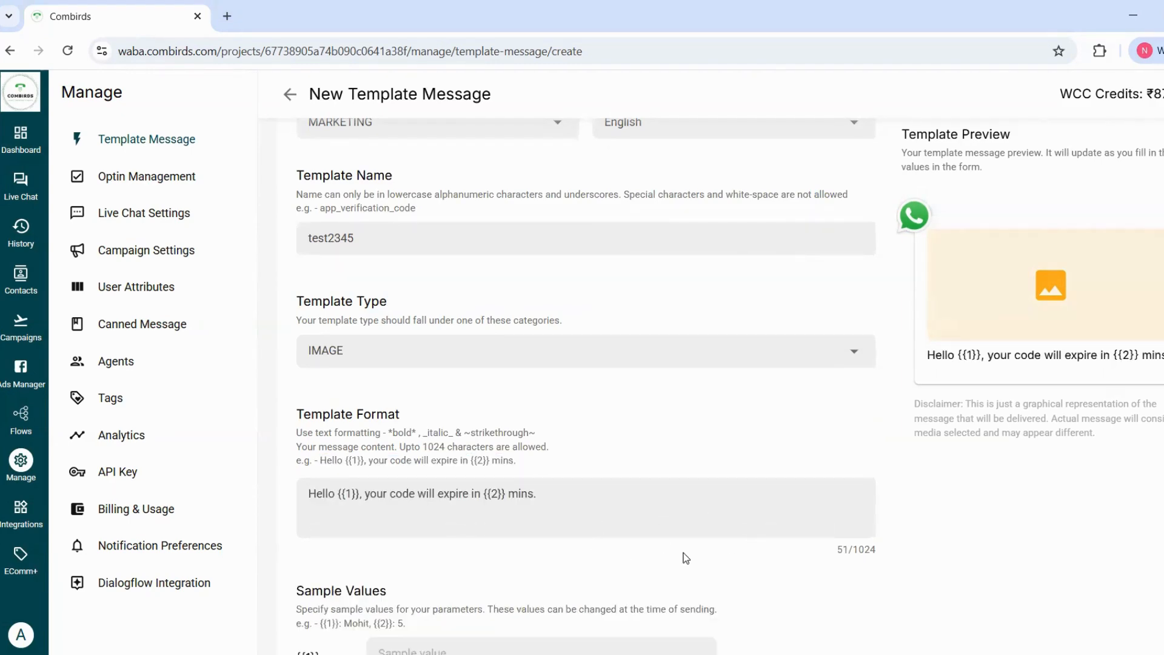
Step: Examine the message's character limit and {{1}} placeholder, then the sample values, footer and interactive action options
{"action": "left_click_drag", "start_coordinate": [855, 548], "coordinate": [879, 557]}
{"action": "mouse_move", "coordinate": [337, 494]}
{"action": "left_mouse_down"}
{"action": "mouse_move", "coordinate": [358, 508]}
{"action": "mouse_move", "coordinate": [360, 495]}
{"action": "left_mouse_up"}
{"action": "scroll", "coordinate": [353, 513], "scroll_direction": "down", "scroll_amount": 2}
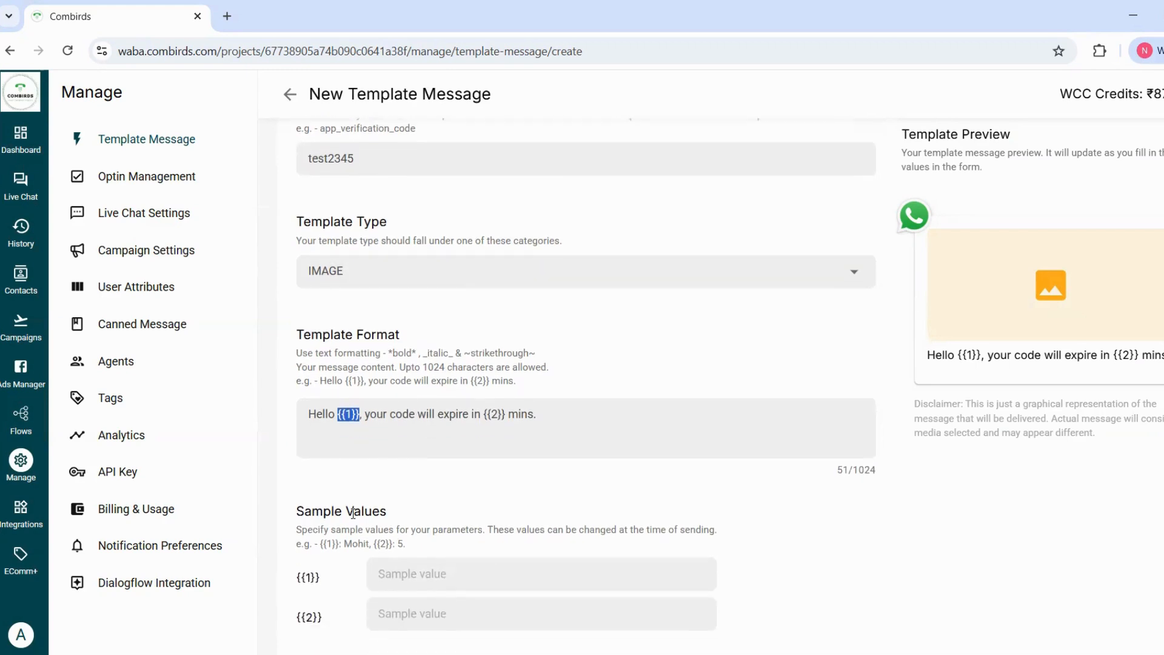
{"action": "scroll", "coordinate": [353, 514], "scroll_direction": "down", "scroll_amount": 2}
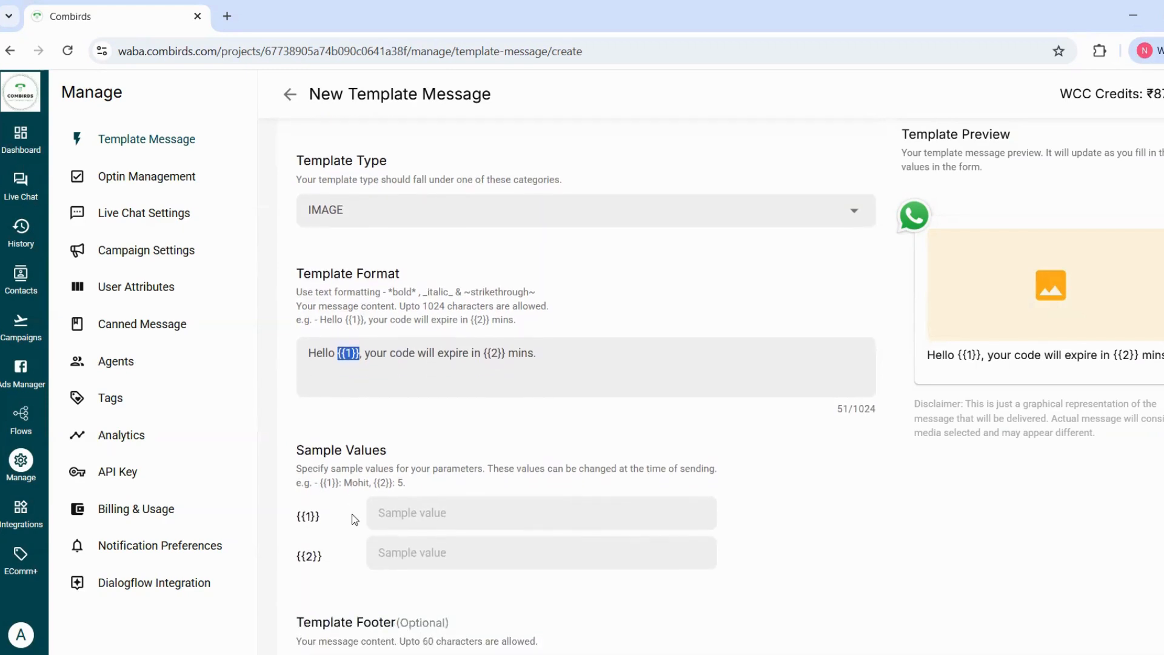
{"action": "scroll", "coordinate": [355, 519], "scroll_direction": "down", "scroll_amount": 2}
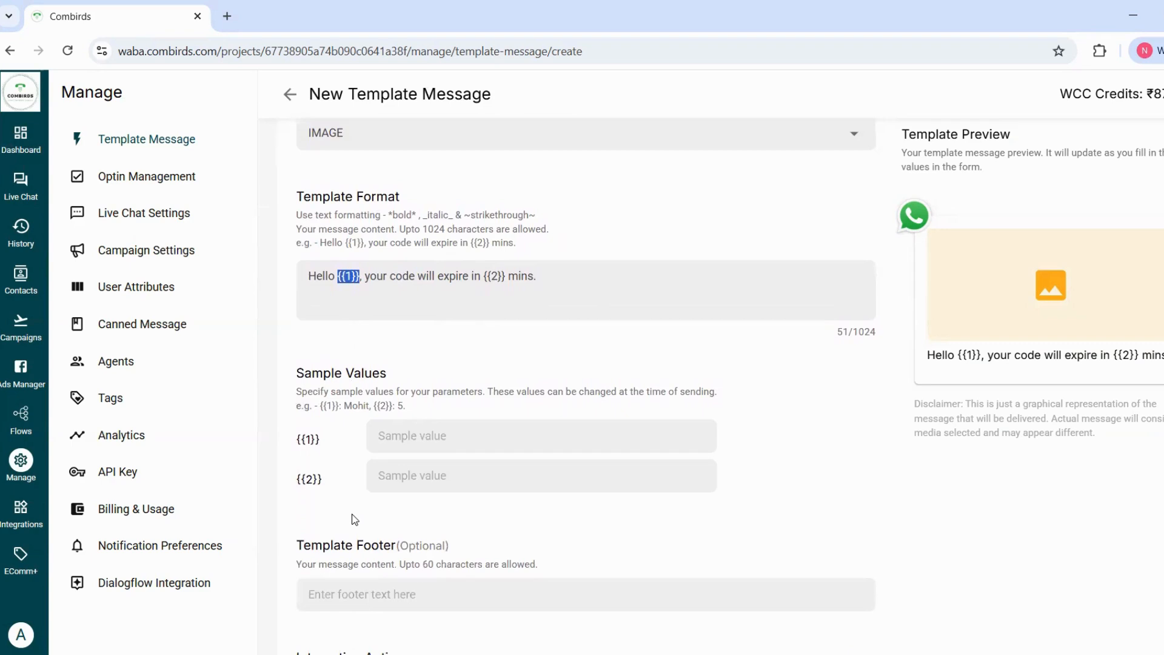
{"action": "scroll", "coordinate": [355, 520], "scroll_direction": "down", "scroll_amount": 4}
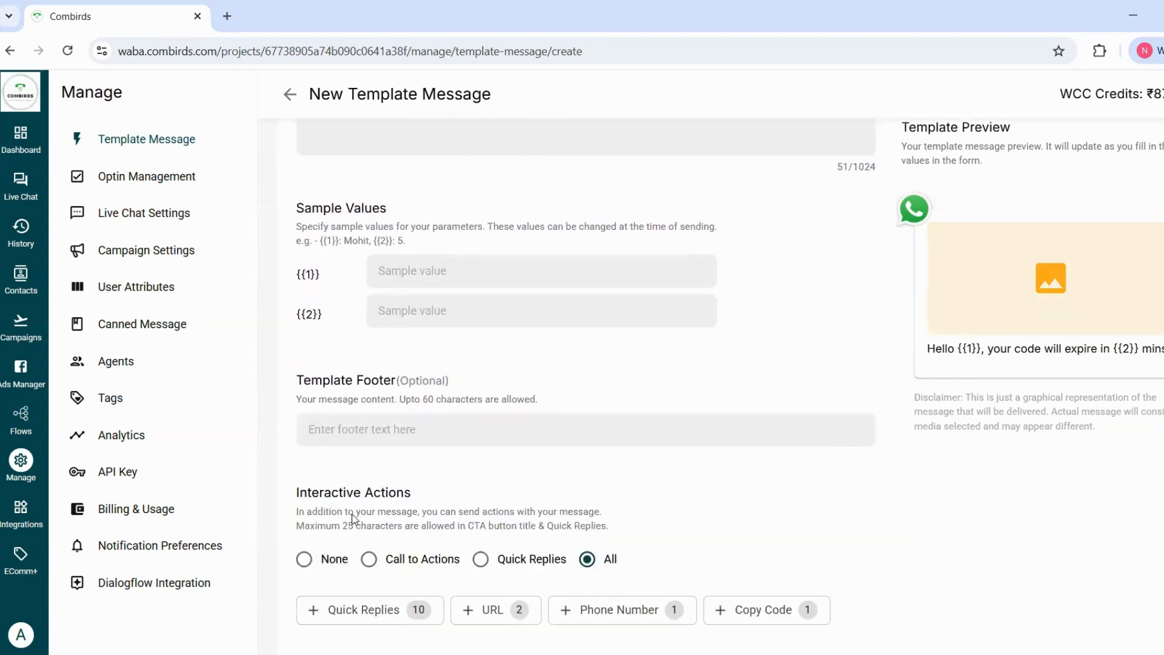
Step: Set the template footer text to "Reply STOP to unsubscribe"
{"action": "left_click", "coordinate": [357, 419]}
{"action": "left_click", "coordinate": [462, 470]}
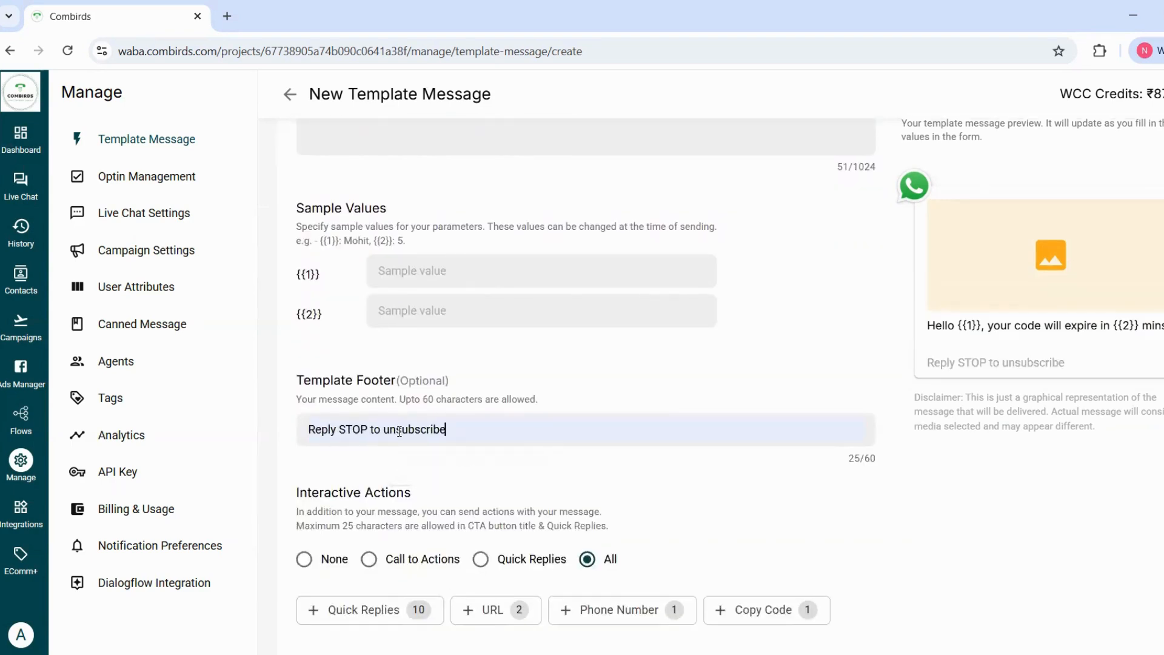
Step: Add two quick replies to the template's interactive actions, titled "Interested" and "Talk to support"
{"action": "scroll", "coordinate": [456, 454], "scroll_direction": "down", "scroll_amount": 1}
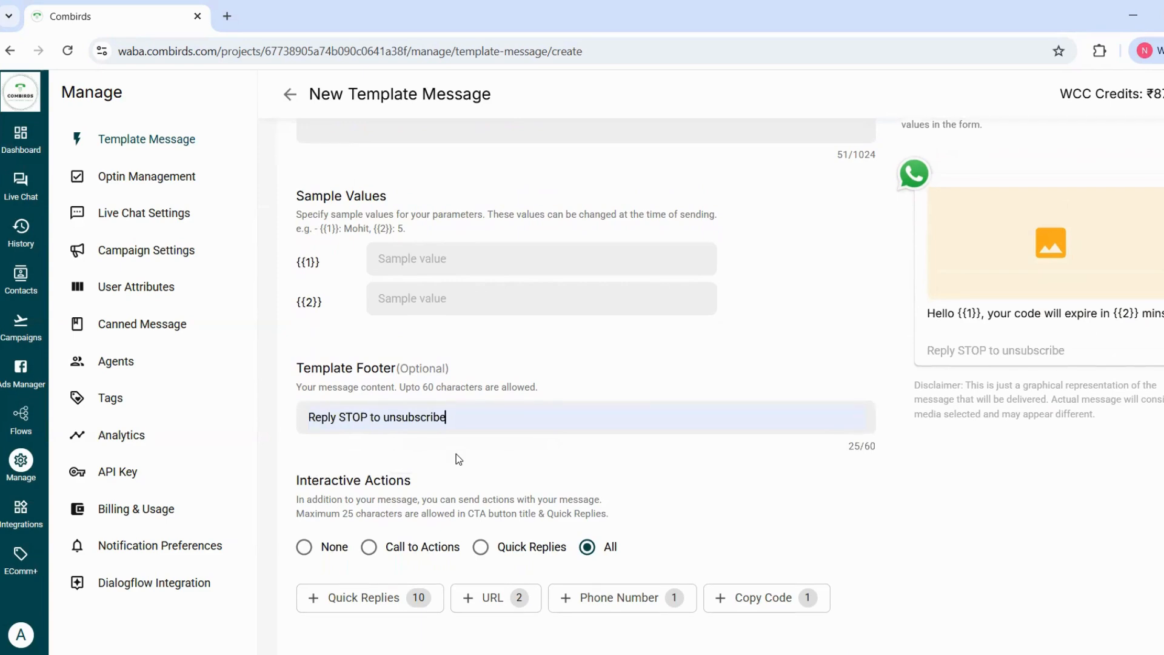
{"action": "scroll", "coordinate": [457, 453], "scroll_direction": "down", "scroll_amount": 3}
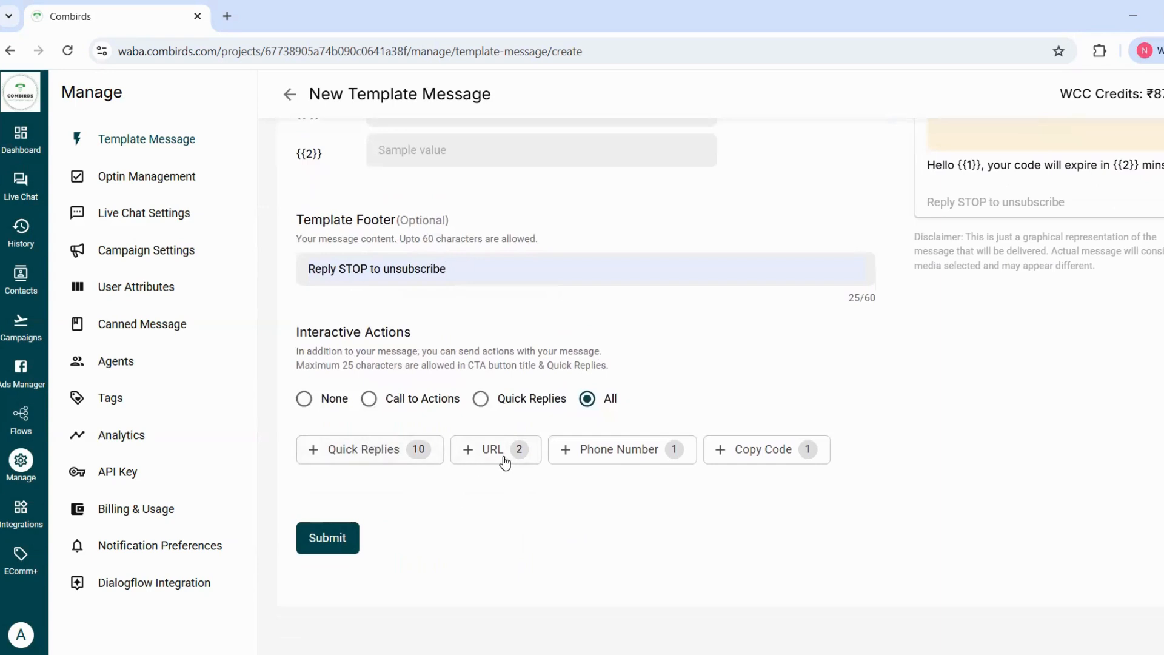
{"action": "left_click", "coordinate": [366, 449]}
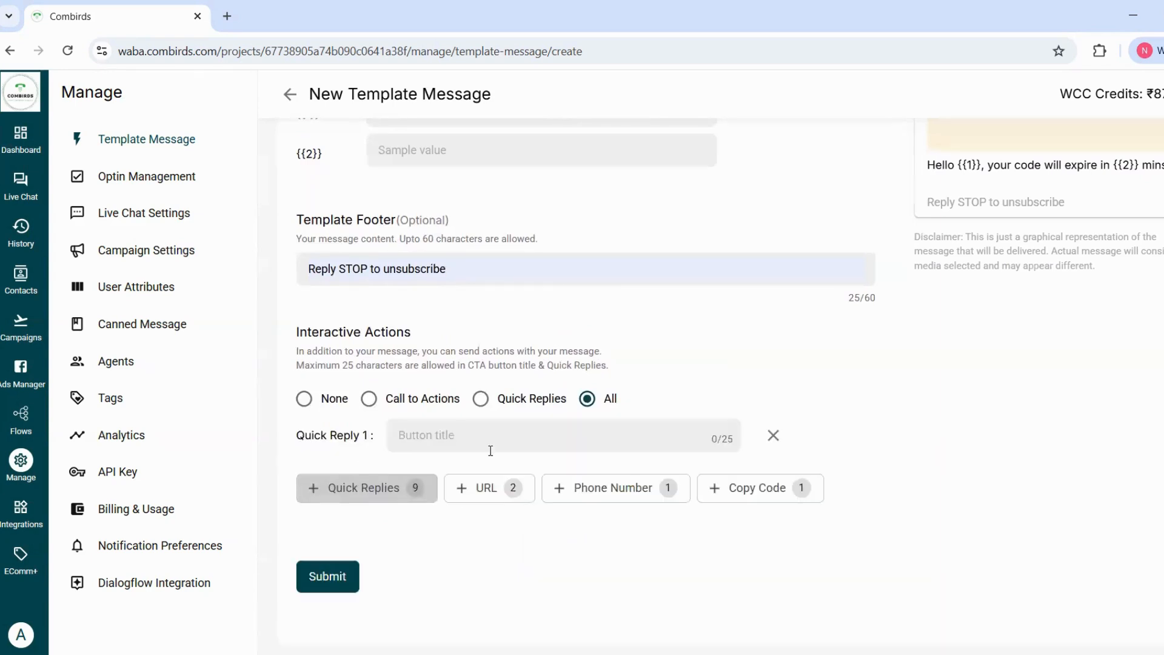
{"action": "left_click", "coordinate": [506, 435]}
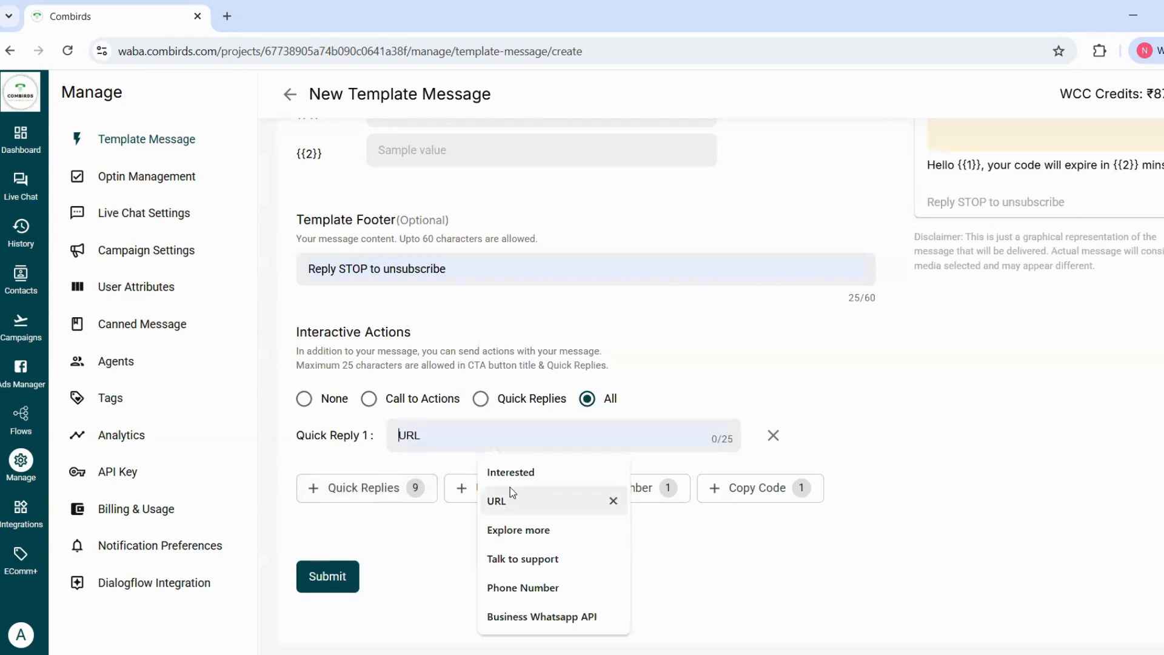
{"action": "left_click", "coordinate": [509, 472]}
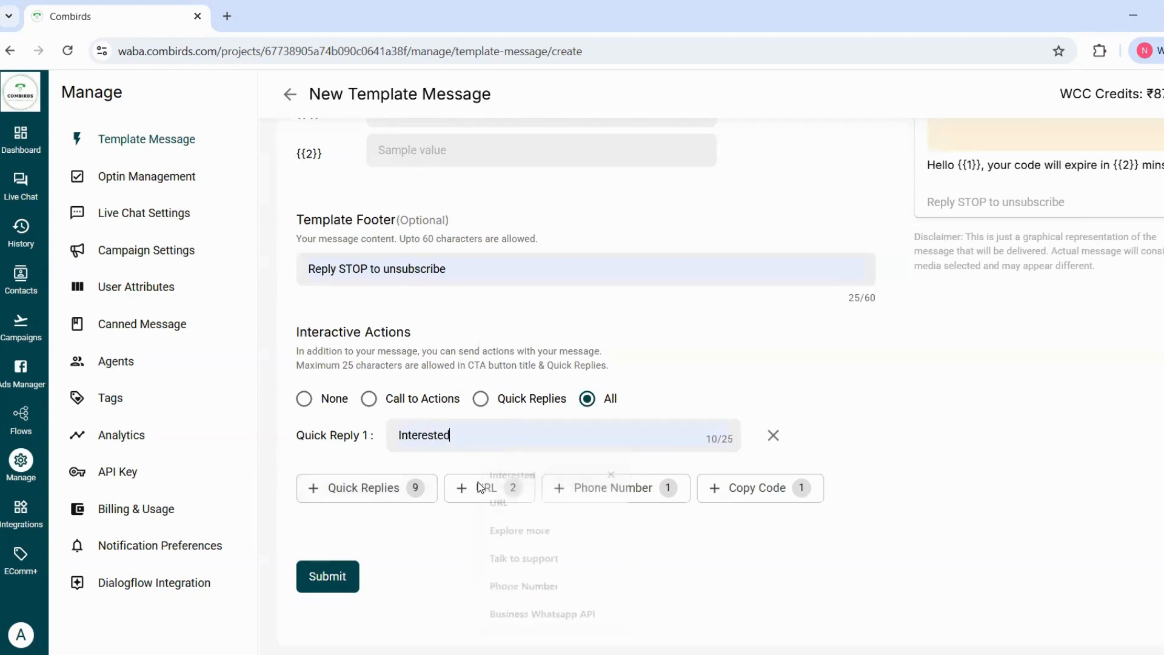
{"action": "left_click", "coordinate": [364, 487]}
{"action": "left_click", "coordinate": [481, 437]}
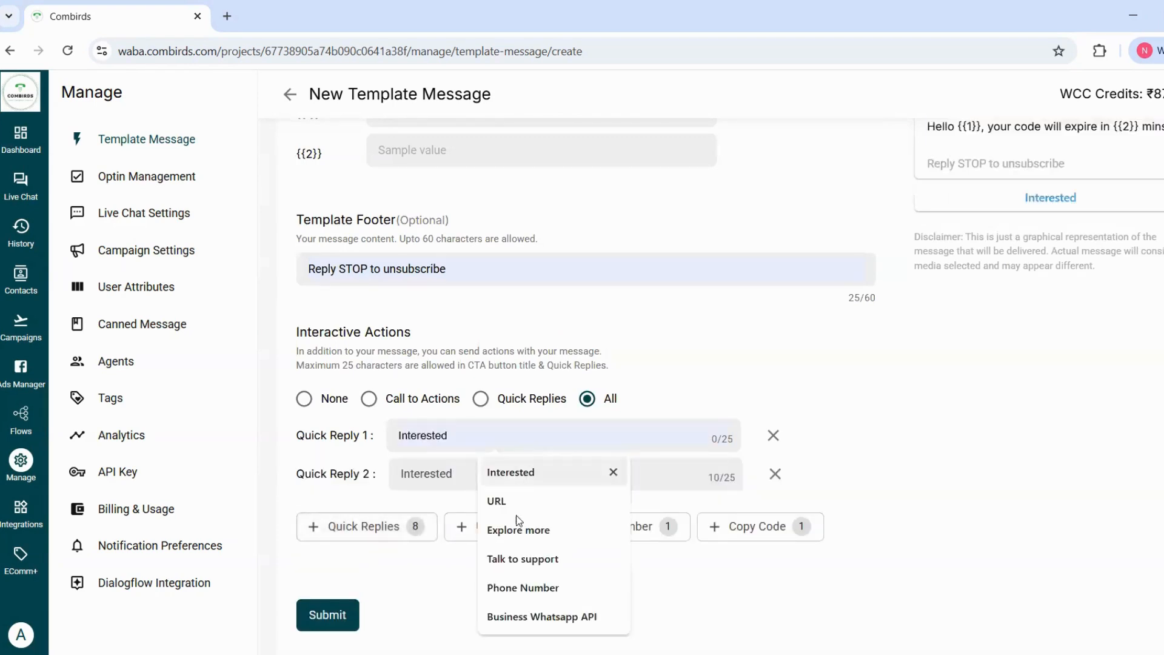
{"action": "left_click", "coordinate": [523, 559]}
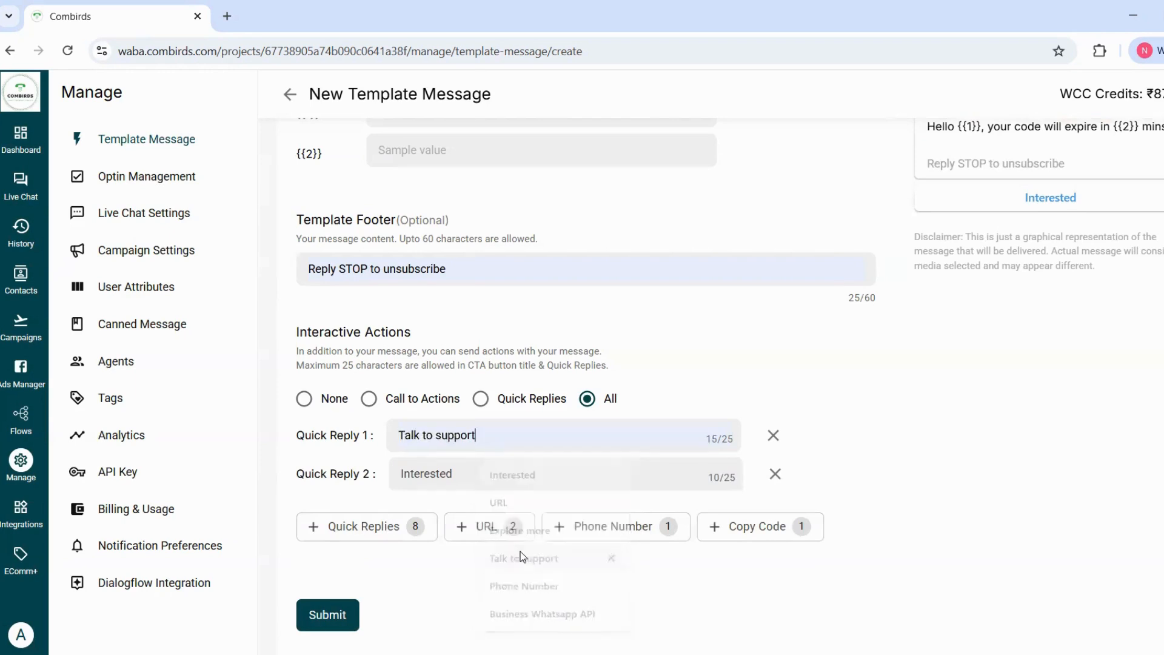
{"action": "left_click", "coordinate": [478, 534]}
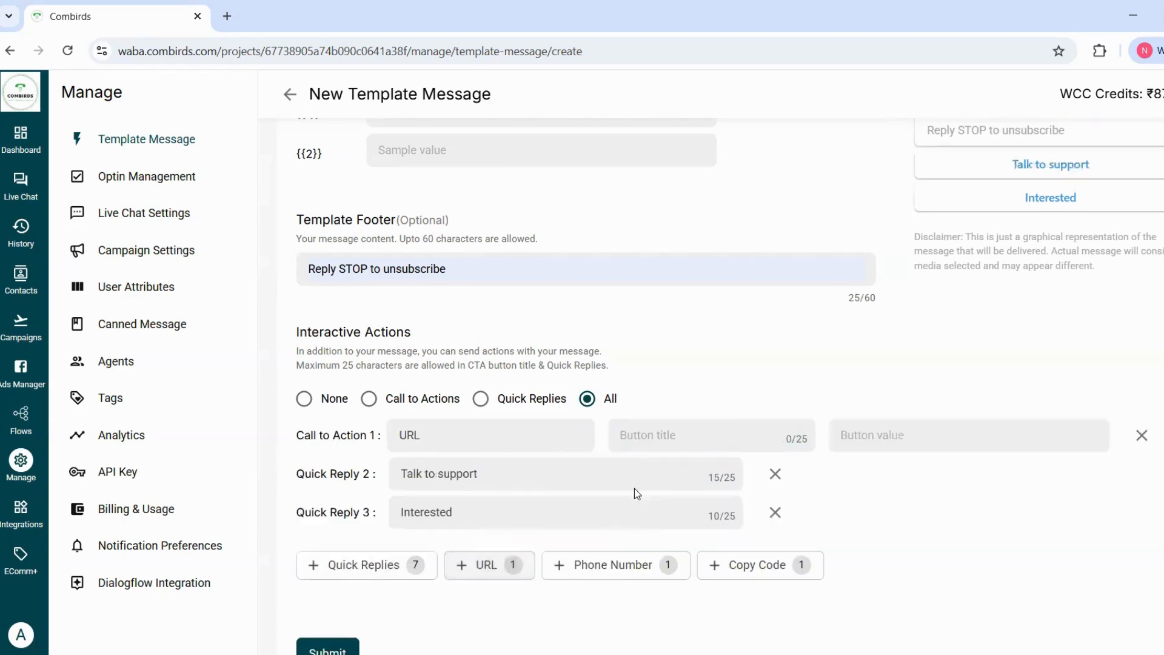
{"action": "left_click", "coordinate": [678, 434]}
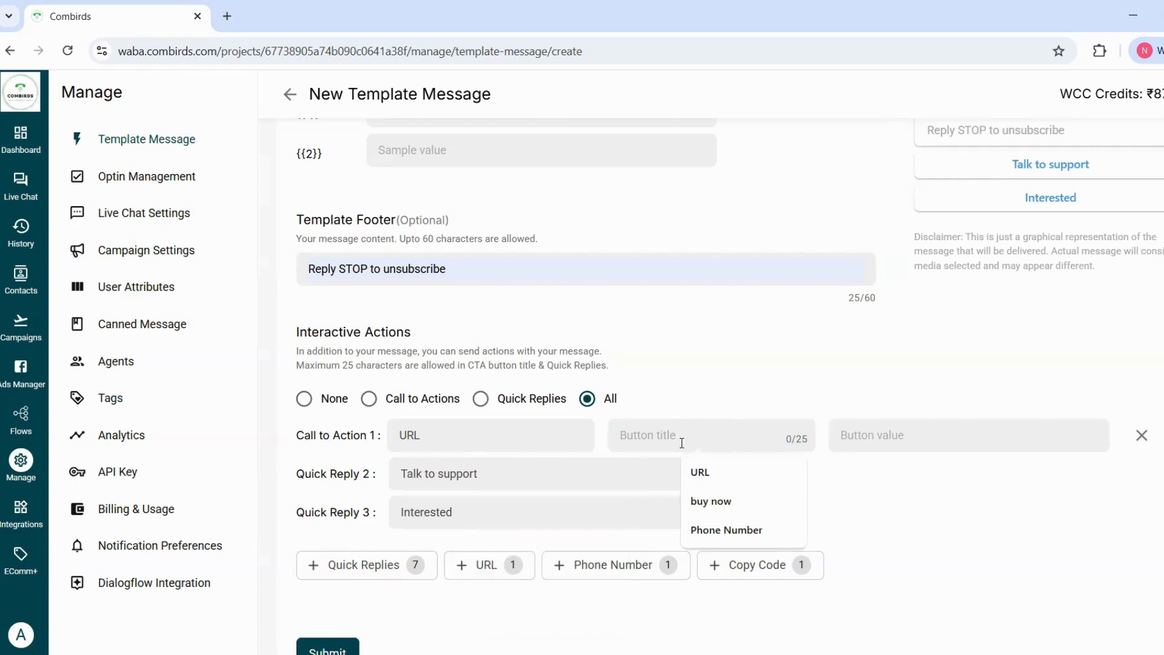
{"action": "type", "text": "vis"}
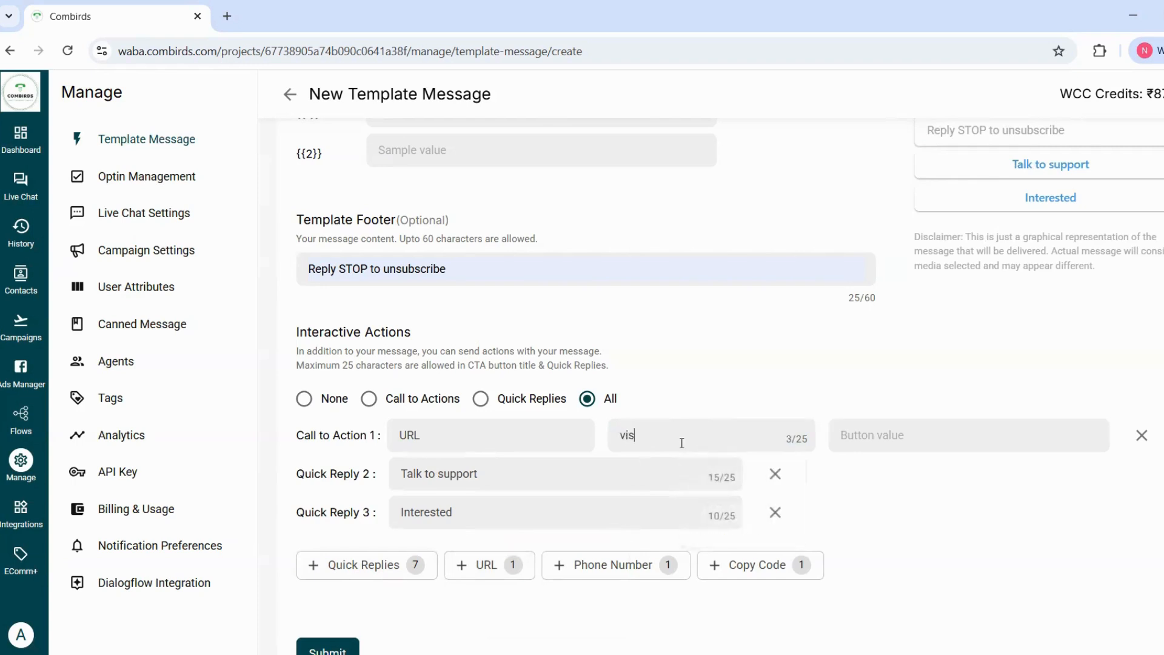
{"action": "type", "text": "it now"}
{"action": "left_click", "coordinate": [861, 430]}
{"action": "left_click", "coordinate": [940, 472]}
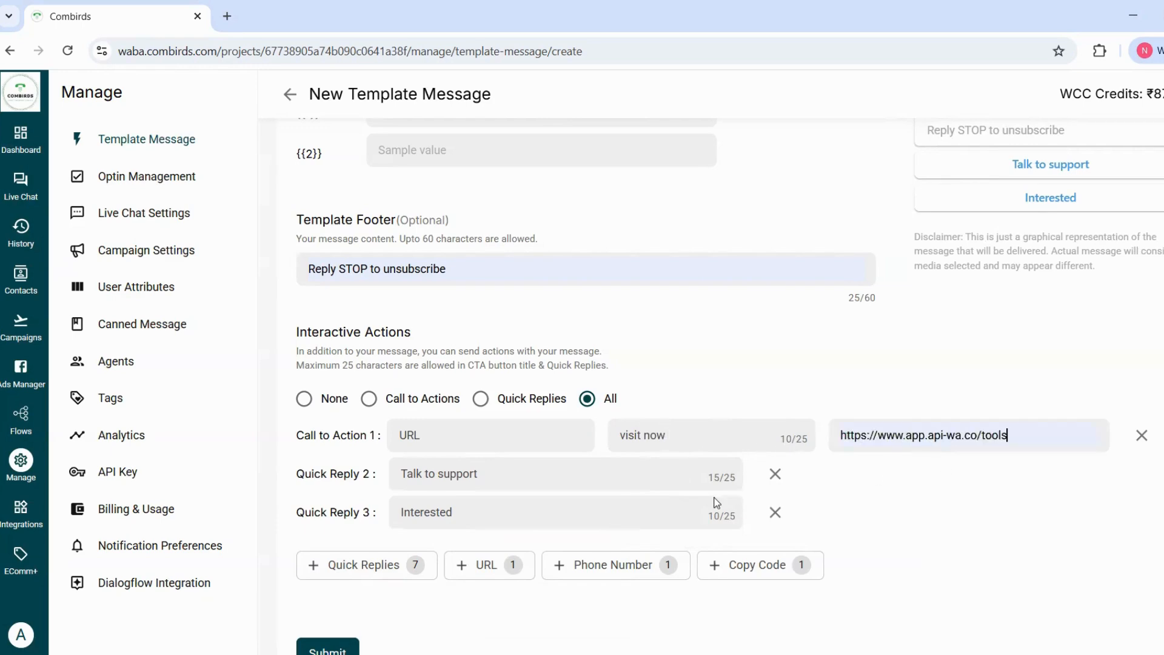
Step: Add a phone number call to action titled "Phone Number" and review the message in the template preview
{"action": "left_click", "coordinate": [597, 566]}
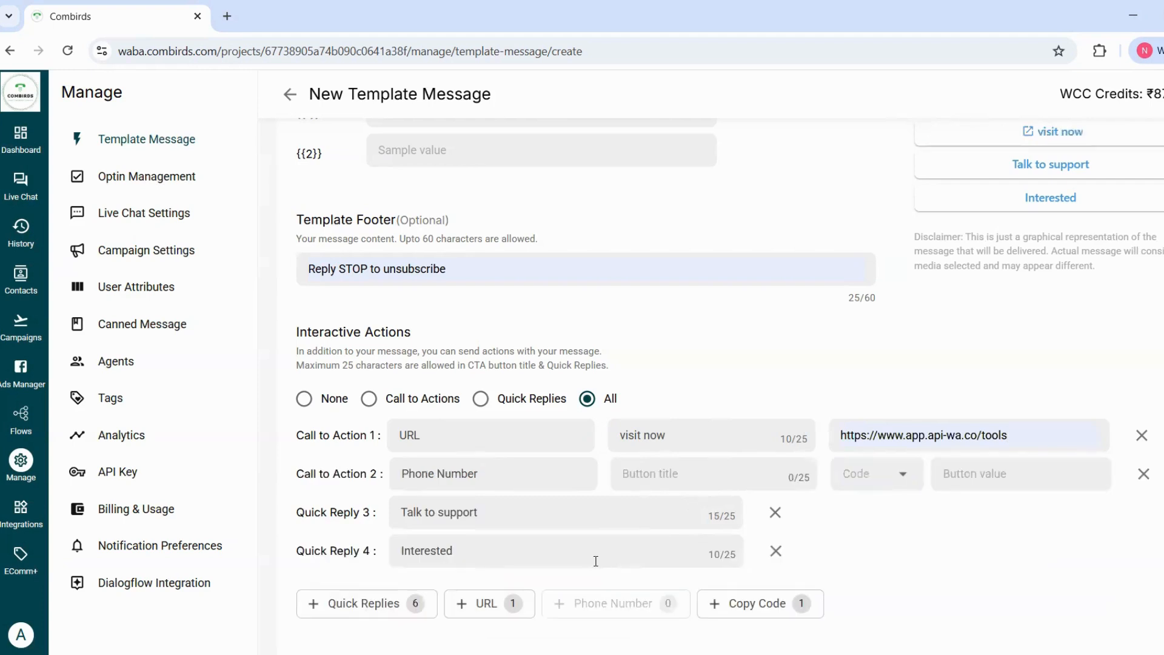
{"action": "left_click", "coordinate": [653, 478]}
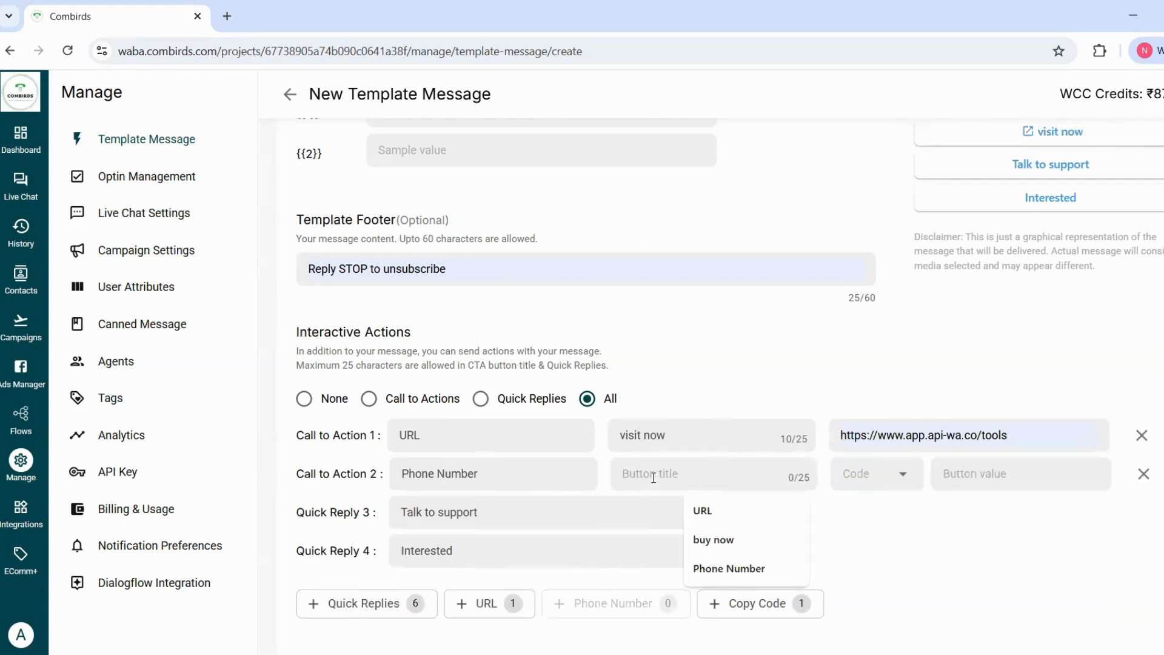
{"action": "left_click", "coordinate": [767, 567]}
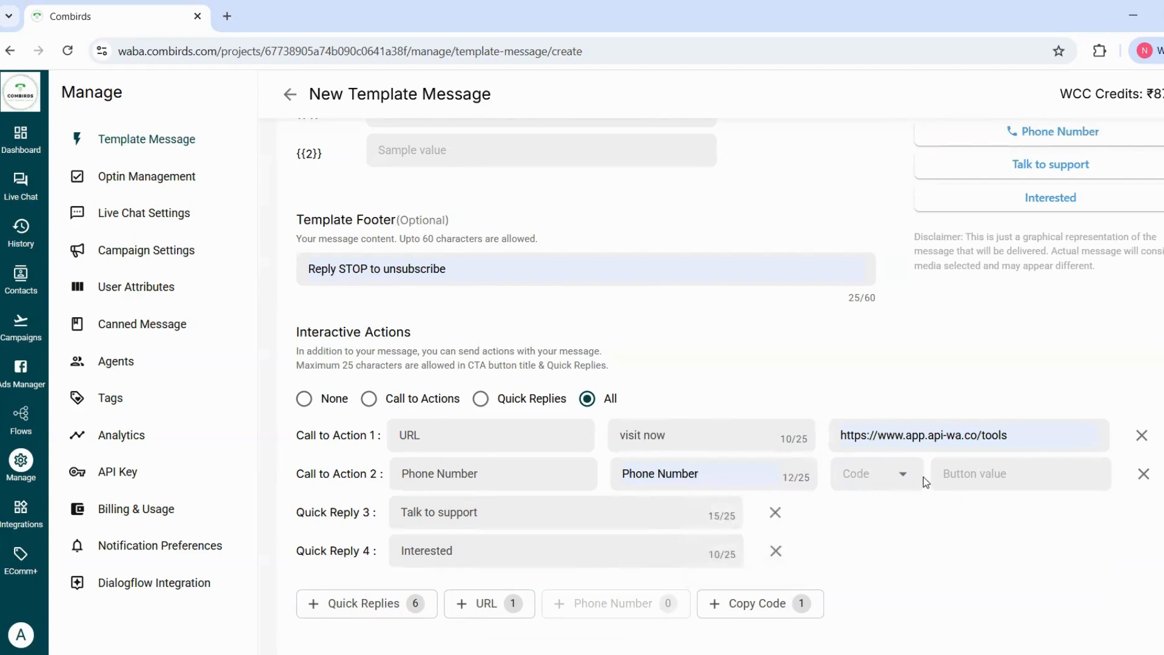
{"action": "left_click", "coordinate": [954, 466]}
{"action": "scroll", "coordinate": [954, 466], "scroll_direction": "up", "scroll_amount": 3}
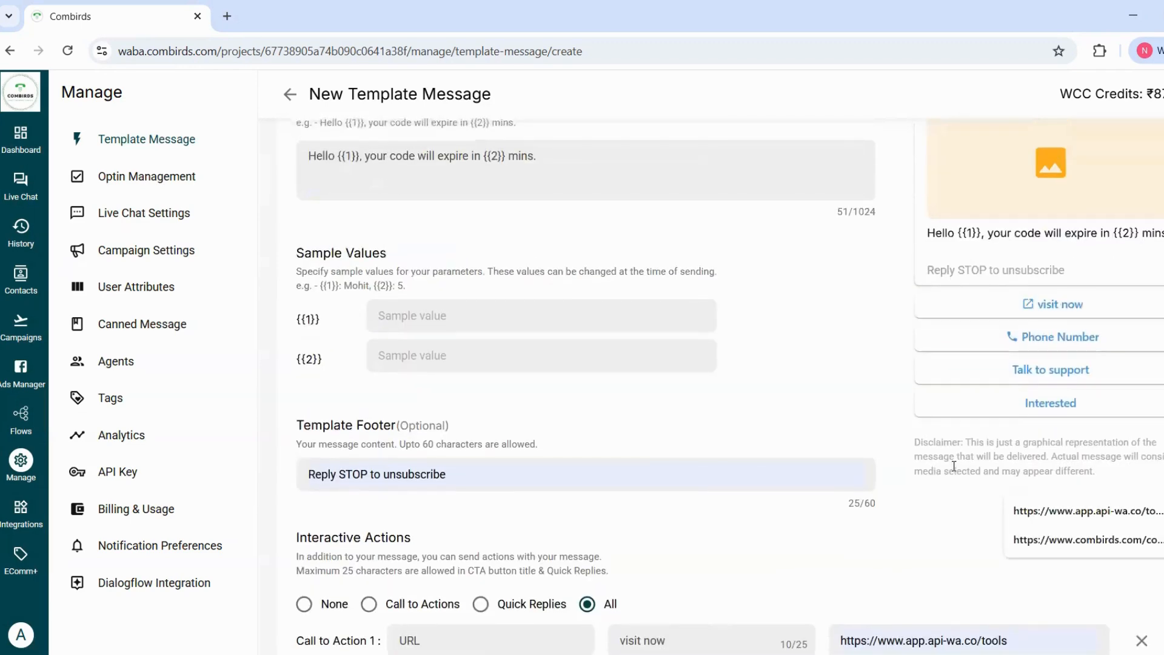
{"action": "scroll", "coordinate": [1038, 315], "scroll_direction": "up", "scroll_amount": 2}
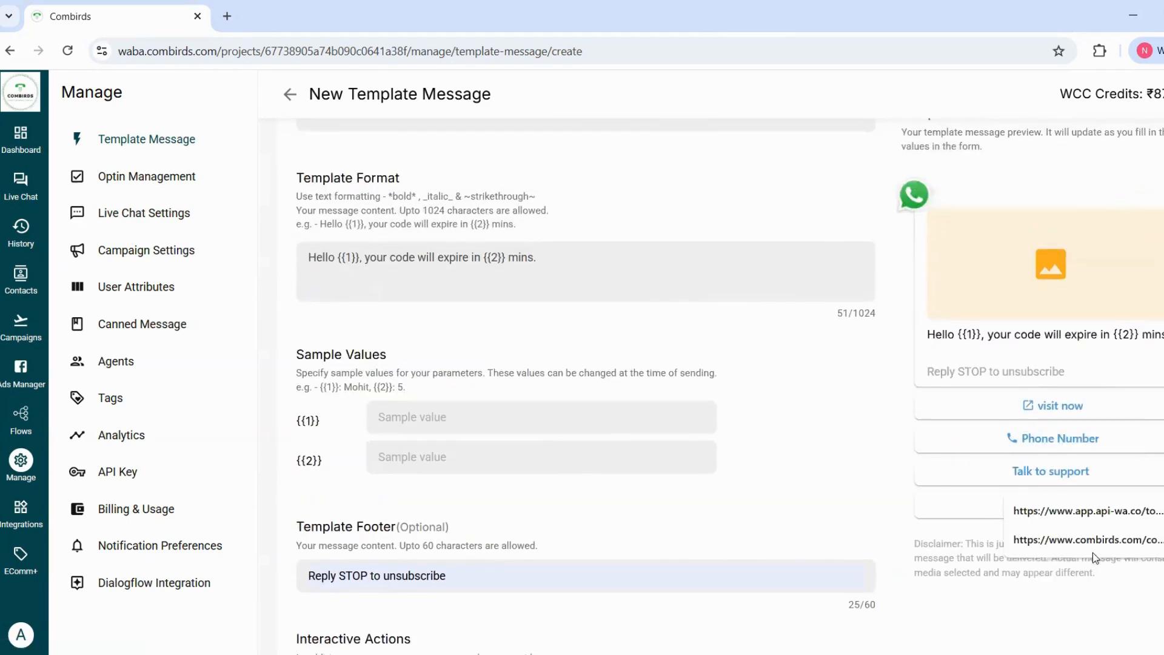
{"action": "left_click", "coordinate": [853, 398]}
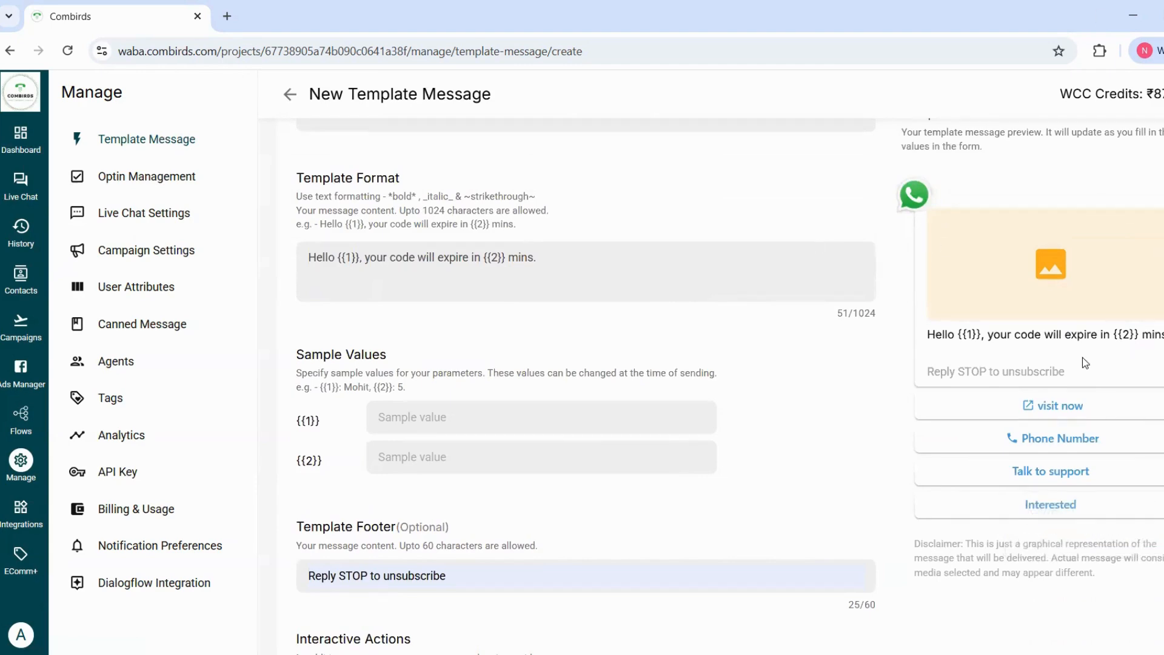
{"action": "scroll", "coordinate": [1082, 358], "scroll_direction": "down", "scroll_amount": 8}
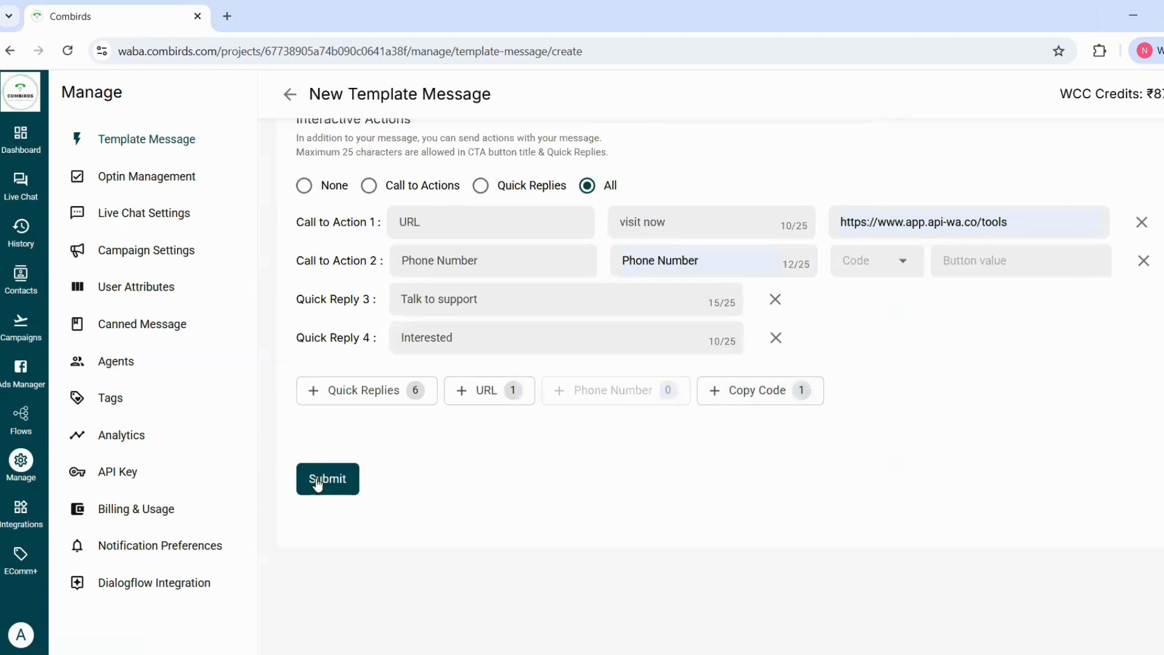
Step: Leave the new template form and list all existing template messages with their statuses
{"action": "left_click", "coordinate": [177, 147]}
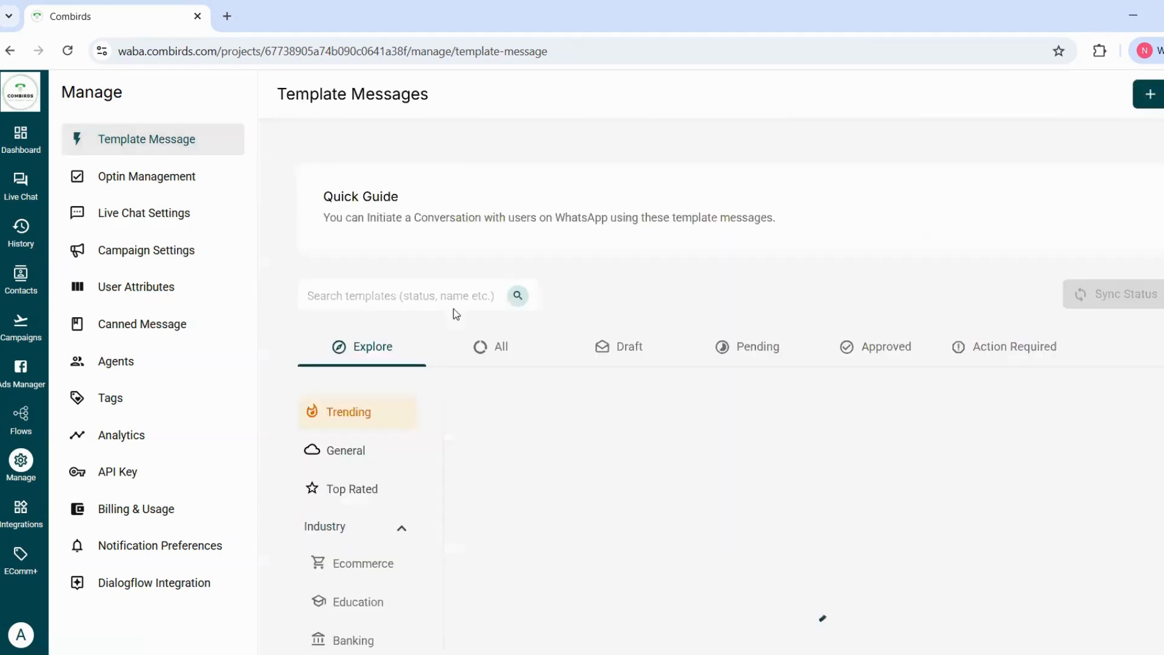
{"action": "left_click", "coordinate": [485, 354]}
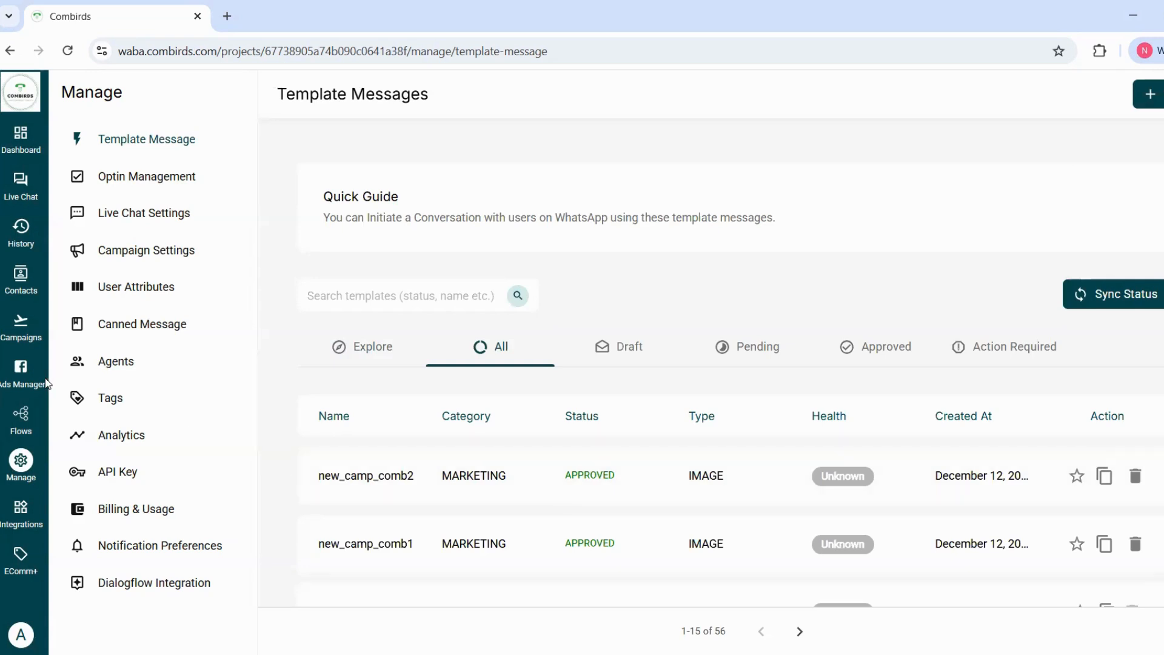
Step: Start a new campaign of the type CSV Broadcast
{"action": "left_click", "coordinate": [21, 340]}
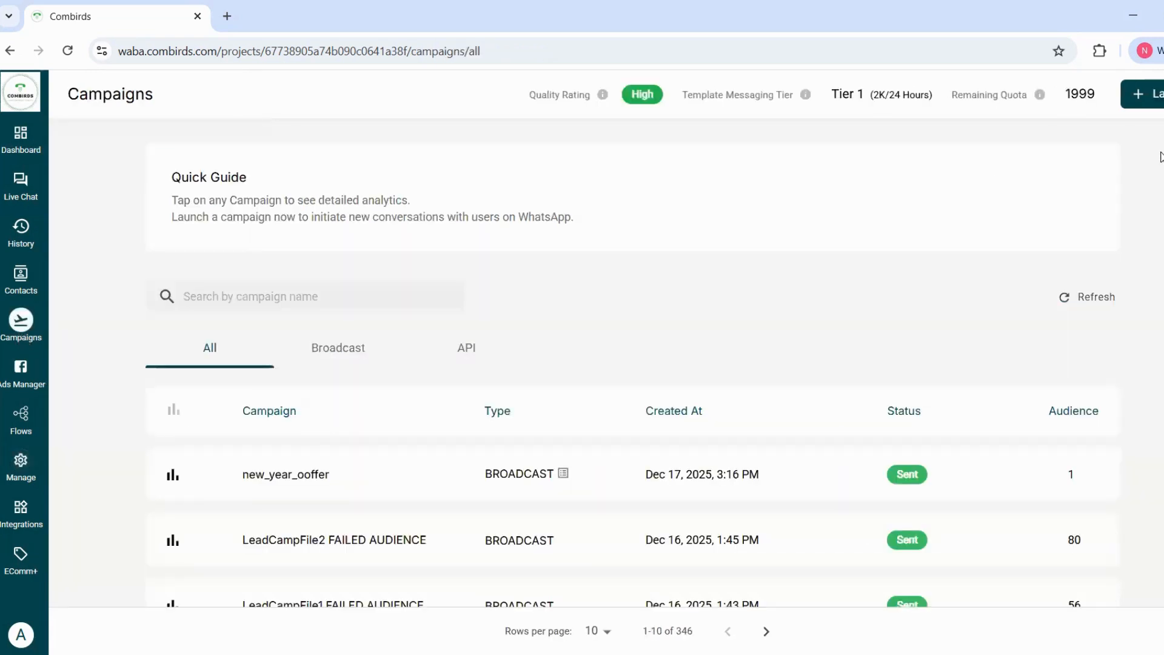
{"action": "left_click", "coordinate": [1156, 109]}
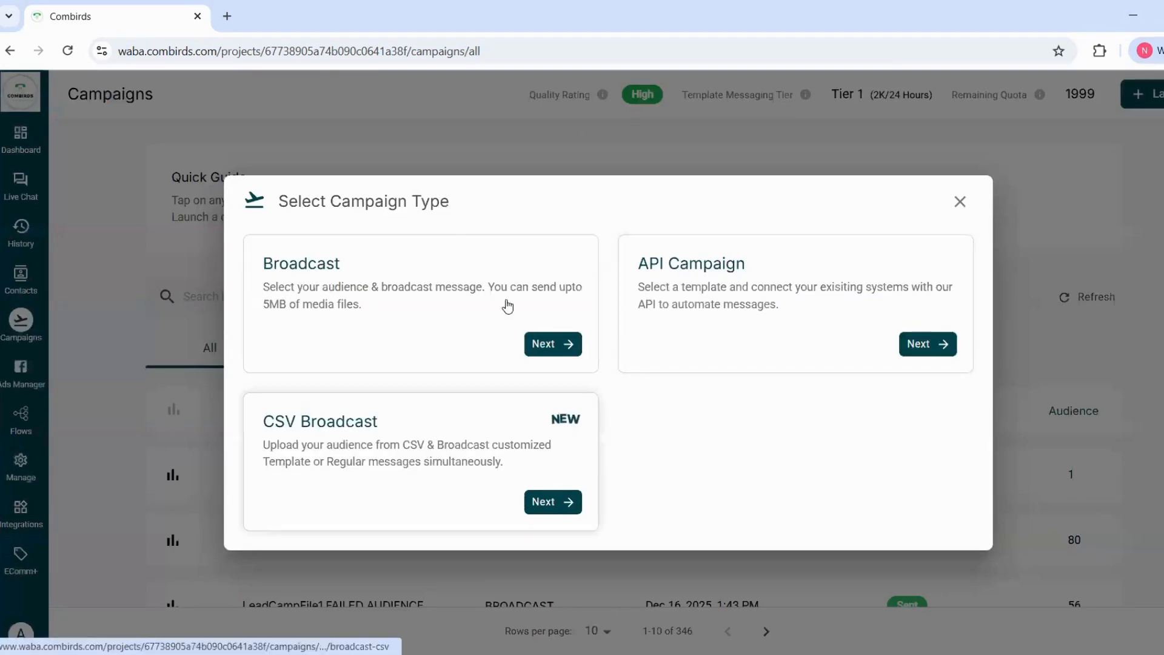
{"action": "left_click", "coordinate": [506, 487]}
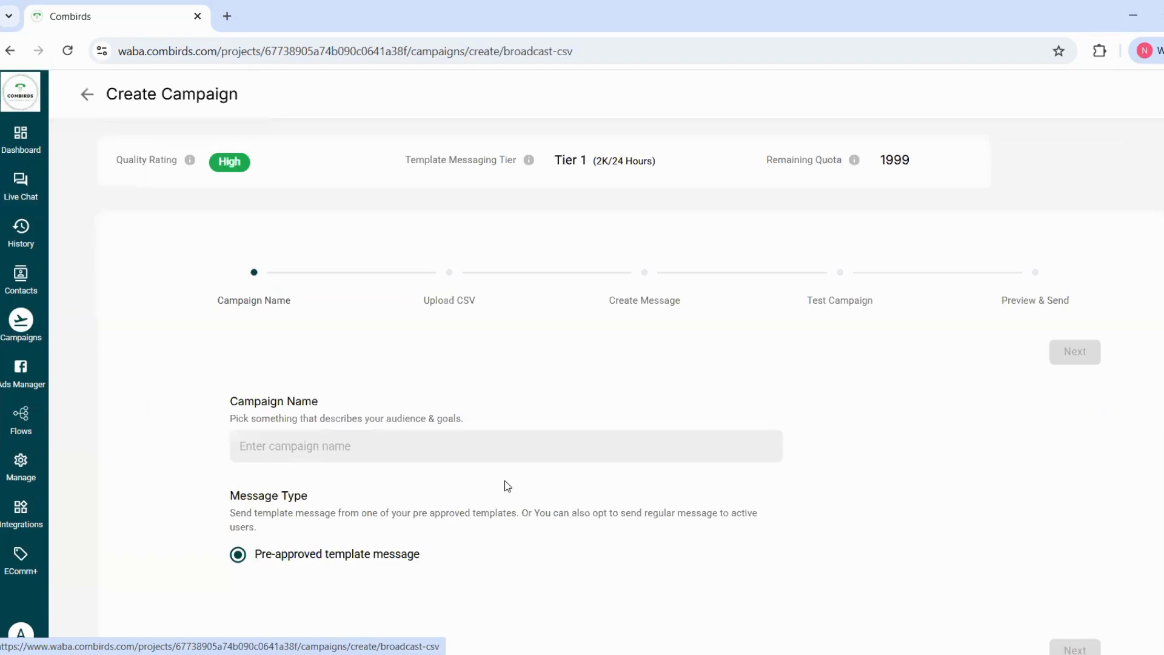
Step: Name the campaign nitest, keep the pre-approved template message type and continue to the CSV upload stage
{"action": "left_click", "coordinate": [400, 452]}
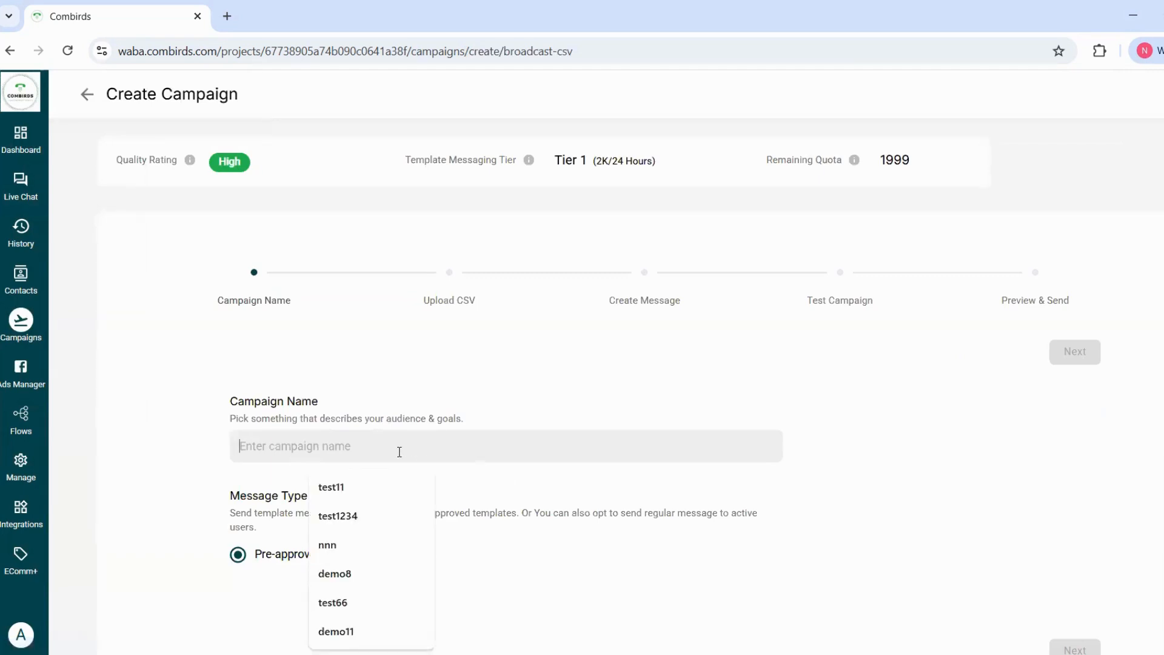
{"action": "type", "text": "ni"}
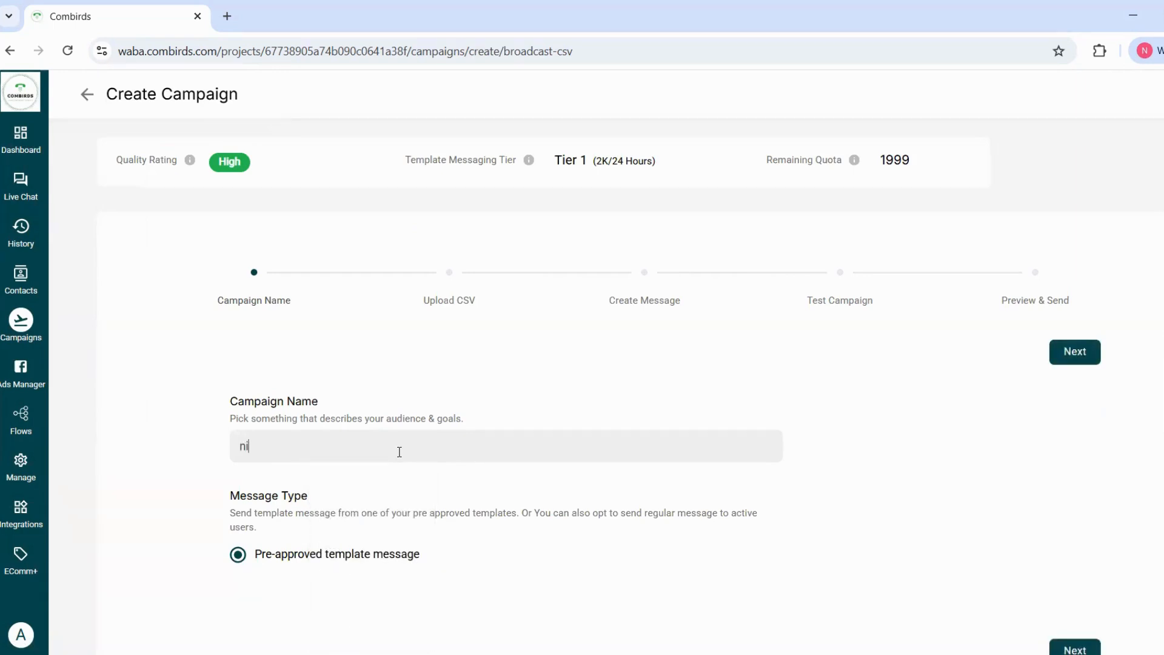
{"action": "type", "text": "test"}
{"action": "scroll", "coordinate": [507, 551], "scroll_direction": "down", "scroll_amount": 2}
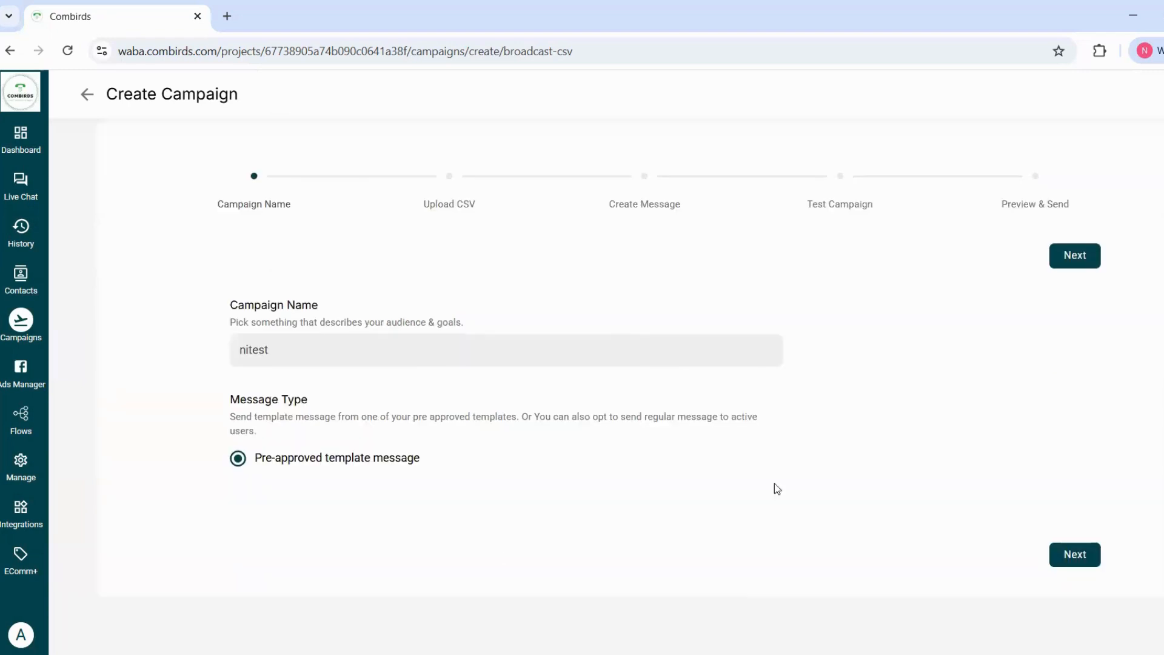
{"action": "left_click", "coordinate": [1069, 554]}
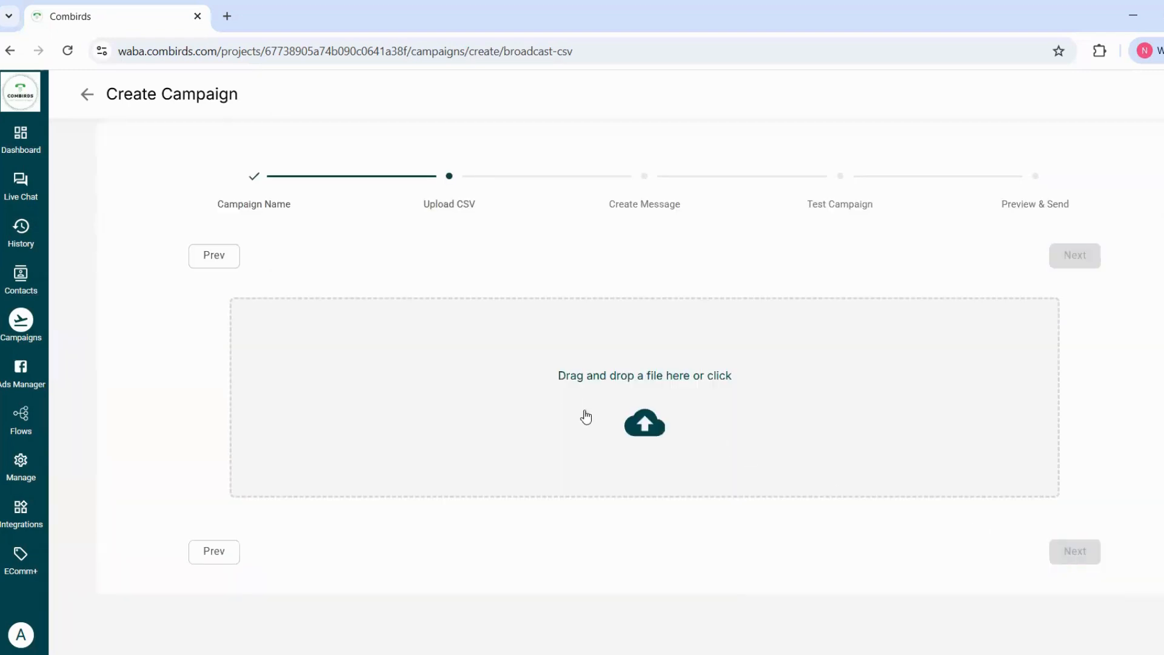
Step: Upload the Book6 CSV file from the Downloads folder as the campaign's audience
{"action": "left_click", "coordinate": [686, 438]}
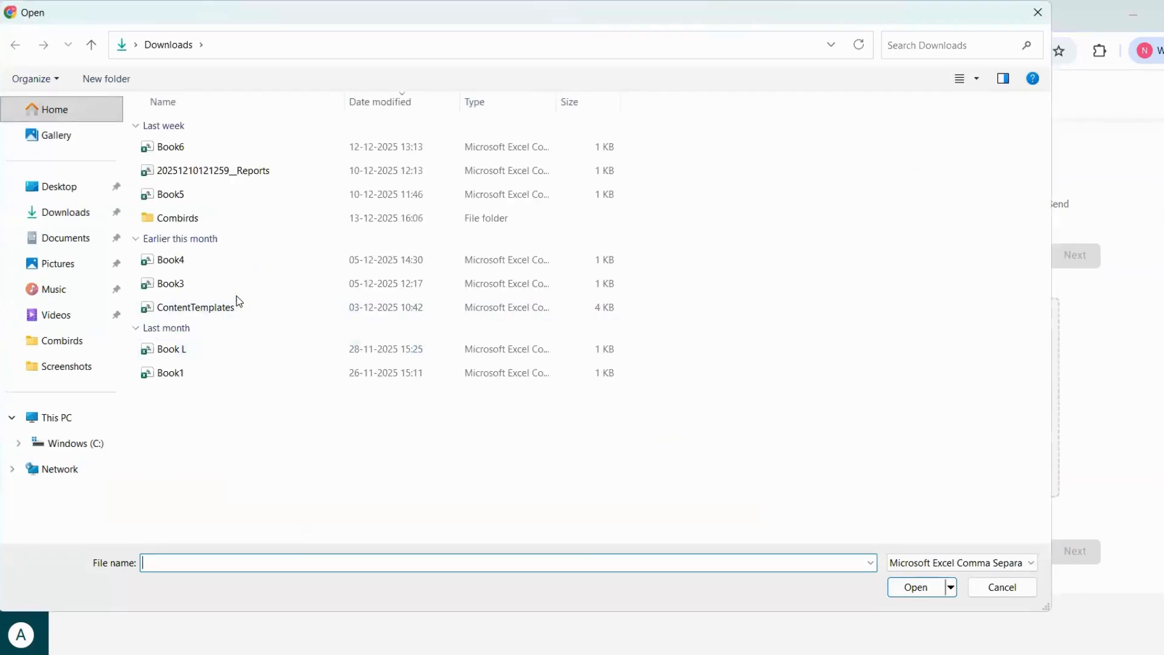
{"action": "left_click", "coordinate": [185, 147]}
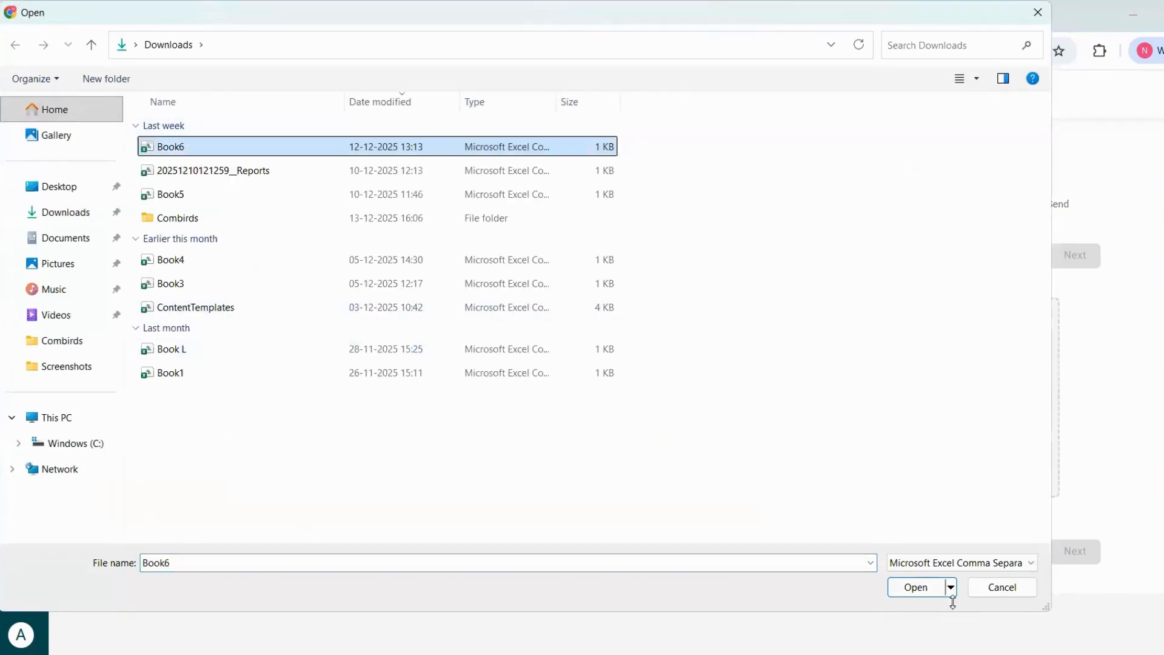
{"action": "left_click", "coordinate": [911, 587]}
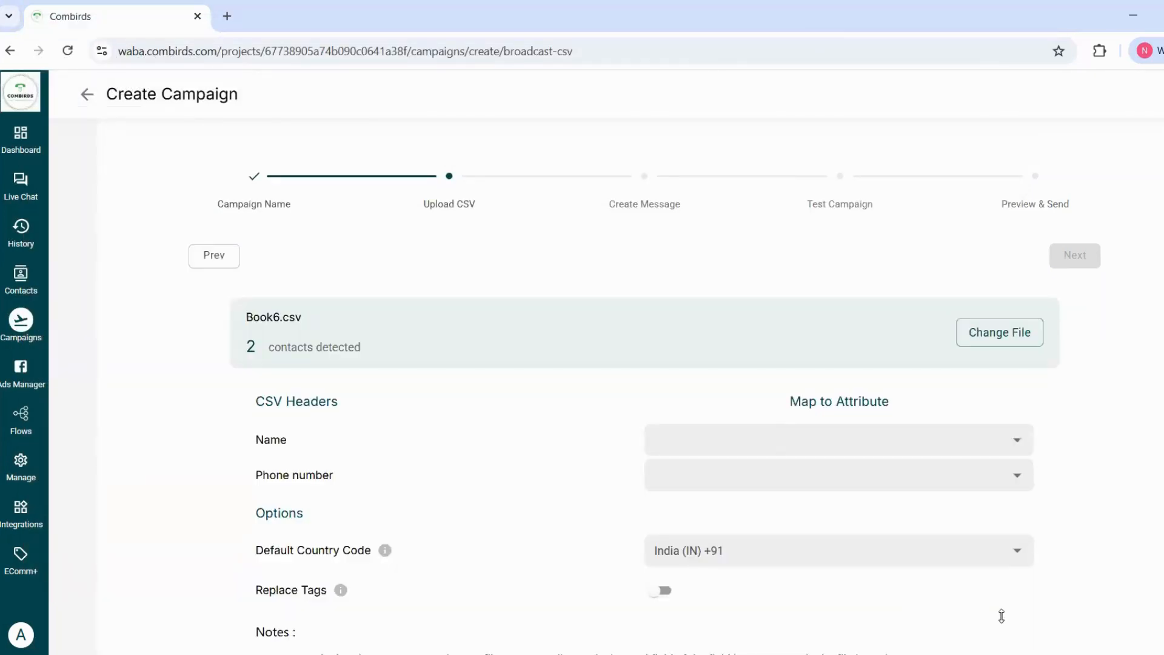
Step: Map the CSV header Name to user name and Phone number to phone number, and continue to the message creation stage
{"action": "left_click", "coordinate": [778, 444]}
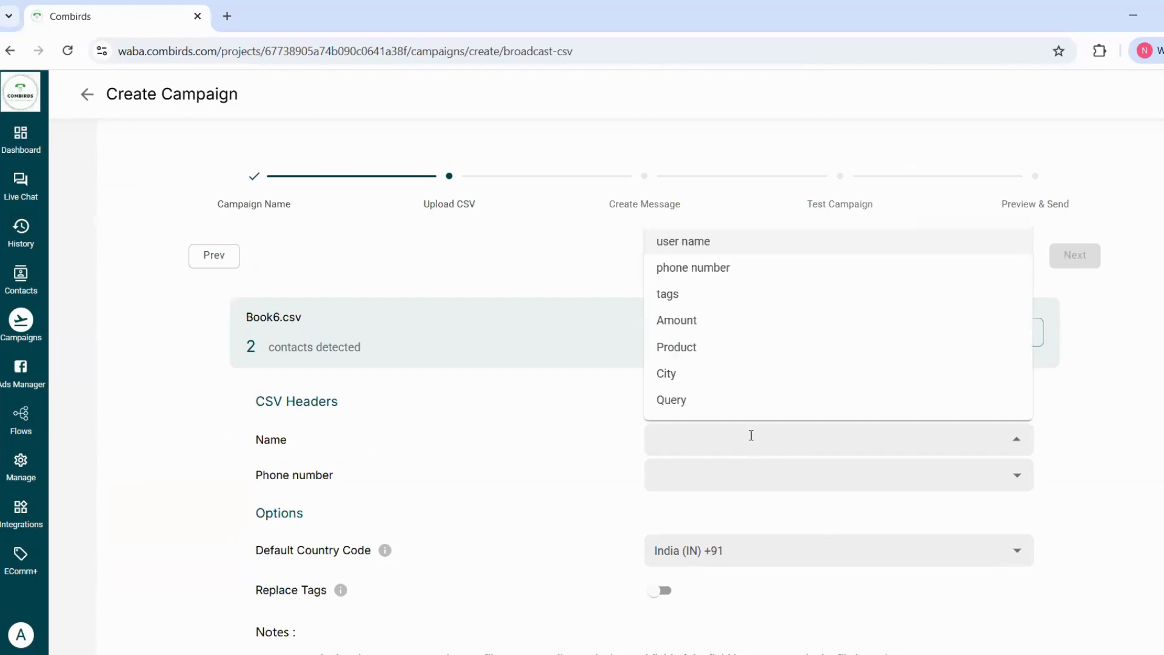
{"action": "left_click", "coordinate": [709, 250]}
{"action": "left_click", "coordinate": [694, 476]}
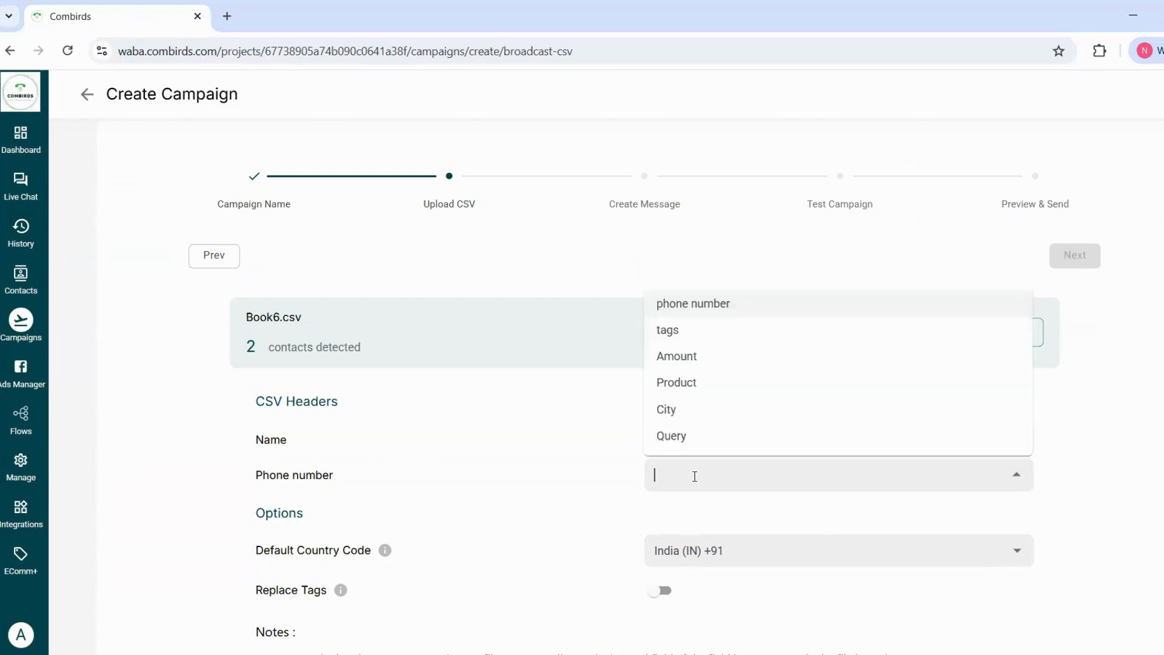
{"action": "left_click", "coordinate": [711, 304]}
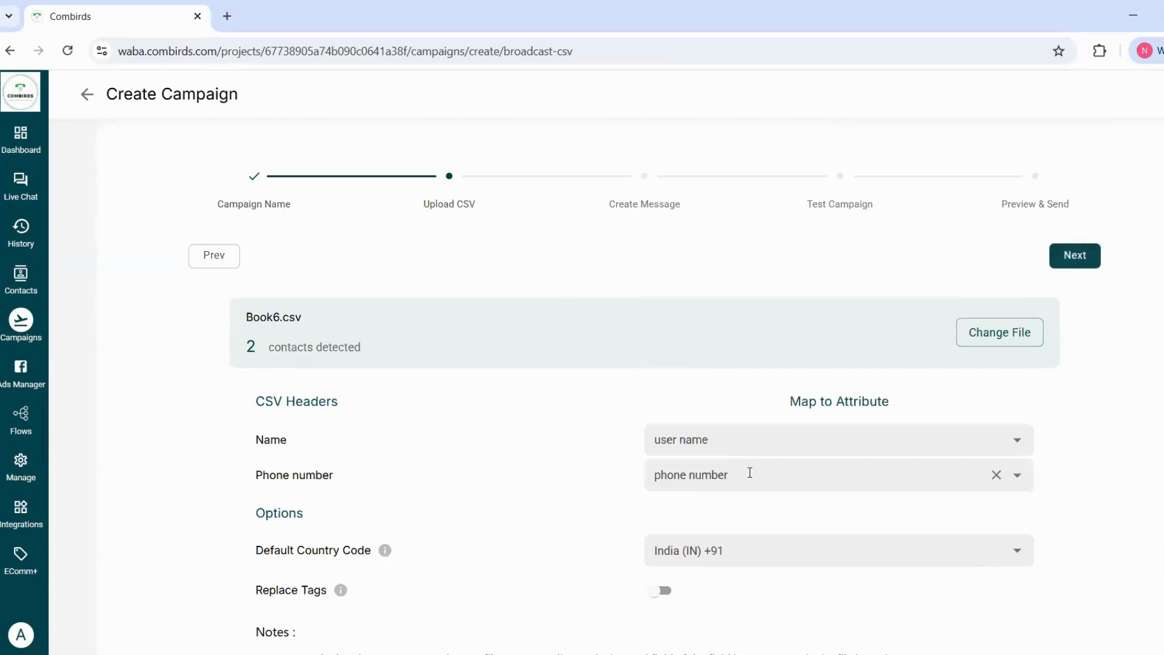
{"action": "scroll", "coordinate": [1061, 145], "scroll_direction": "down", "scroll_amount": 2}
{"action": "left_click", "coordinate": [1074, 156]}
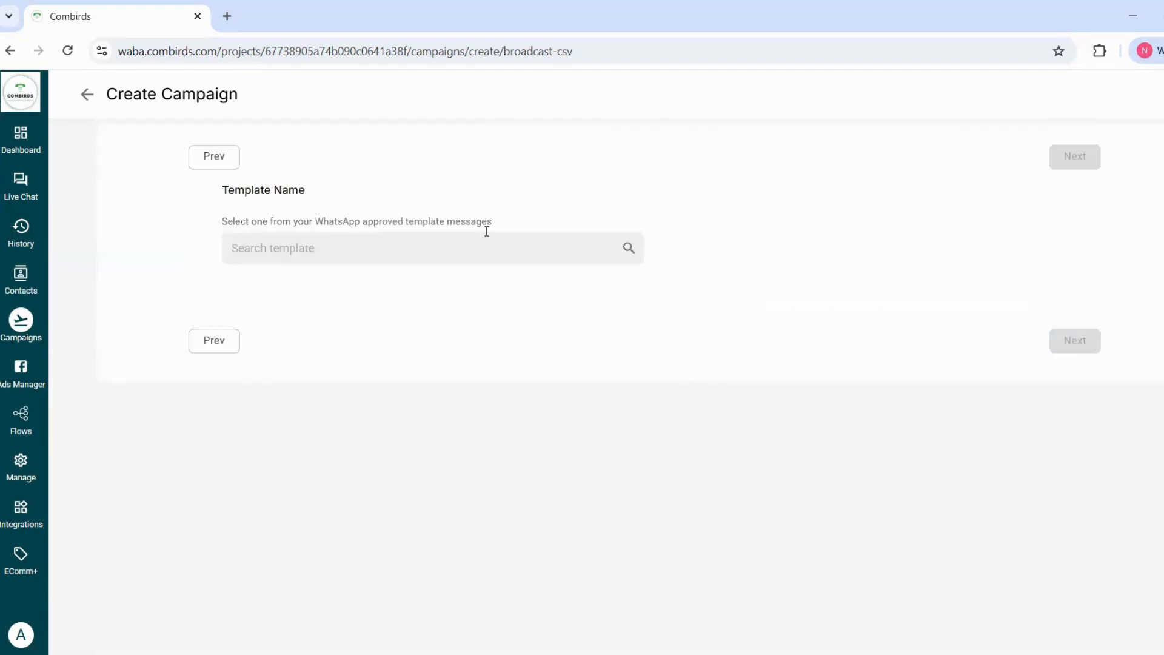
Step: Choose the approved template new_test_temp as the campaign's message template
{"action": "left_click", "coordinate": [462, 260]}
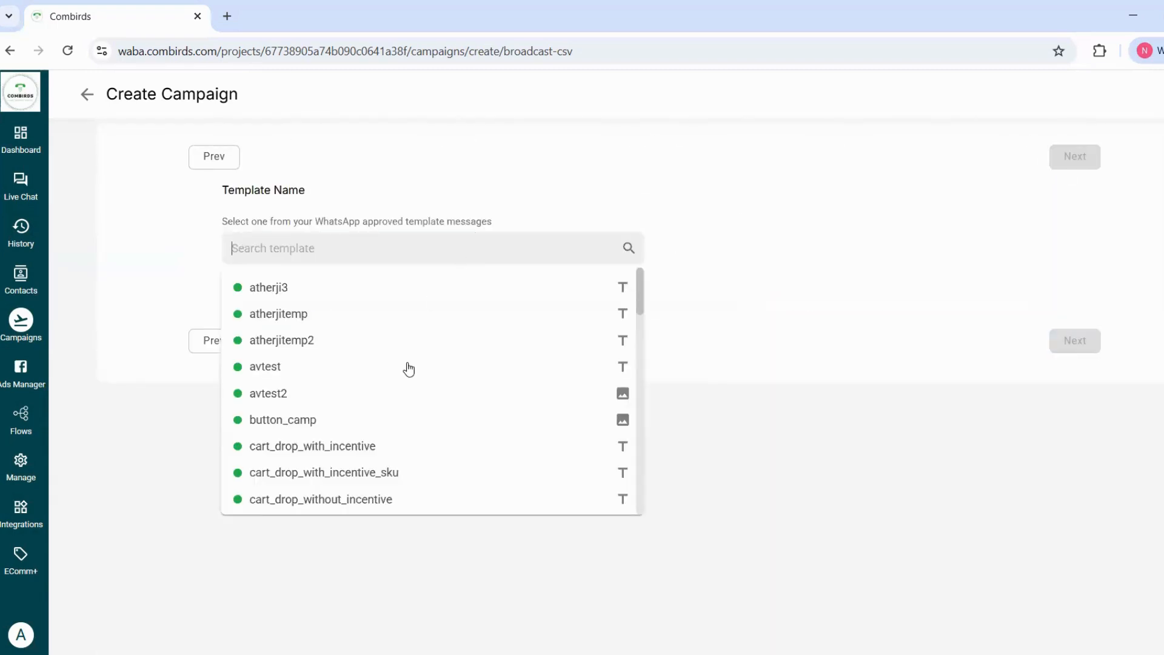
{"action": "left_click", "coordinate": [280, 472]}
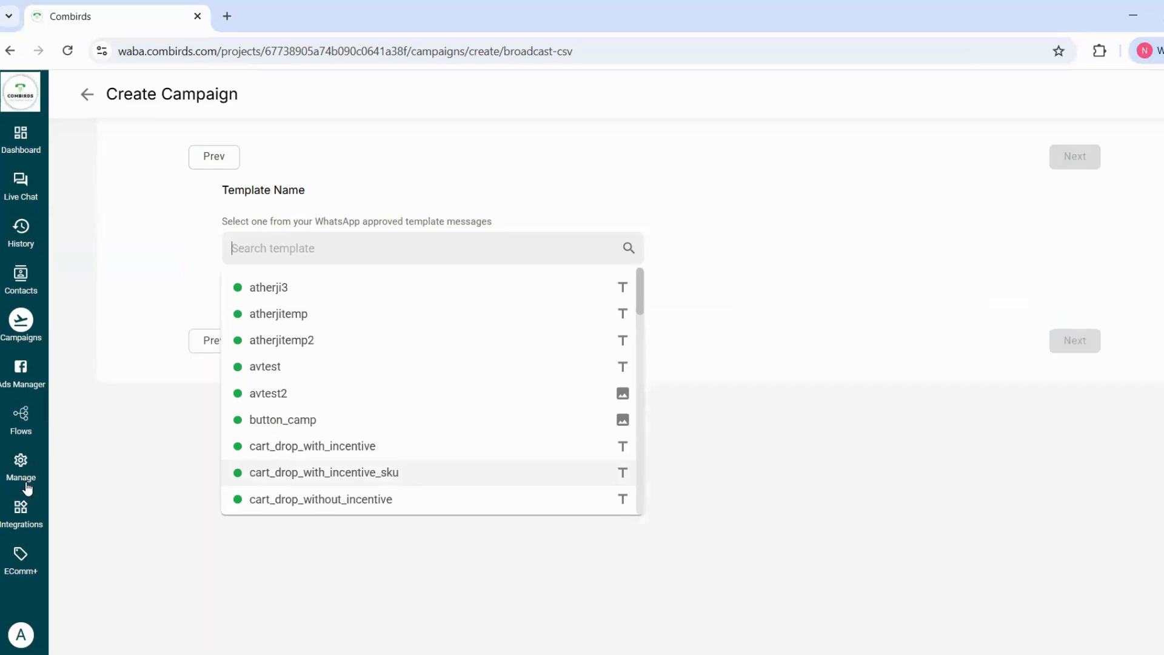
{"action": "scroll", "coordinate": [387, 486], "scroll_direction": "down", "scroll_amount": 6}
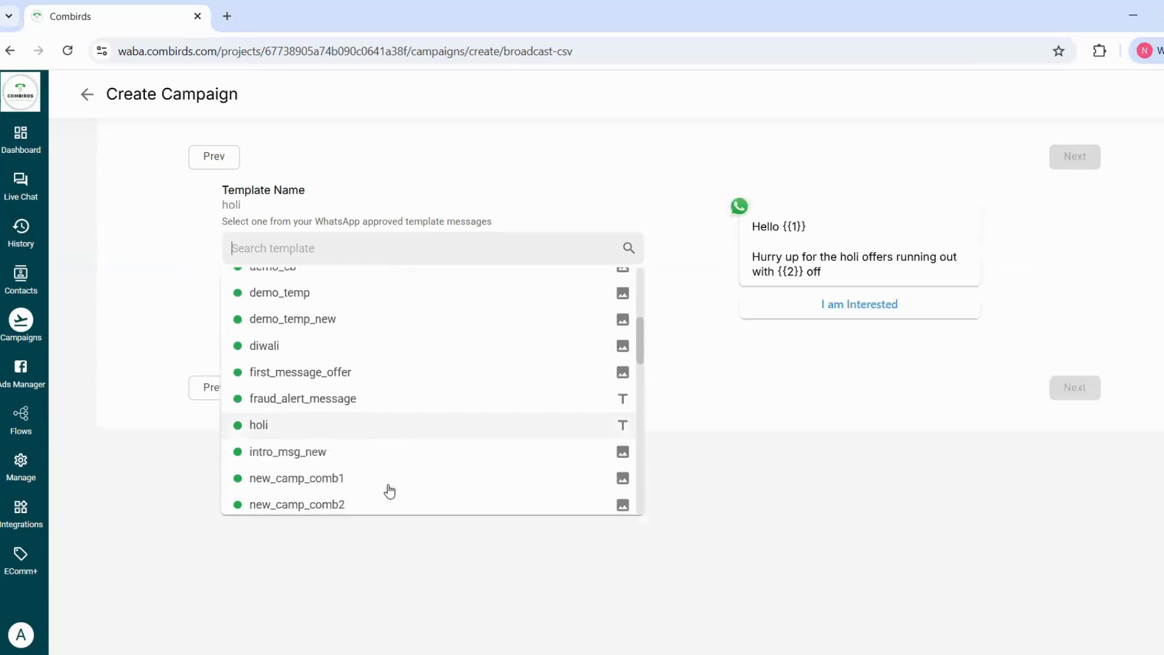
{"action": "scroll", "coordinate": [390, 491], "scroll_direction": "down", "scroll_amount": 4}
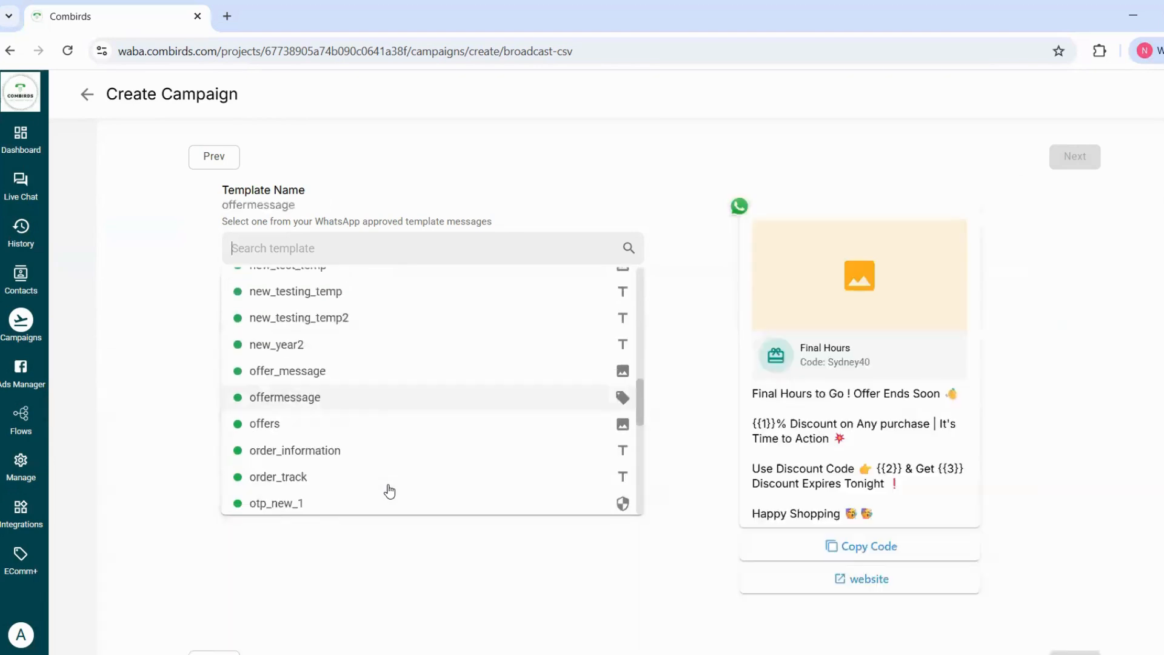
{"action": "scroll", "coordinate": [389, 491], "scroll_direction": "down", "scroll_amount": 2}
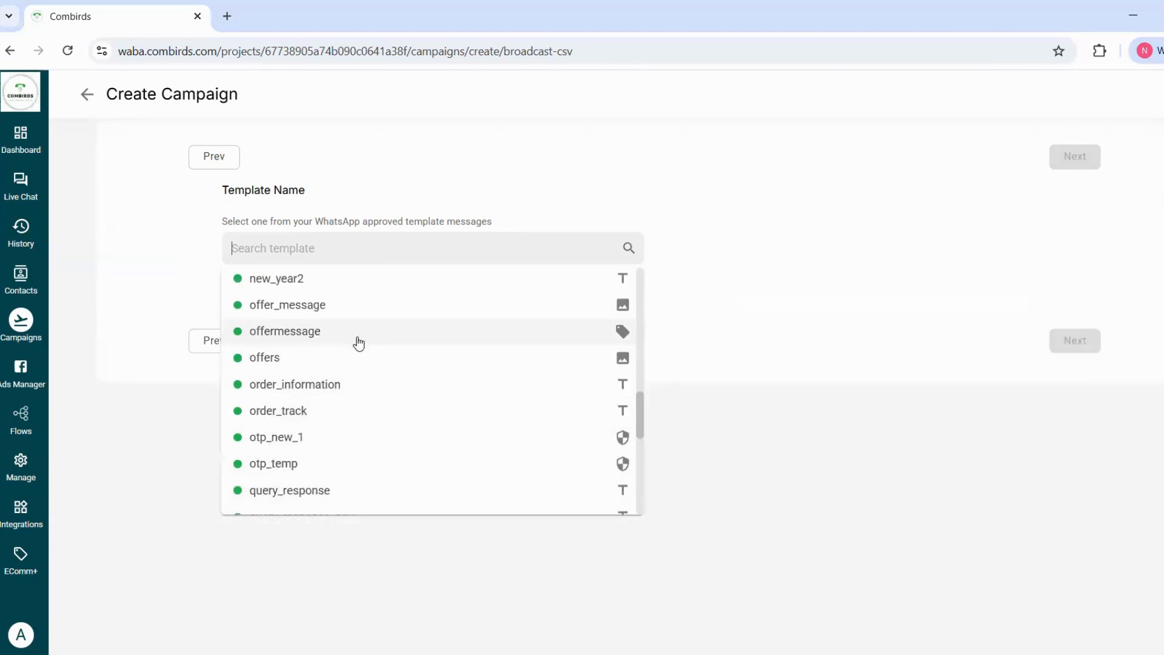
{"action": "scroll", "coordinate": [338, 449], "scroll_direction": "down", "scroll_amount": 2}
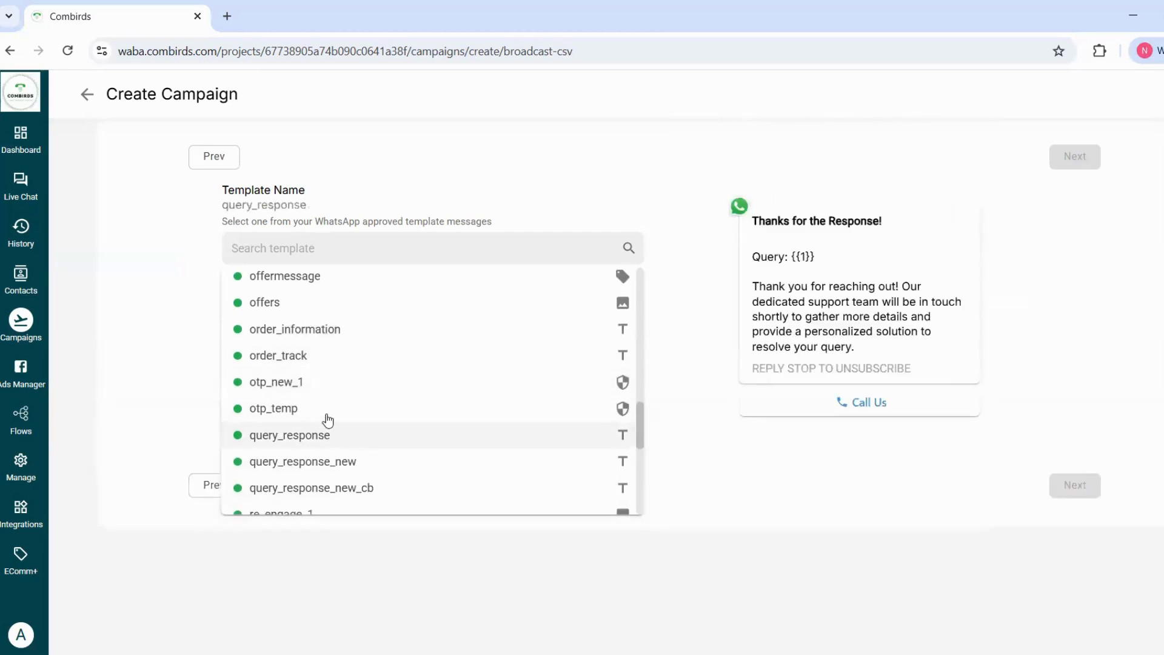
{"action": "scroll", "coordinate": [328, 403], "scroll_direction": "up", "scroll_amount": 4}
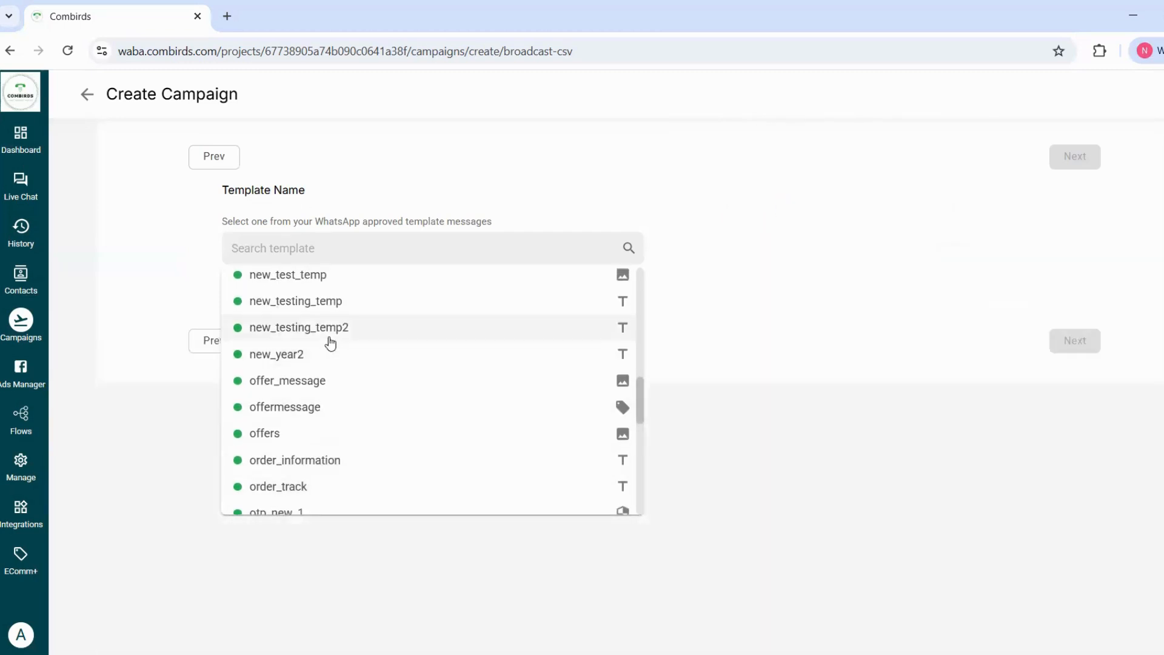
{"action": "scroll", "coordinate": [330, 343], "scroll_direction": "up", "scroll_amount": 5}
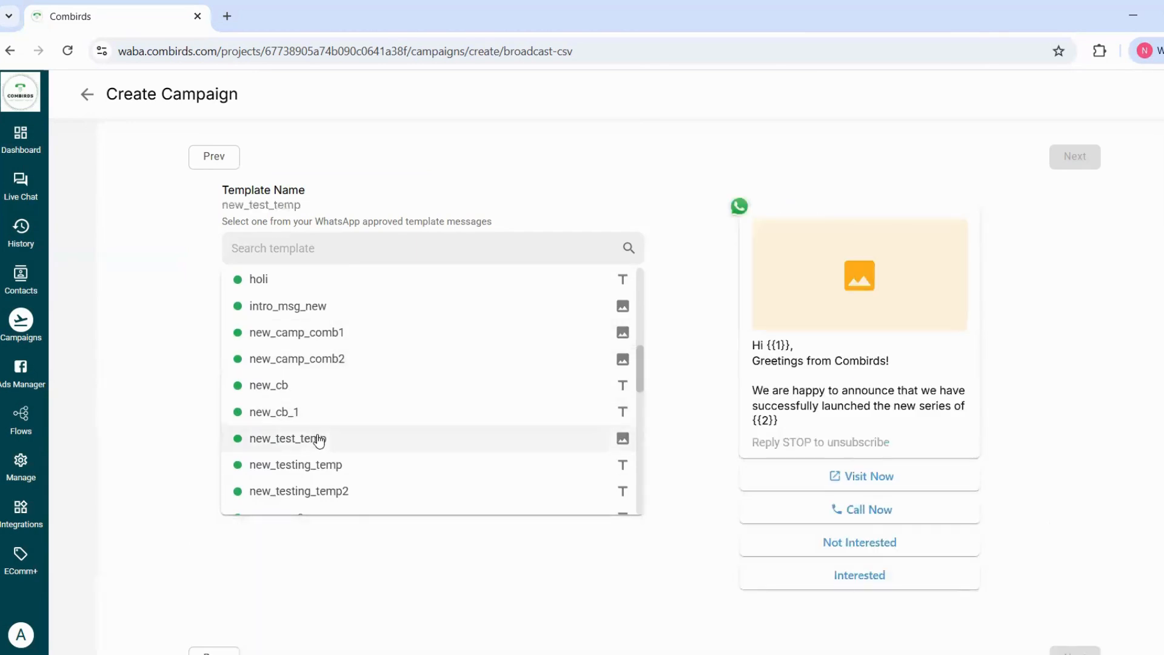
{"action": "left_click", "coordinate": [320, 439]}
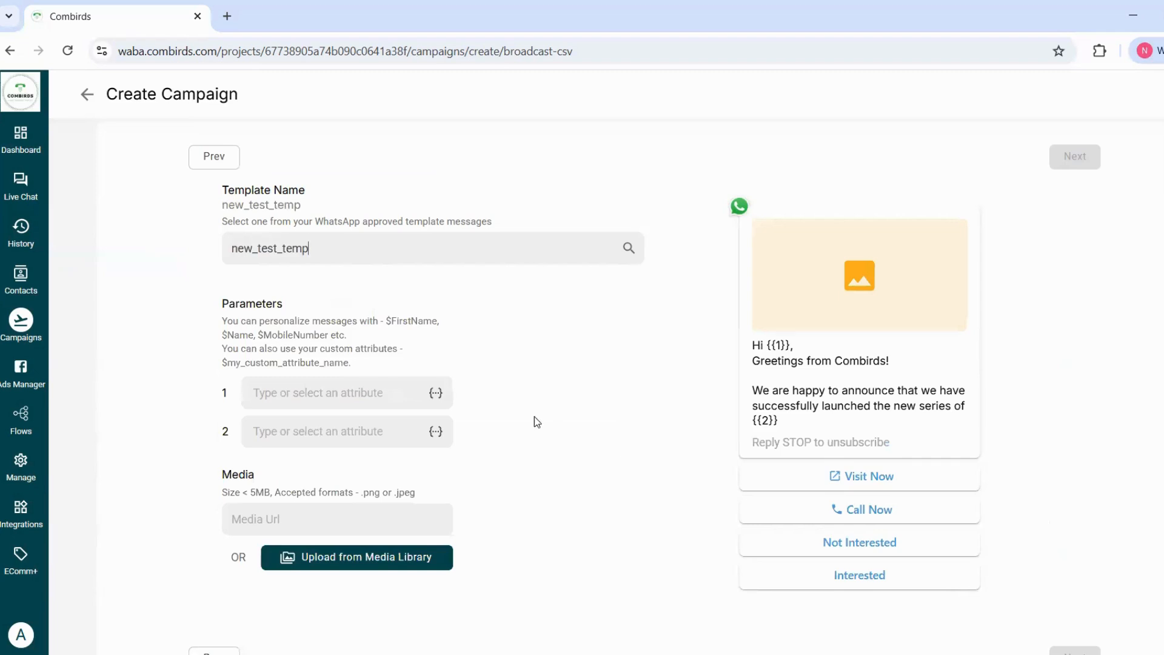
Step: Fill template parameter 1 with the $Name attribute and set its fallback value to 0
{"action": "left_click", "coordinate": [438, 396]}
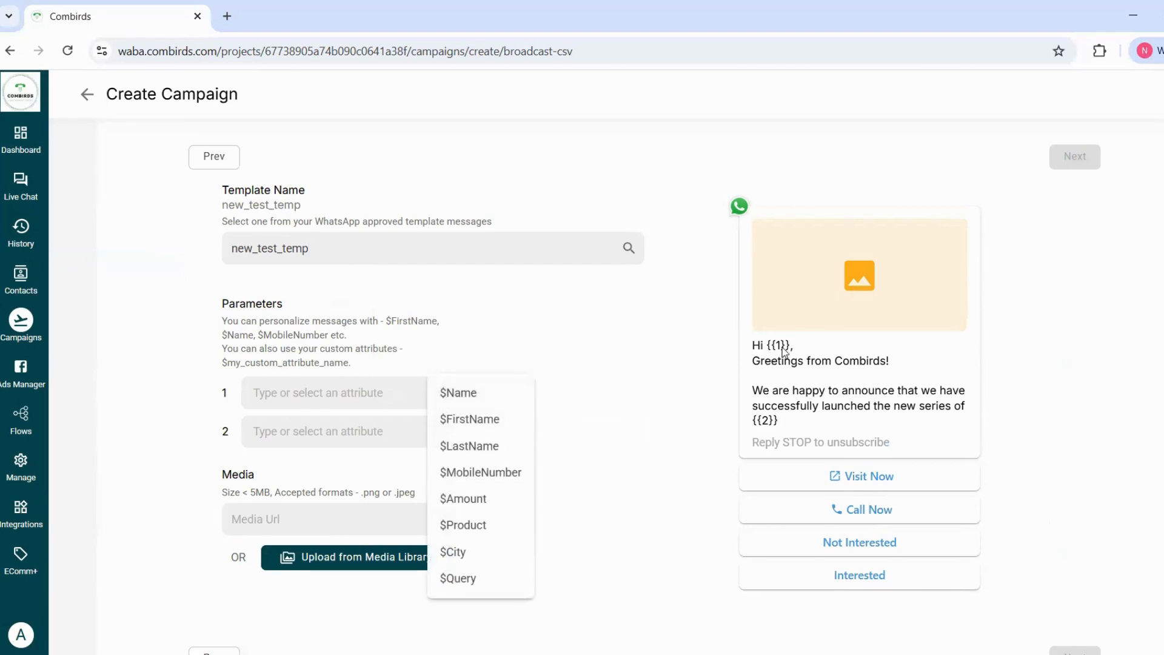
{"action": "left_click", "coordinate": [497, 403]}
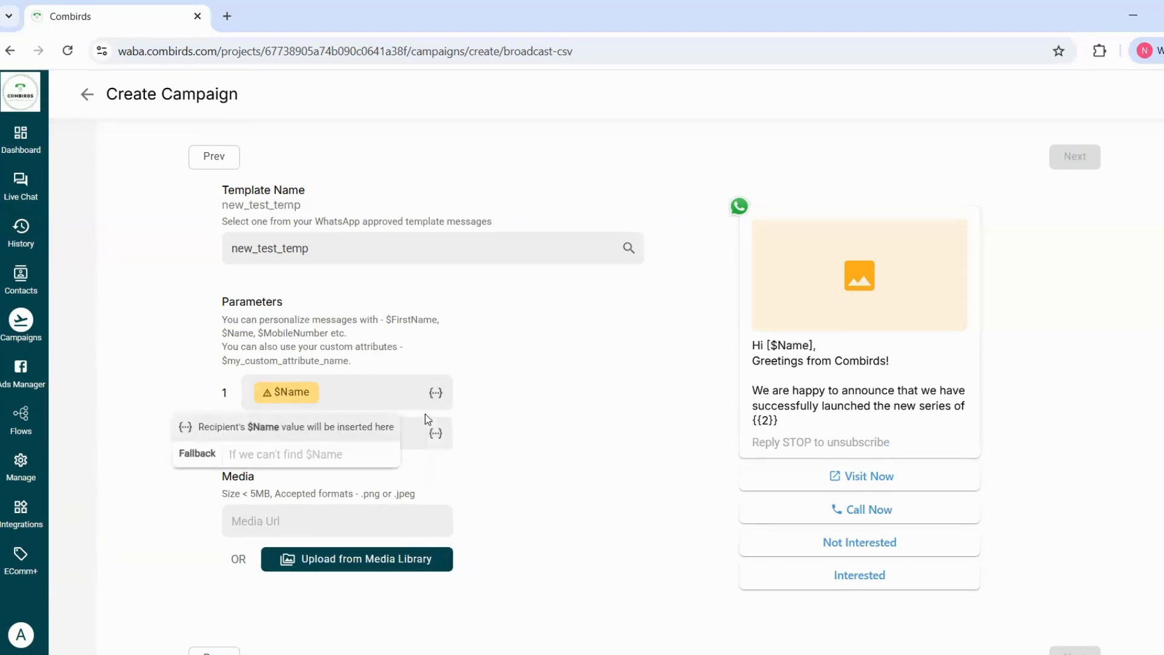
{"action": "left_click", "coordinate": [345, 458]}
{"action": "type", "text": "0"}
{"action": "left_click", "coordinate": [475, 438]}
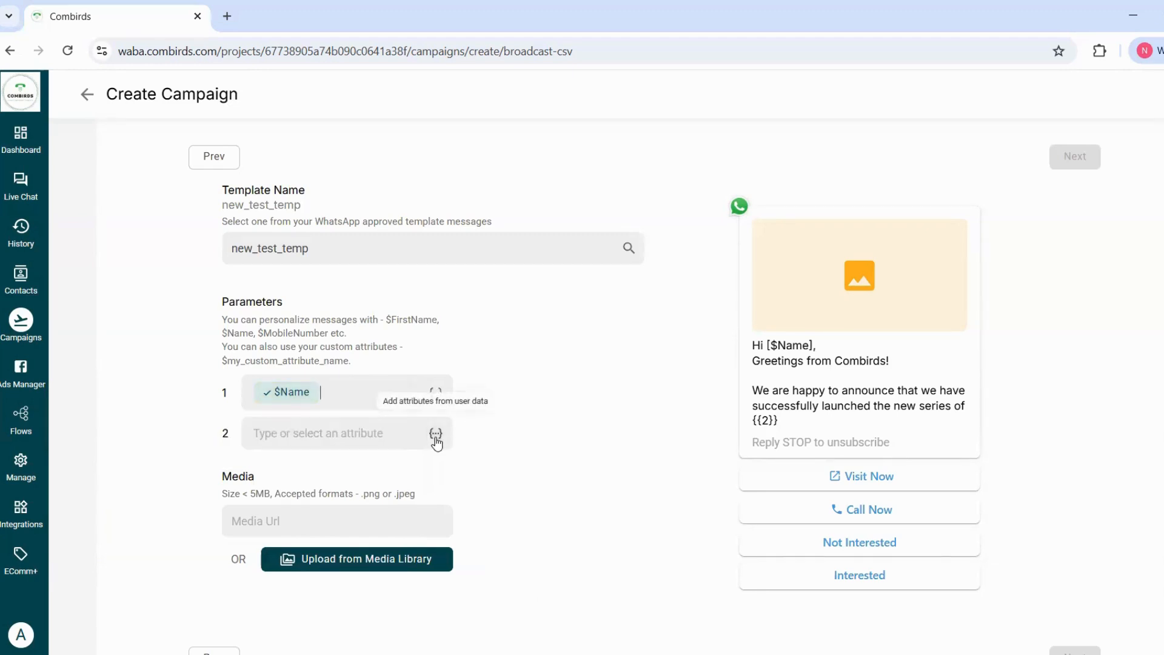
Step: Fill template parameter 2 with the $Product attribute and set its fallback value to 0
{"action": "left_click", "coordinate": [435, 436]}
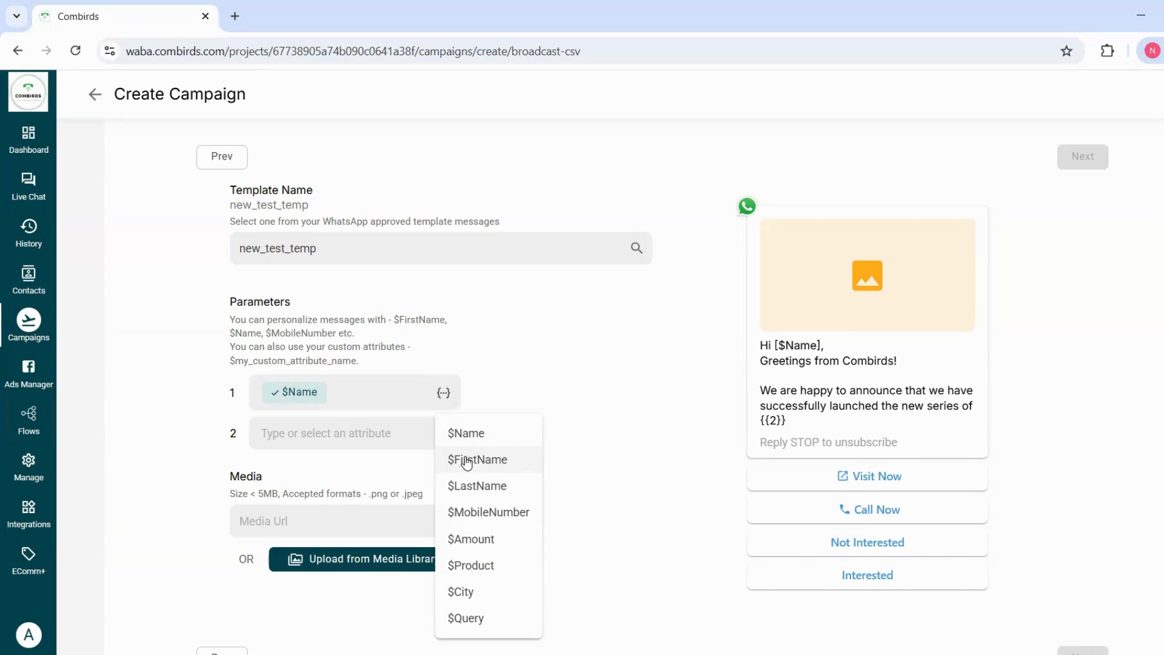
{"action": "left_click", "coordinate": [456, 565]}
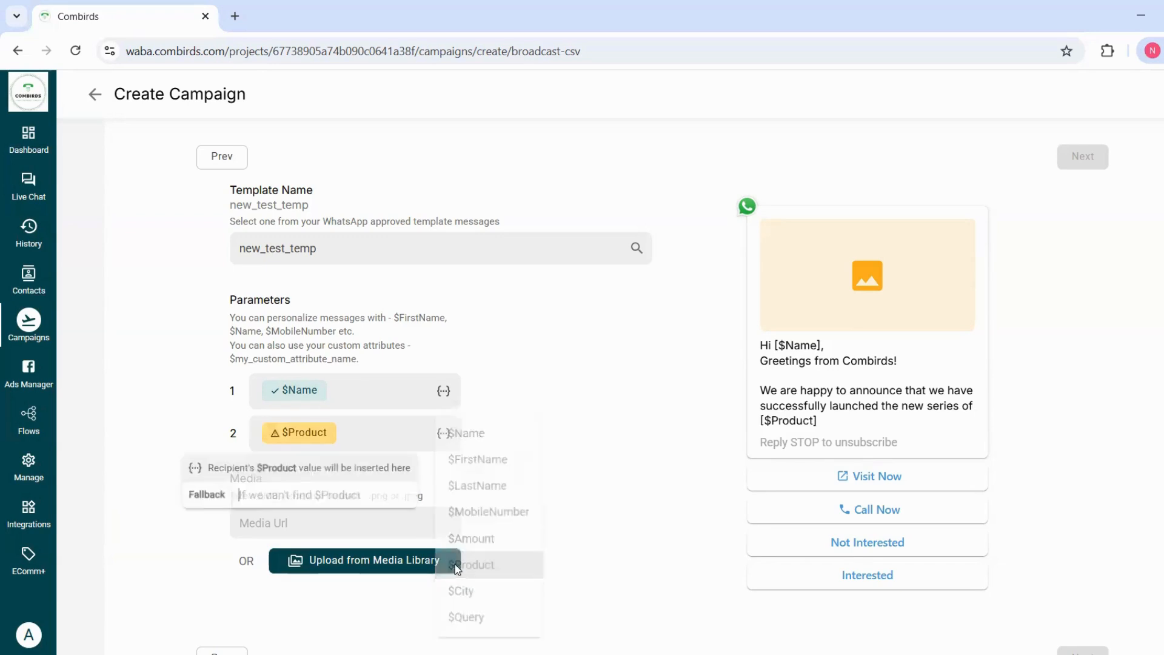
{"action": "left_click", "coordinate": [309, 495]}
{"action": "type", "text": "0"}
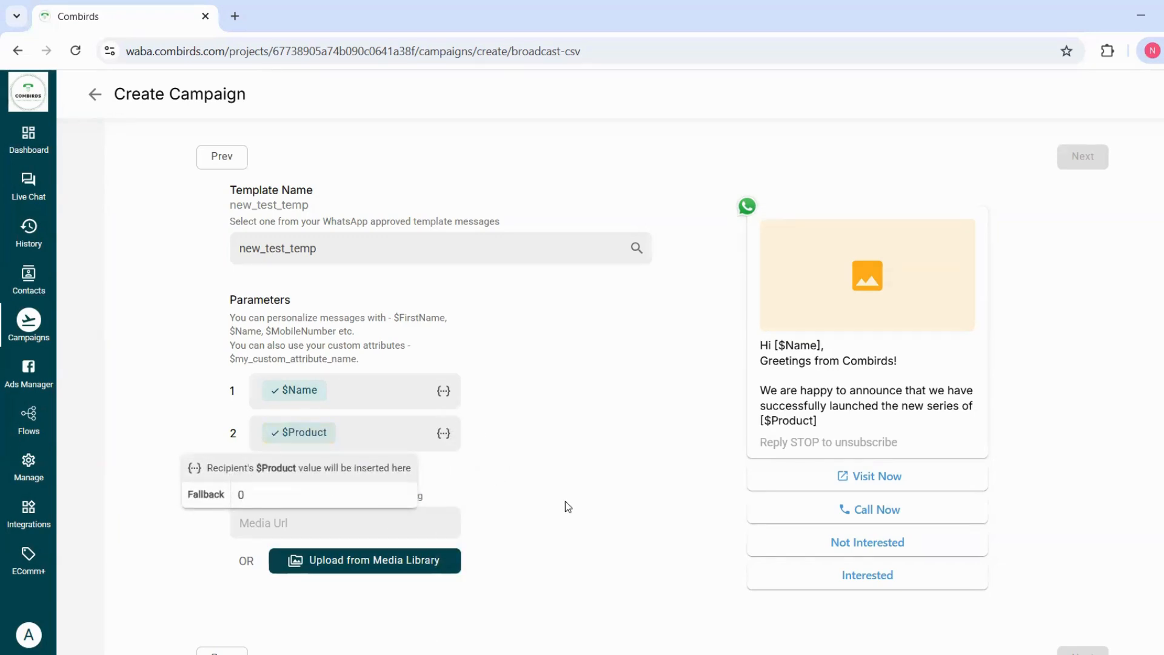
{"action": "left_click", "coordinate": [347, 423]}
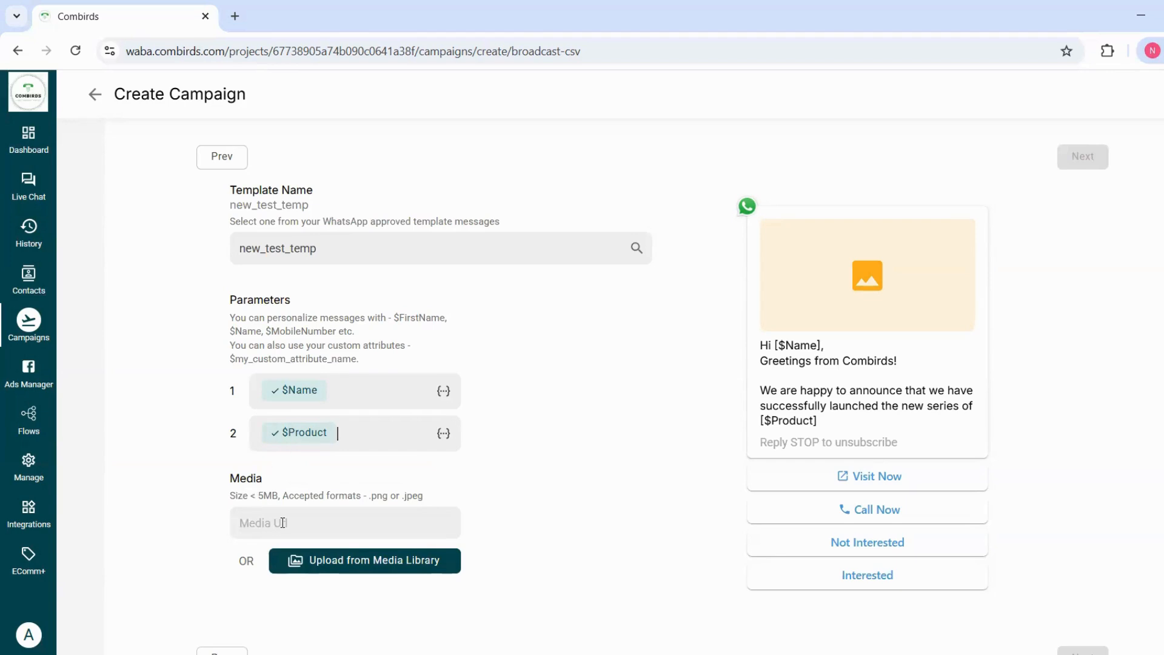
Step: Attach the Combirds logo image from the media library and continue past the test stage to Preview & Send
{"action": "left_click", "coordinate": [312, 558]}
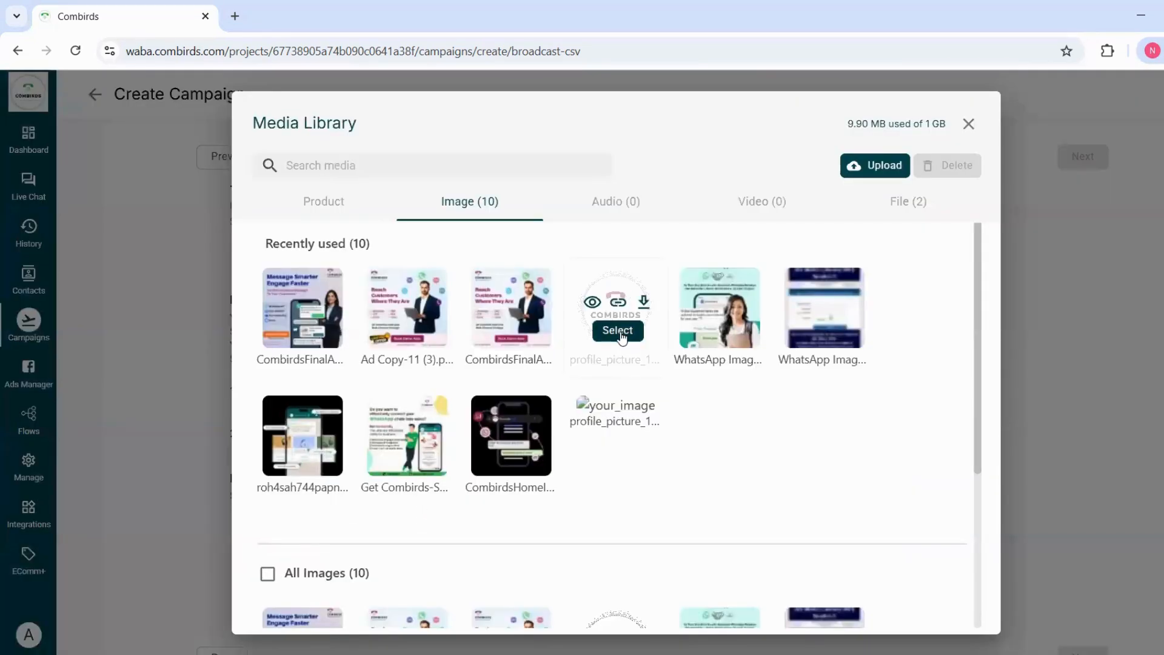
{"action": "left_click", "coordinate": [617, 330]}
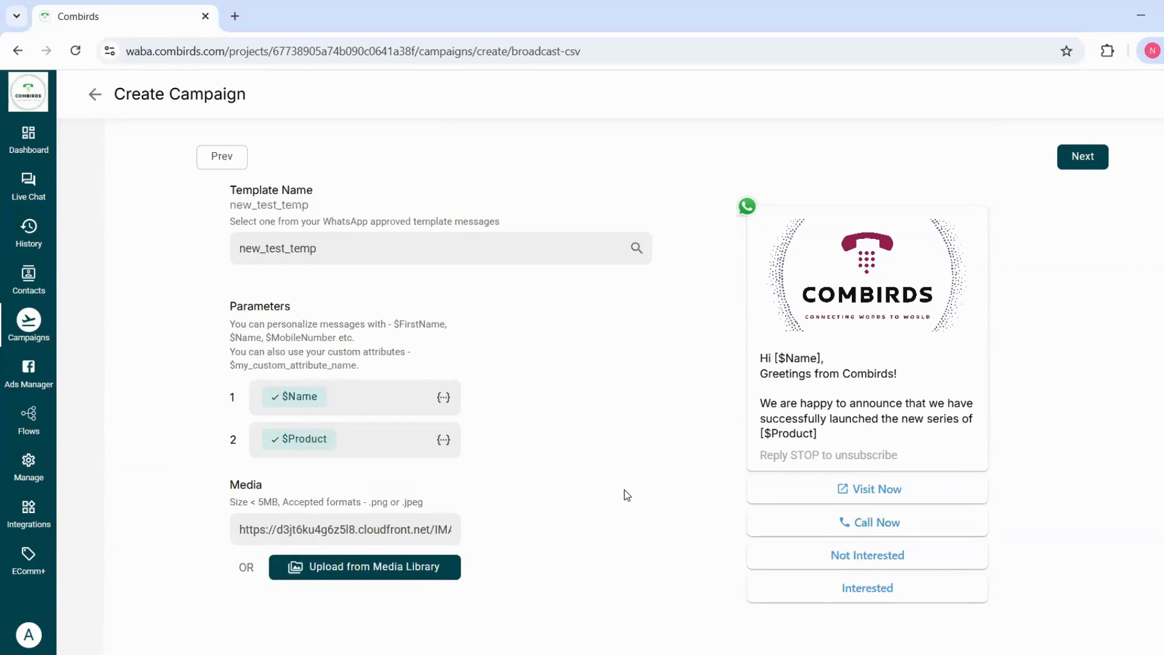
{"action": "scroll", "coordinate": [627, 496], "scroll_direction": "down", "scroll_amount": 3}
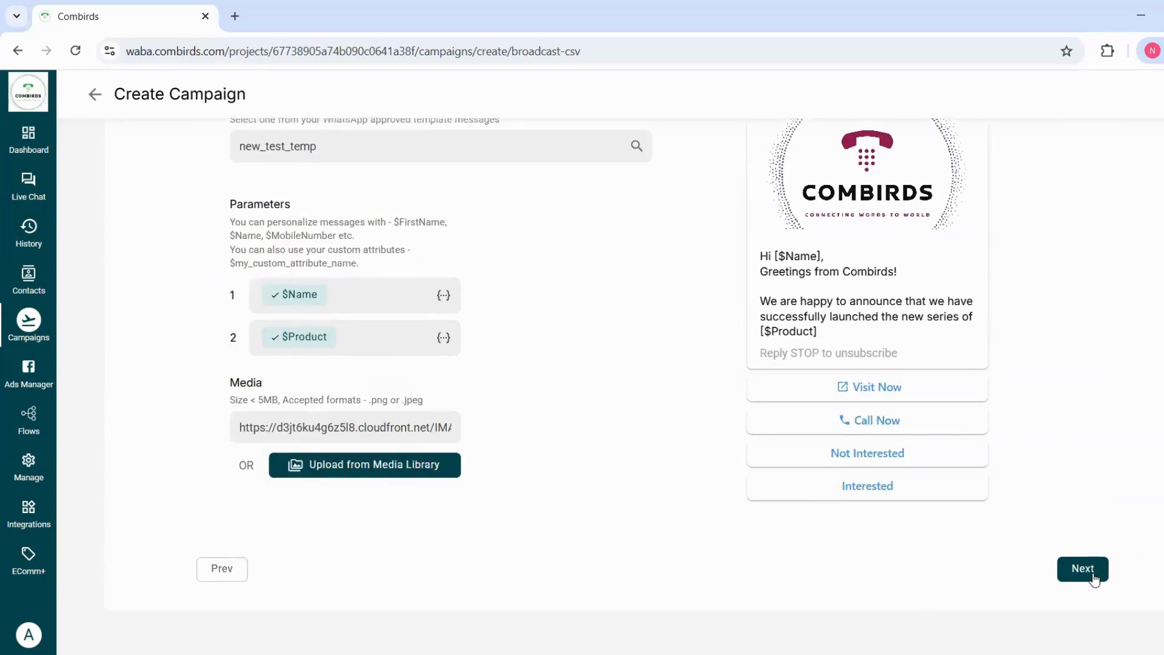
{"action": "left_click", "coordinate": [1095, 579]}
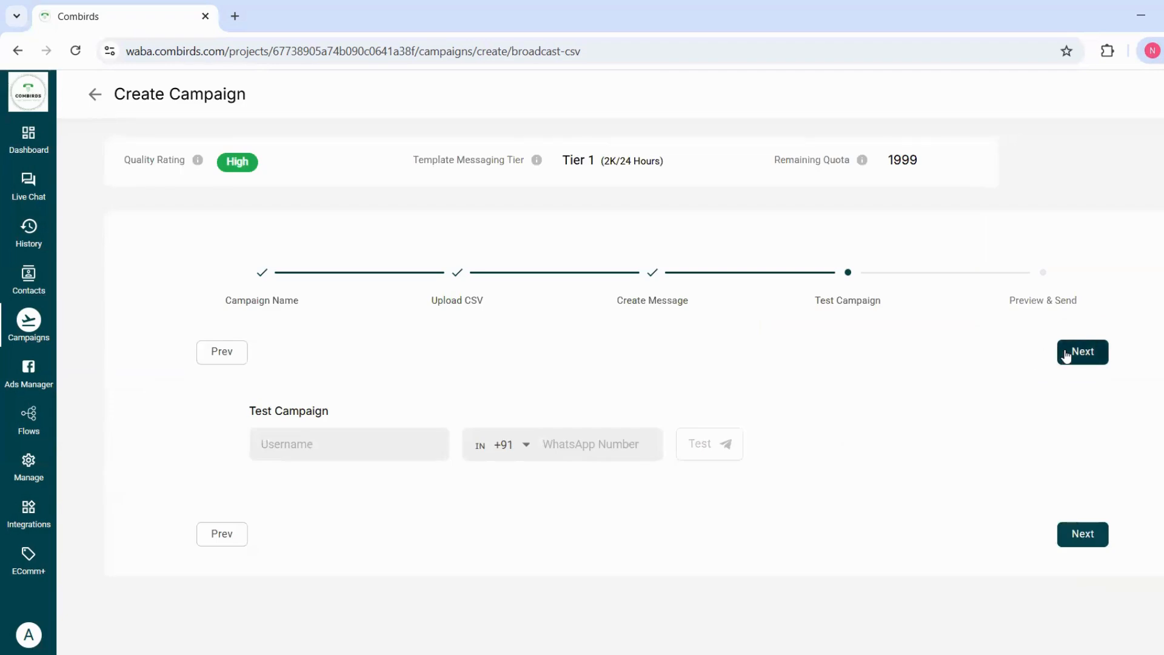
{"action": "left_click", "coordinate": [1064, 355]}
Step: Expand the estimated campaign cost and examine its breakdown by country, along with the campaign name and audience size
{"action": "scroll", "coordinate": [424, 533], "scroll_direction": "down", "scroll_amount": 5}
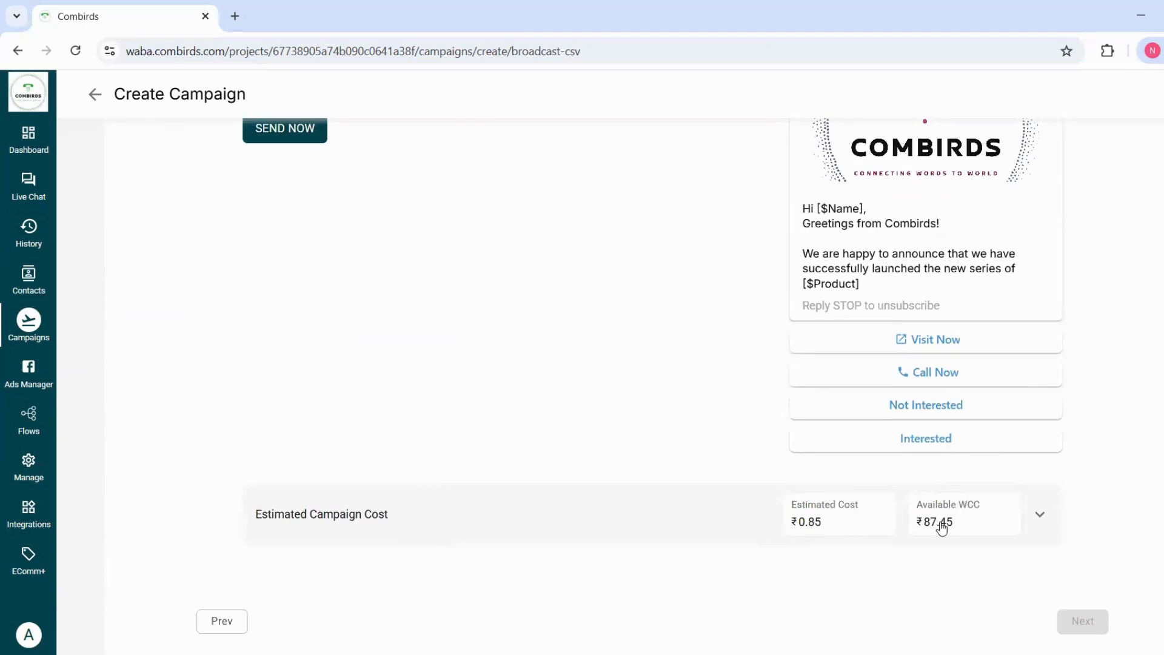
{"action": "left_click", "coordinate": [1041, 516]}
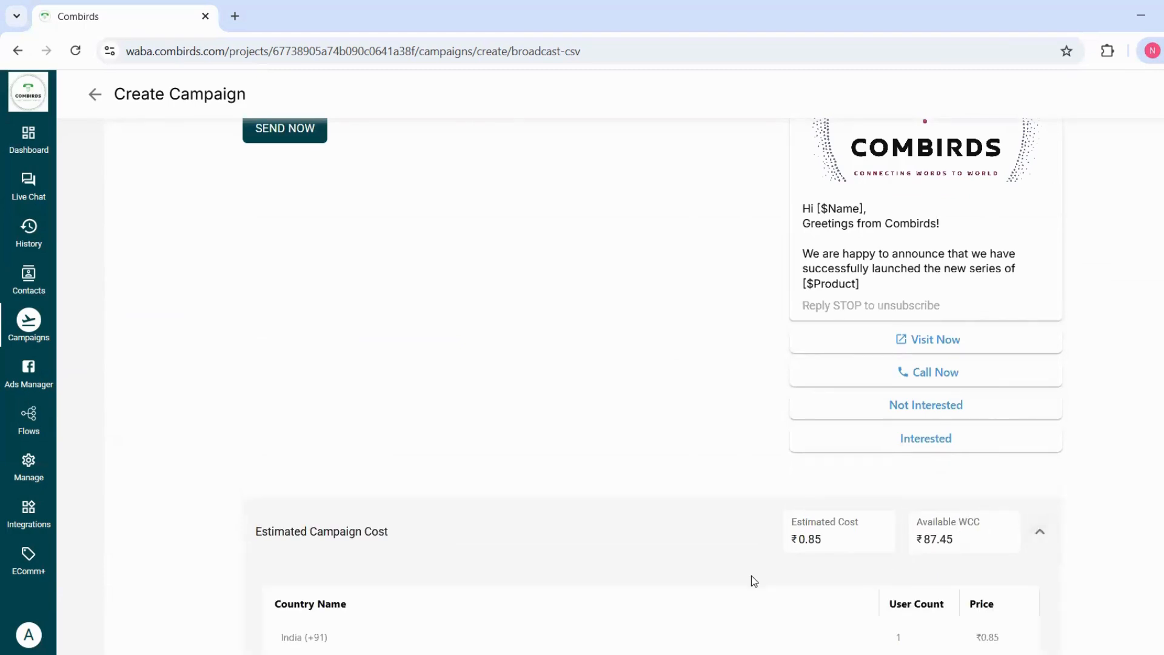
{"action": "scroll", "coordinate": [751, 579], "scroll_direction": "down", "scroll_amount": 2}
{"action": "scroll", "coordinate": [738, 449], "scroll_direction": "up", "scroll_amount": 2}
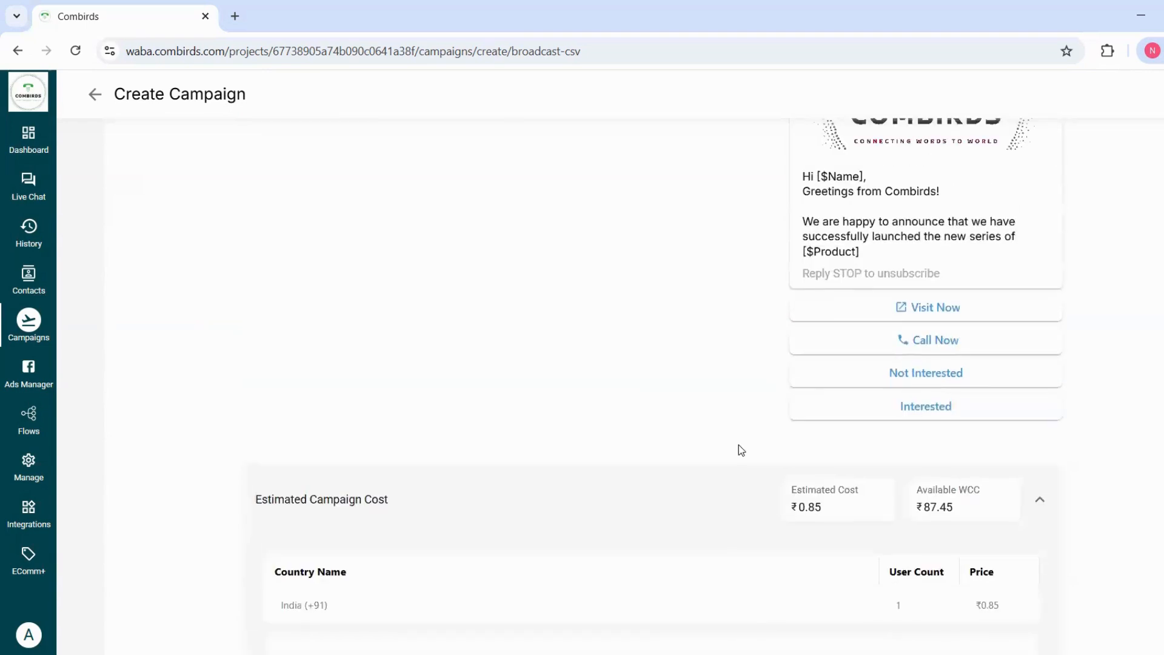
{"action": "scroll", "coordinate": [728, 450], "scroll_direction": "up", "scroll_amount": 5}
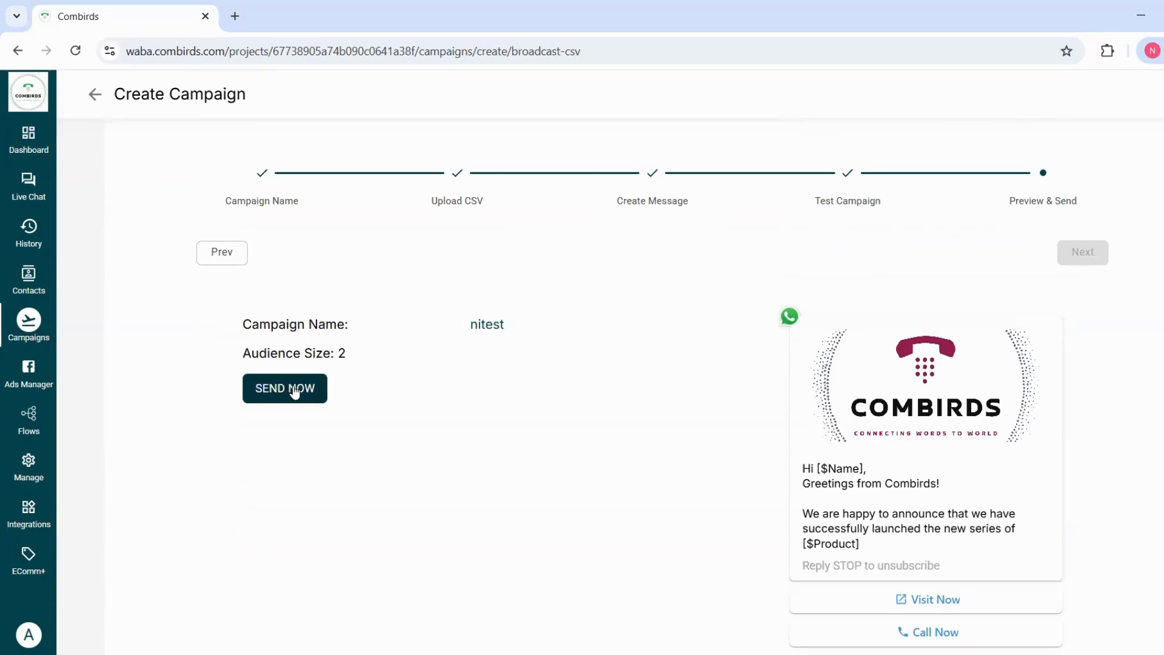
Step: Return to the campaigns list without sending and open the report of the new_year_ooffer campaign
{"action": "left_click", "coordinate": [28, 327]}
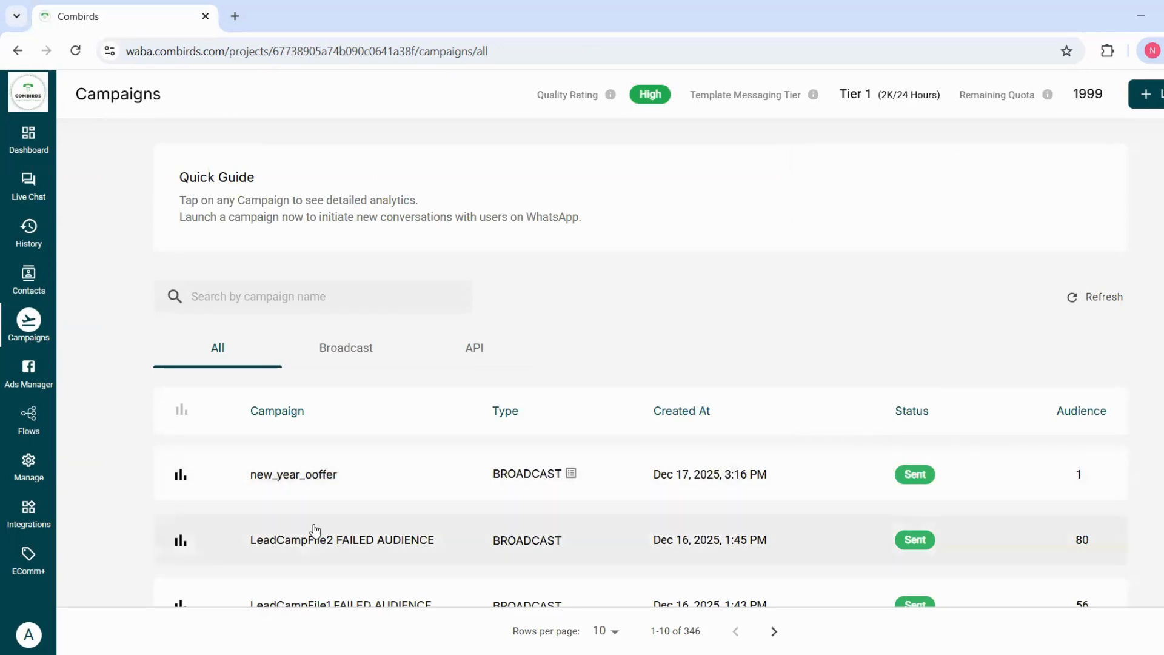
{"action": "scroll", "coordinate": [314, 531], "scroll_direction": "down", "scroll_amount": 1}
{"action": "left_click", "coordinate": [329, 431]}
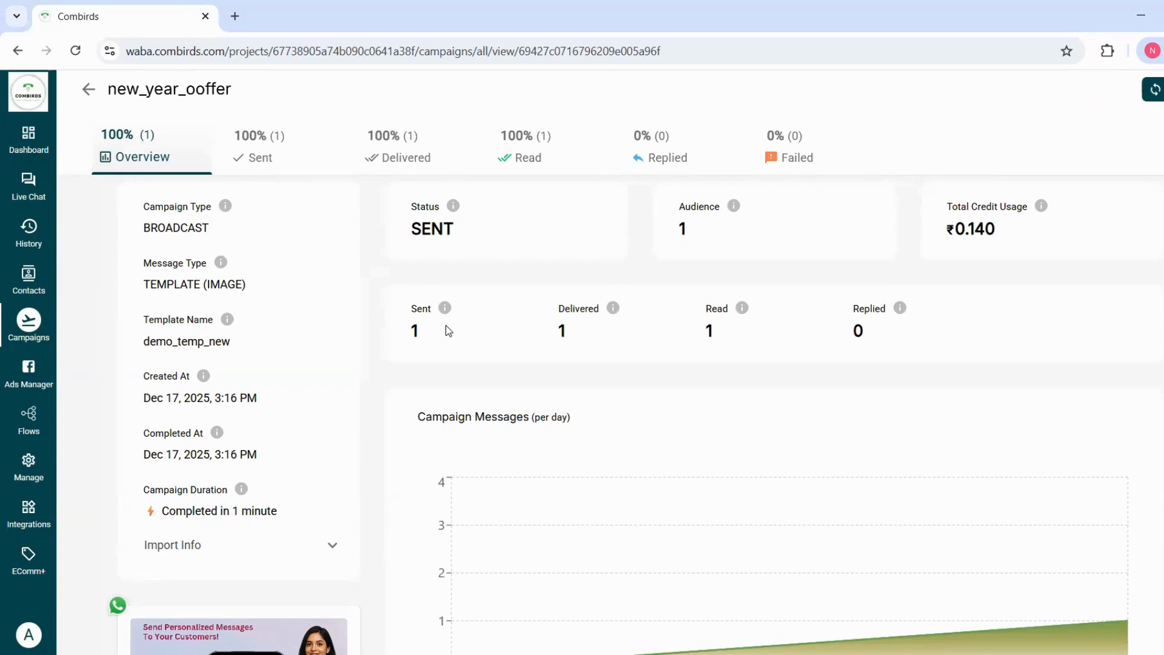
Step: Examine the campaign overview: message chart and preview, creation and completion times, duration, audience and total credit usage
{"action": "scroll", "coordinate": [446, 325], "scroll_direction": "down", "scroll_amount": 5}
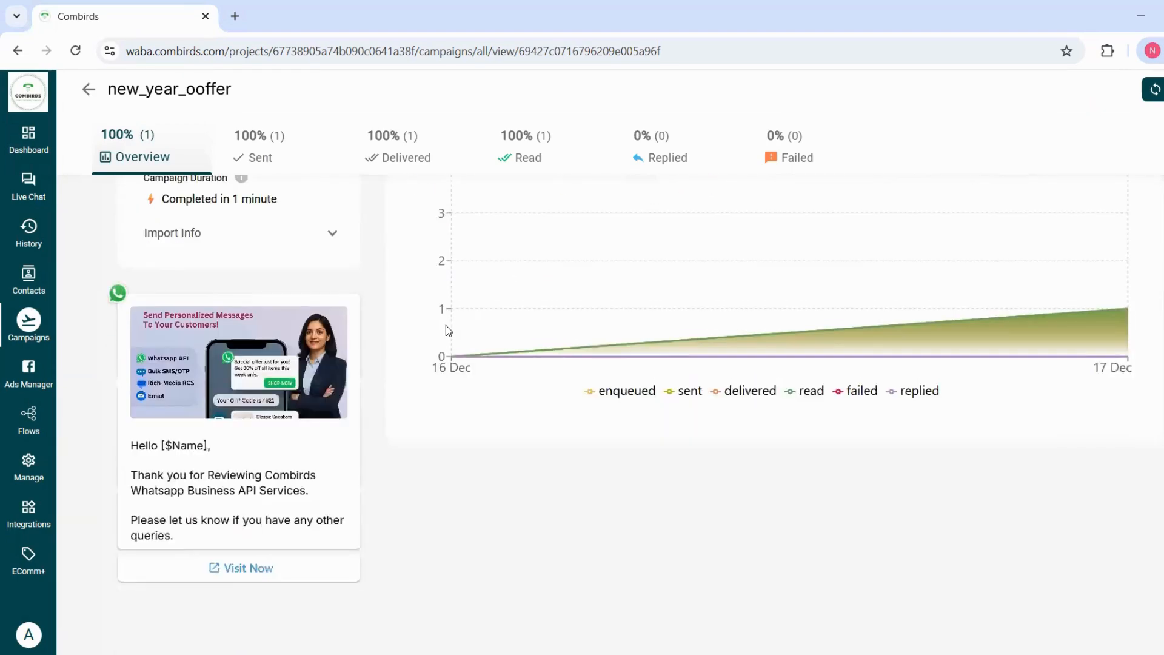
{"action": "scroll", "coordinate": [445, 325], "scroll_direction": "up", "scroll_amount": 5}
{"action": "scroll", "coordinate": [446, 325], "scroll_direction": "down", "scroll_amount": 3}
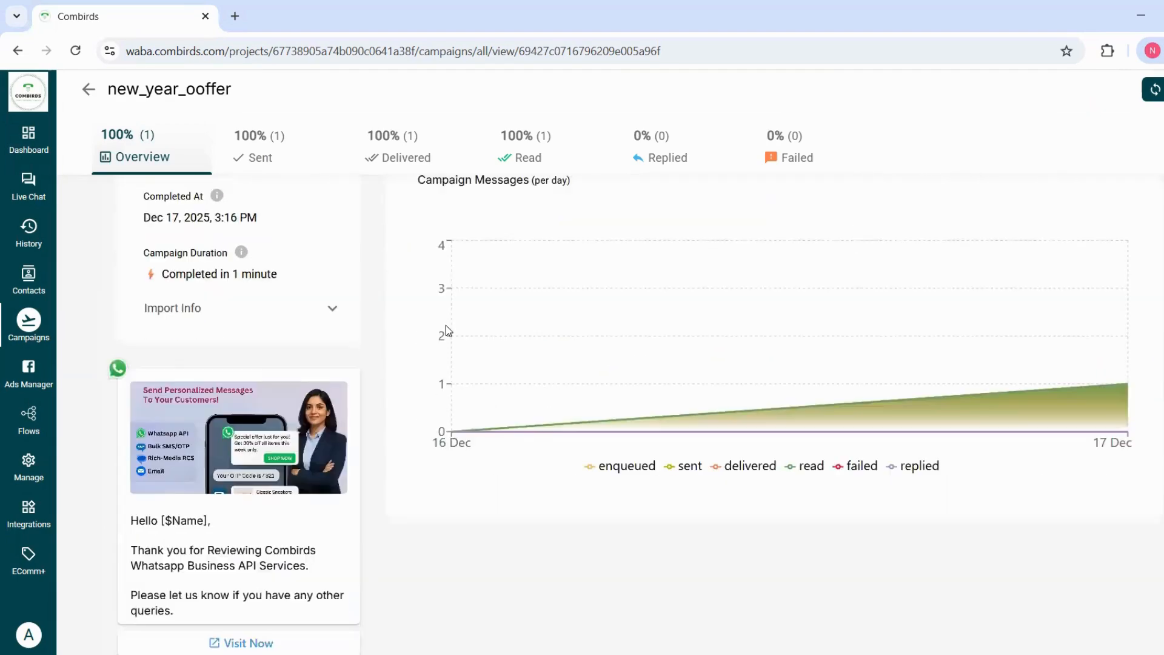
{"action": "scroll", "coordinate": [277, 298], "scroll_direction": "up", "scroll_amount": 3}
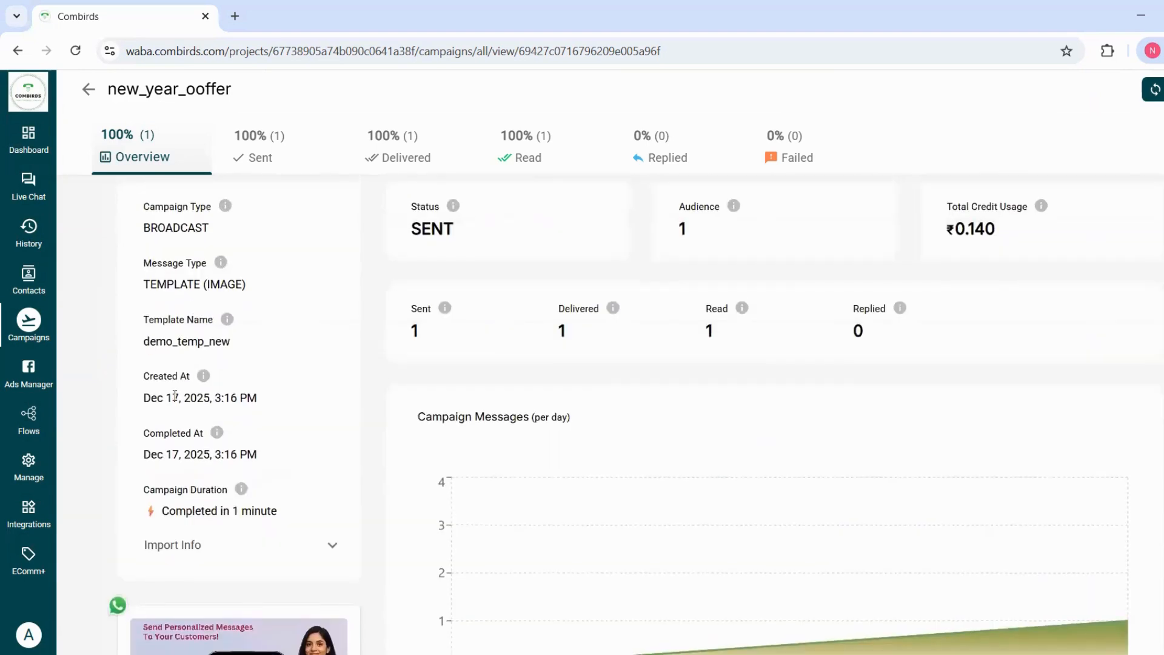
{"action": "left_click_drag", "start_coordinate": [165, 420], "coordinate": [252, 415]}
{"action": "left_click_drag", "start_coordinate": [203, 453], "coordinate": [269, 476]}
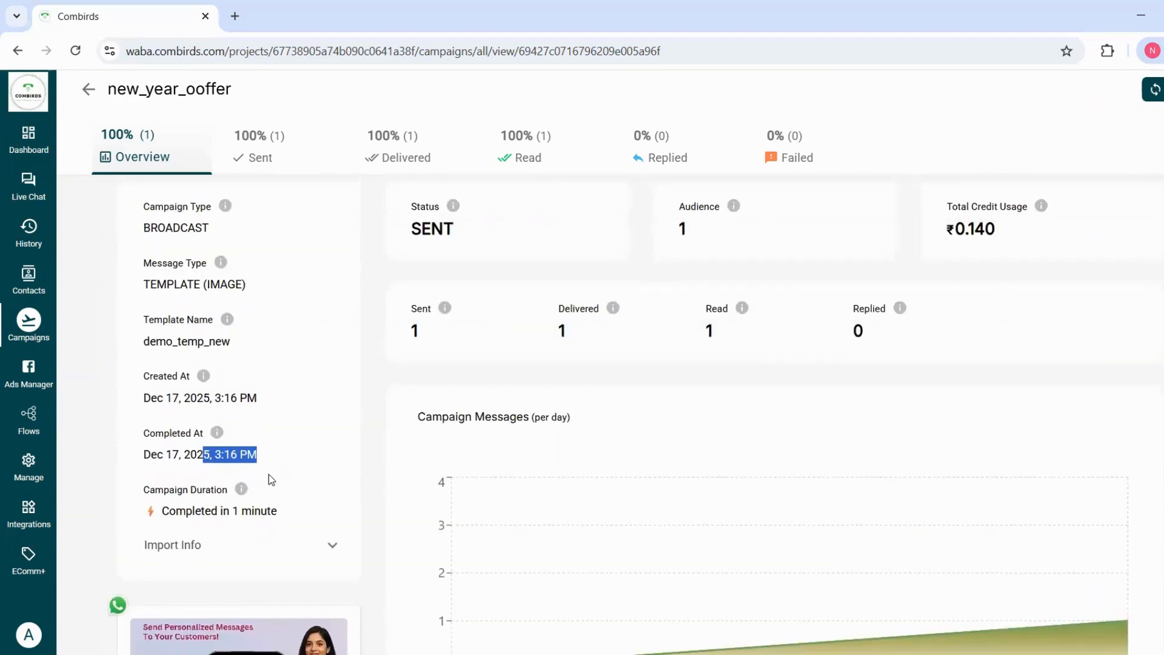
{"action": "triple_click", "coordinate": [210, 520]}
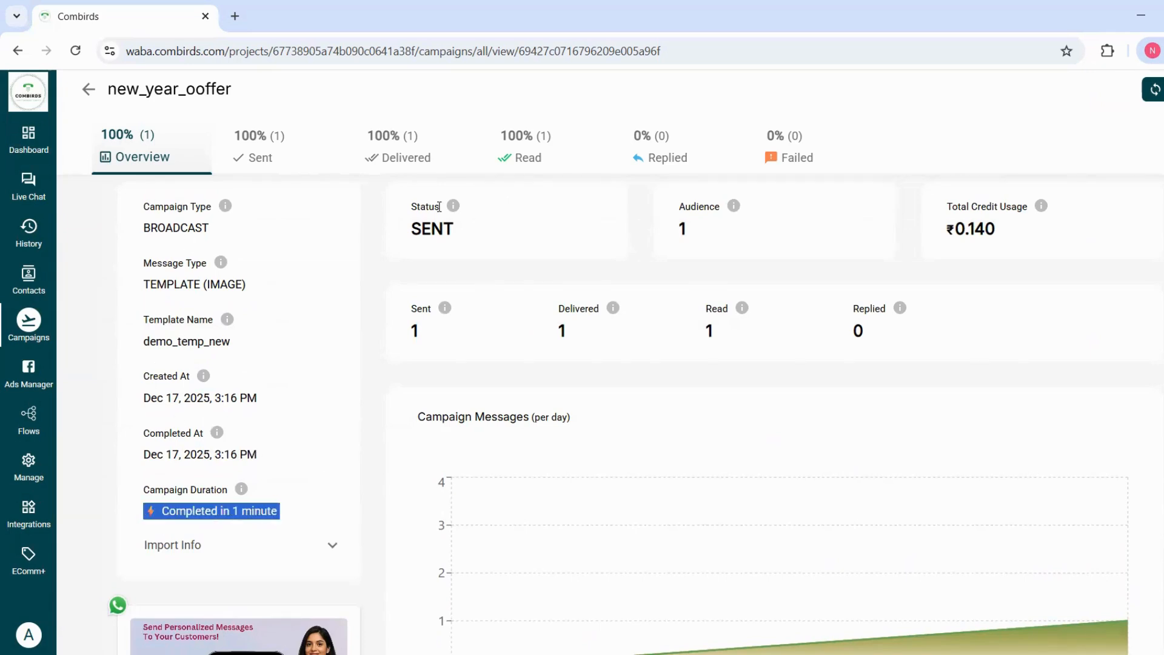
{"action": "triple_click", "coordinate": [726, 231]}
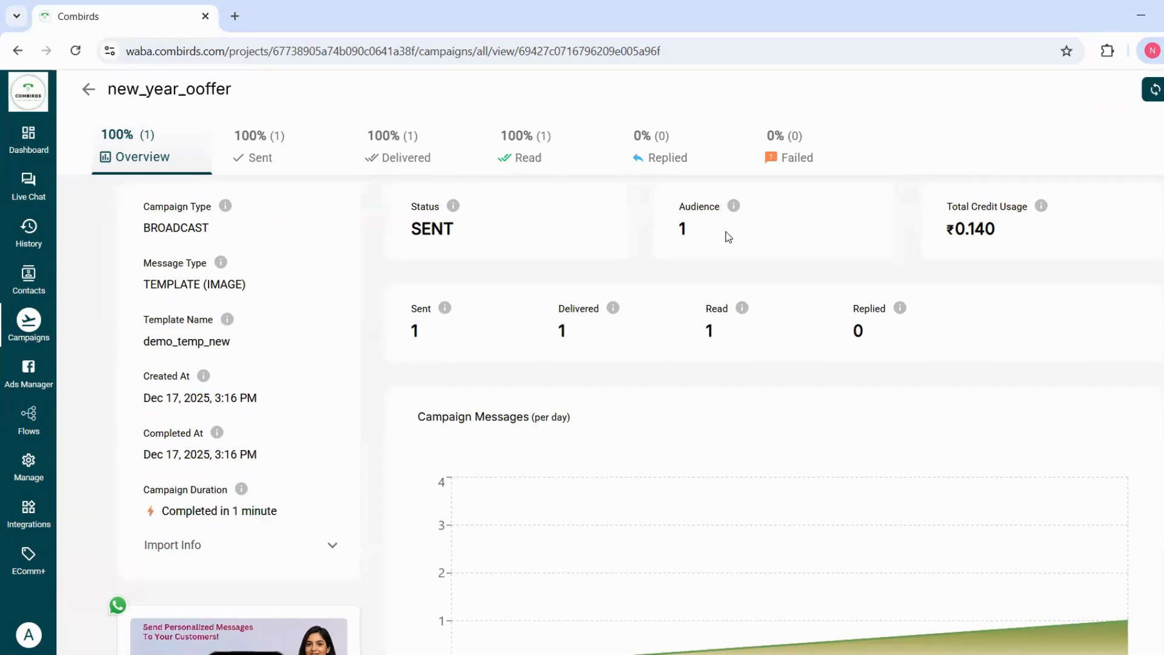
{"action": "left_click", "coordinate": [965, 234]}
{"action": "triple_click", "coordinate": [965, 234]}
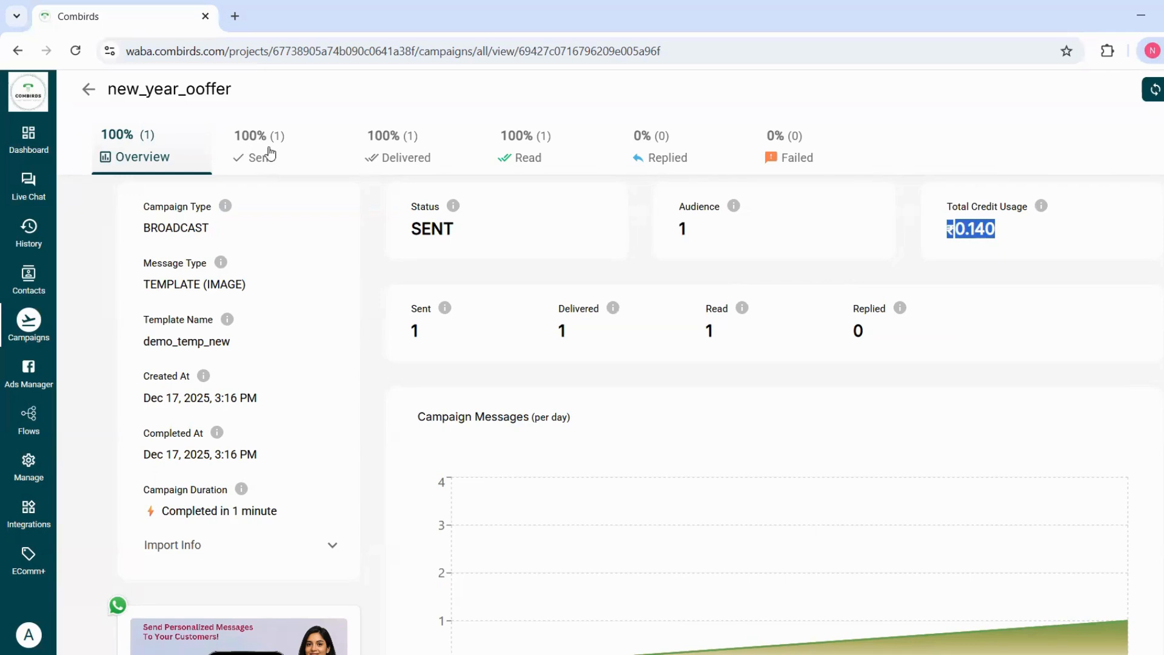
Step: Examine the Sent report of the campaign, including its per-day chart, and select its whole audience
{"action": "left_click", "coordinate": [265, 151]}
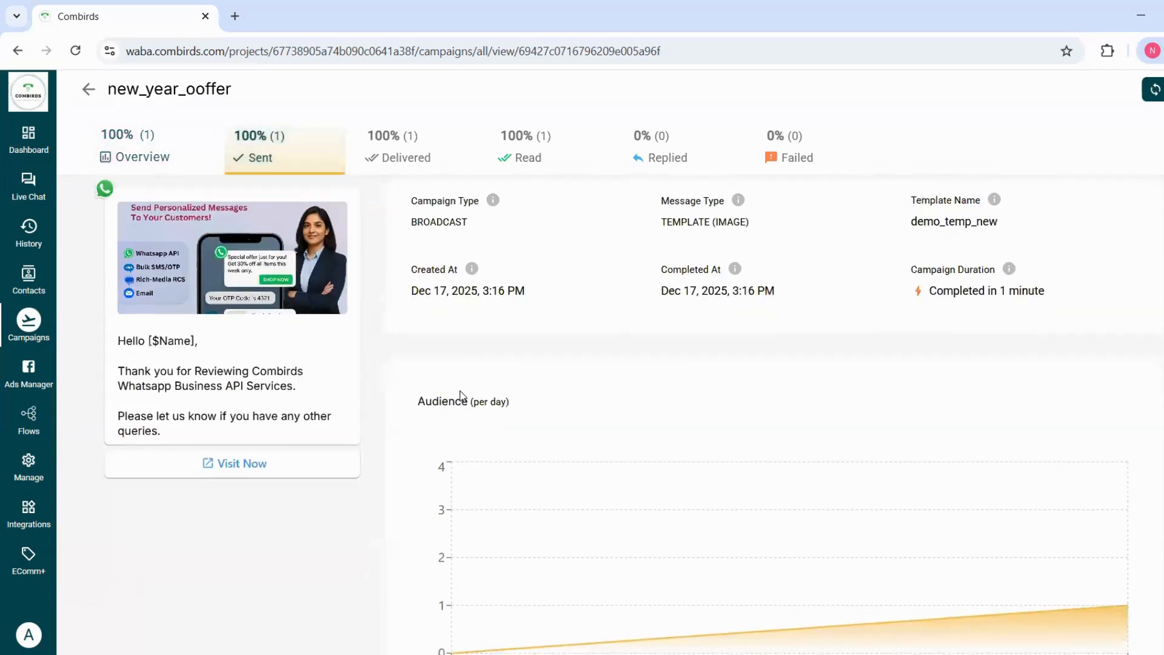
{"action": "scroll", "coordinate": [461, 394], "scroll_direction": "down", "scroll_amount": 6}
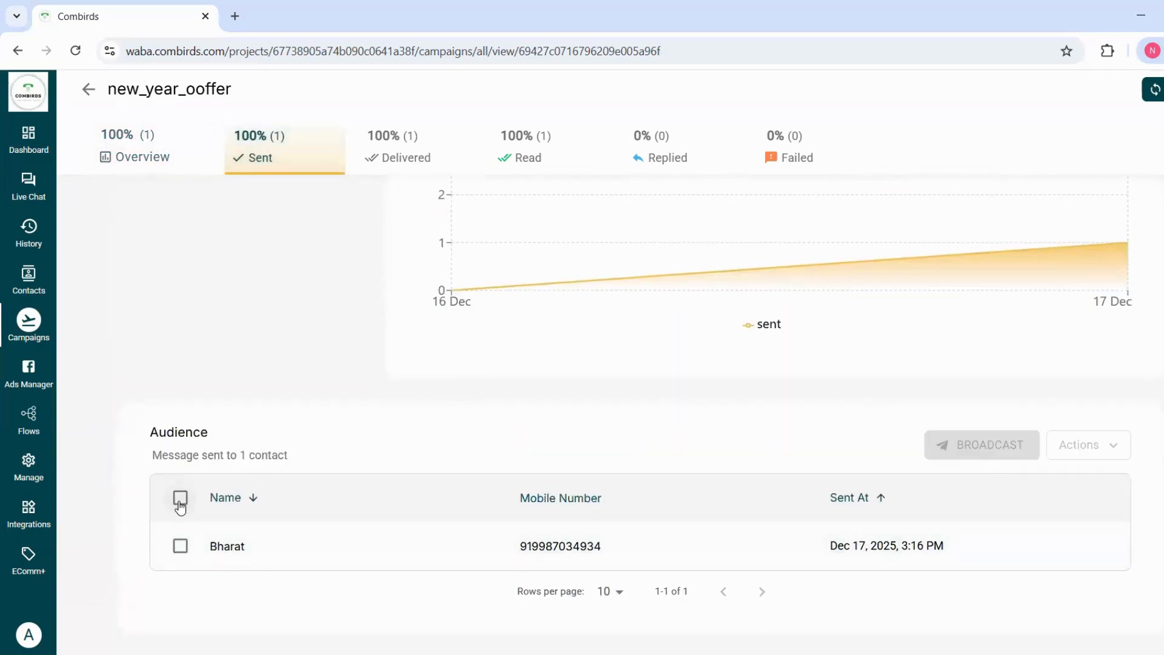
{"action": "left_click", "coordinate": [180, 501]}
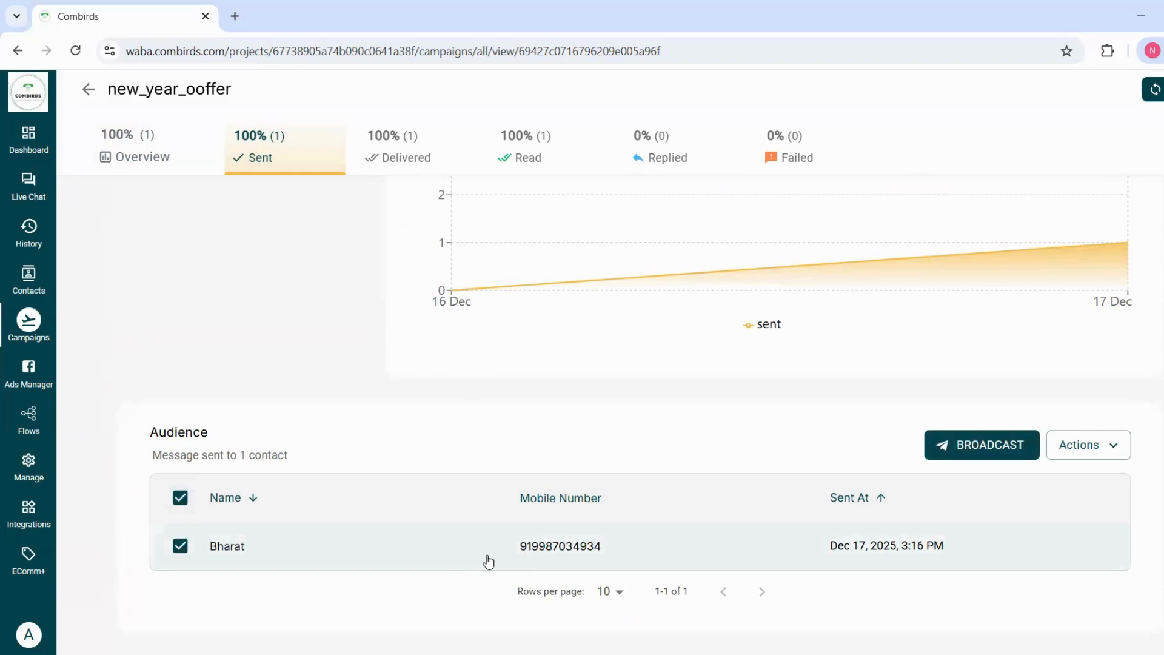
{"action": "scroll", "coordinate": [598, 558], "scroll_direction": "up", "scroll_amount": 5}
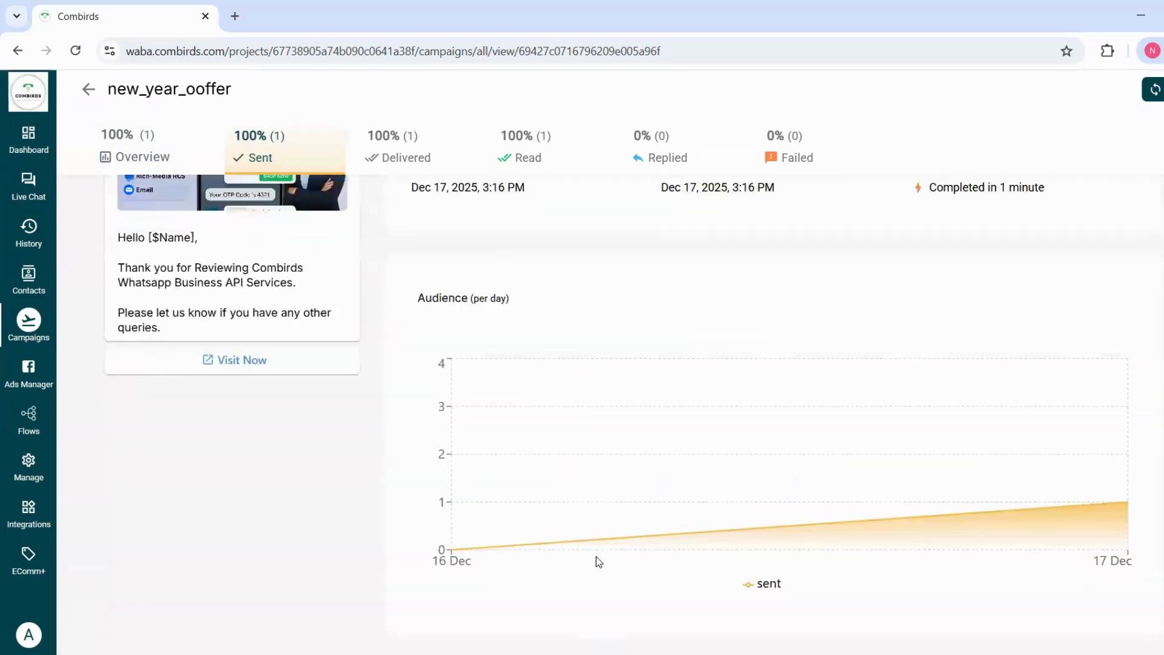
Step: Open the Delivered report, filter its audience by both Has Read and Not Read, and select all listed contacts
{"action": "left_click", "coordinate": [416, 143]}
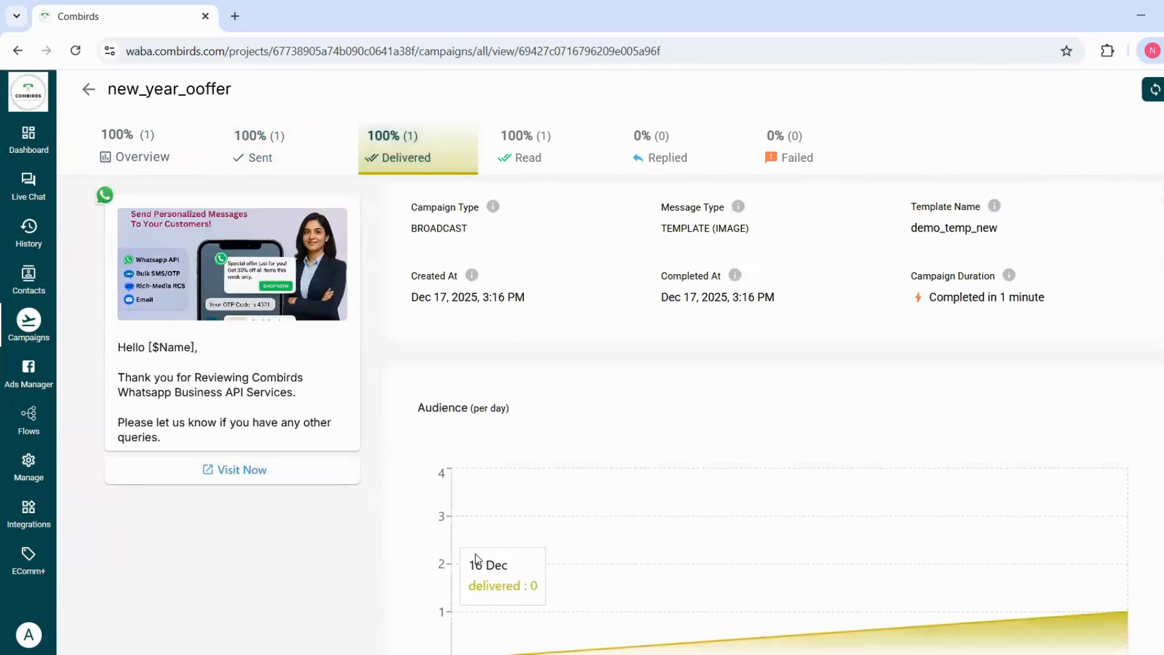
{"action": "scroll", "coordinate": [476, 556], "scroll_direction": "down", "scroll_amount": 5}
{"action": "scroll", "coordinate": [477, 558], "scroll_direction": "down", "scroll_amount": 1}
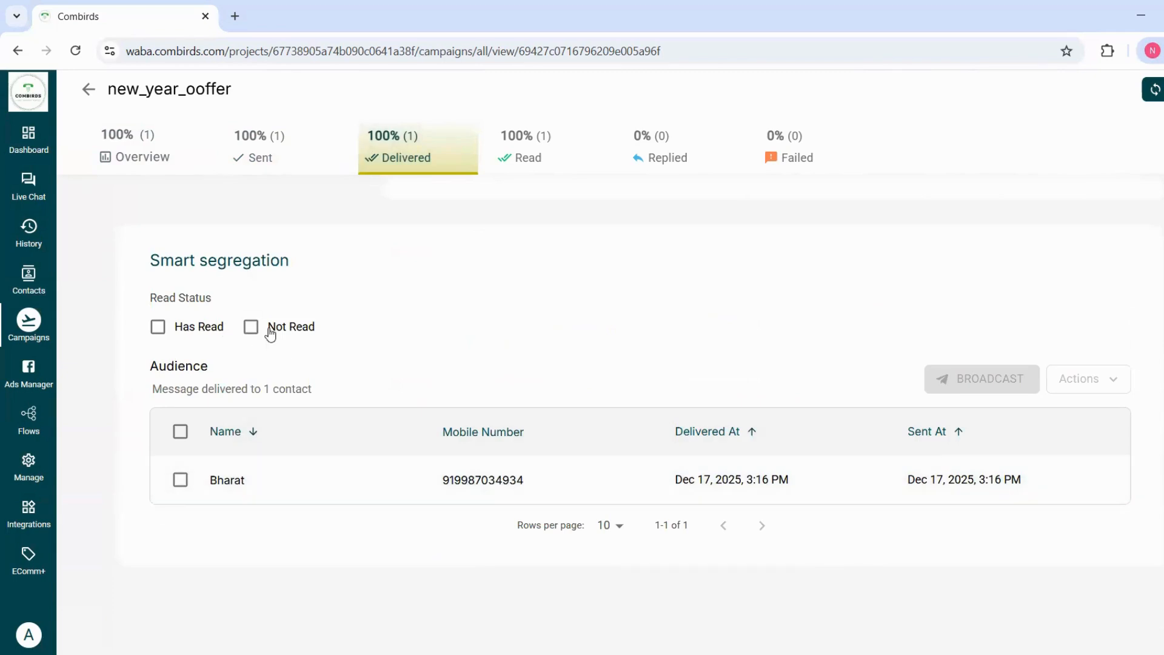
{"action": "left_click", "coordinate": [157, 328]}
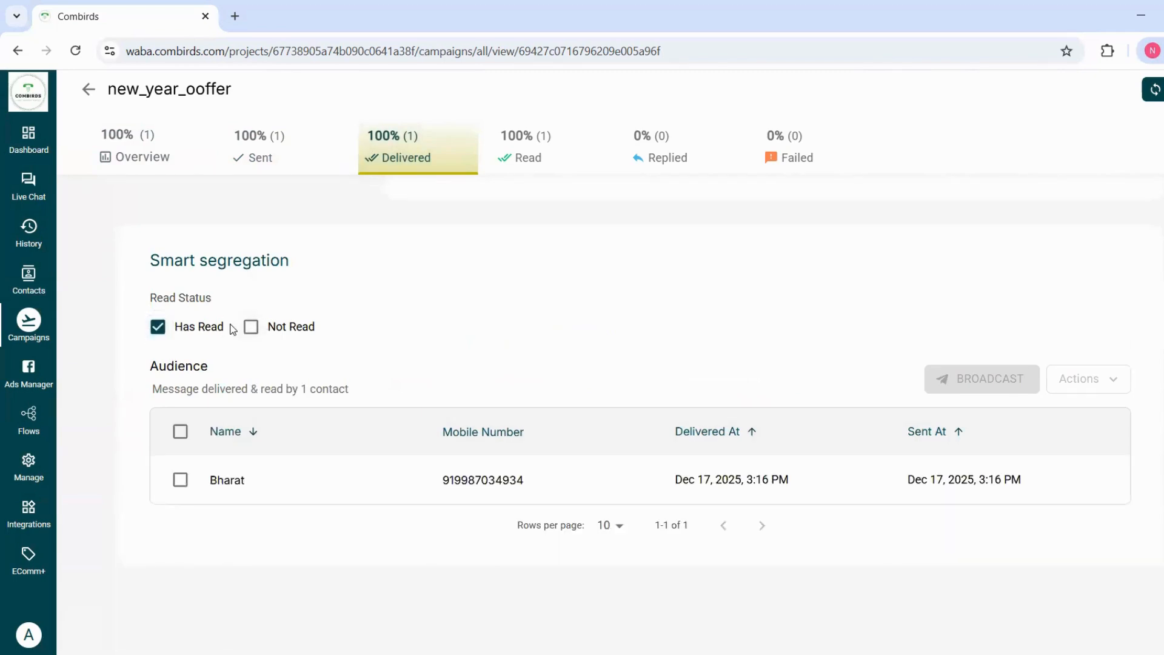
{"action": "left_click", "coordinate": [251, 327]}
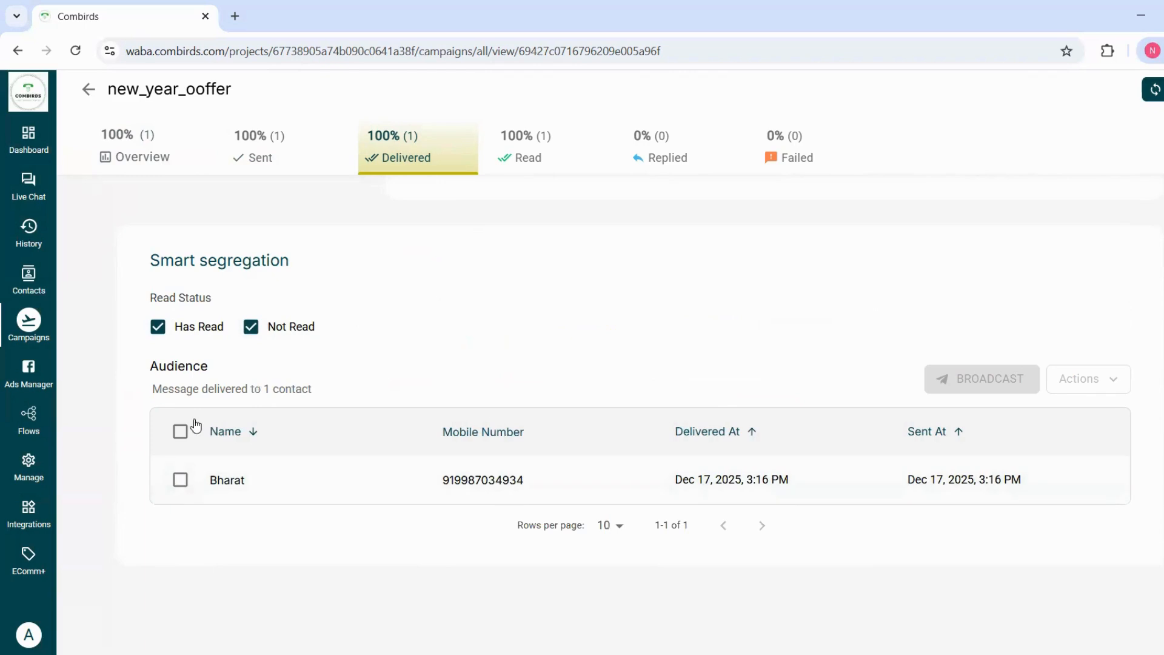
{"action": "left_click", "coordinate": [180, 430]}
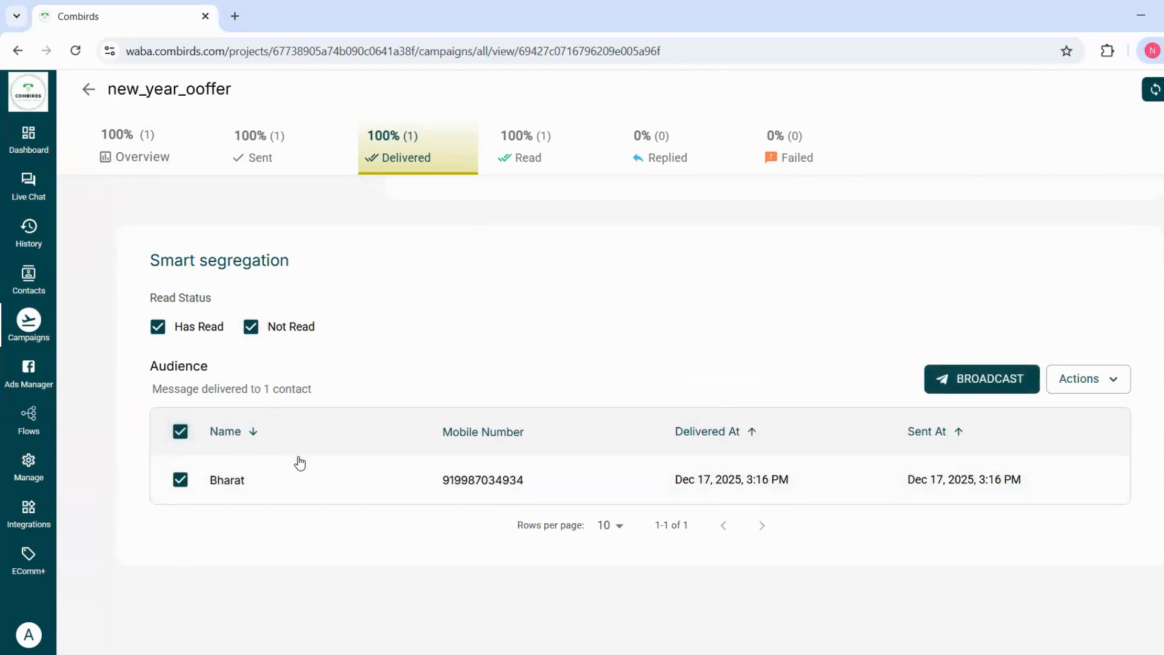
Step: Start a broadcast to the selected delivered audience, choose a template, review the campaign form, and close it without sending
{"action": "left_click", "coordinate": [1017, 379]}
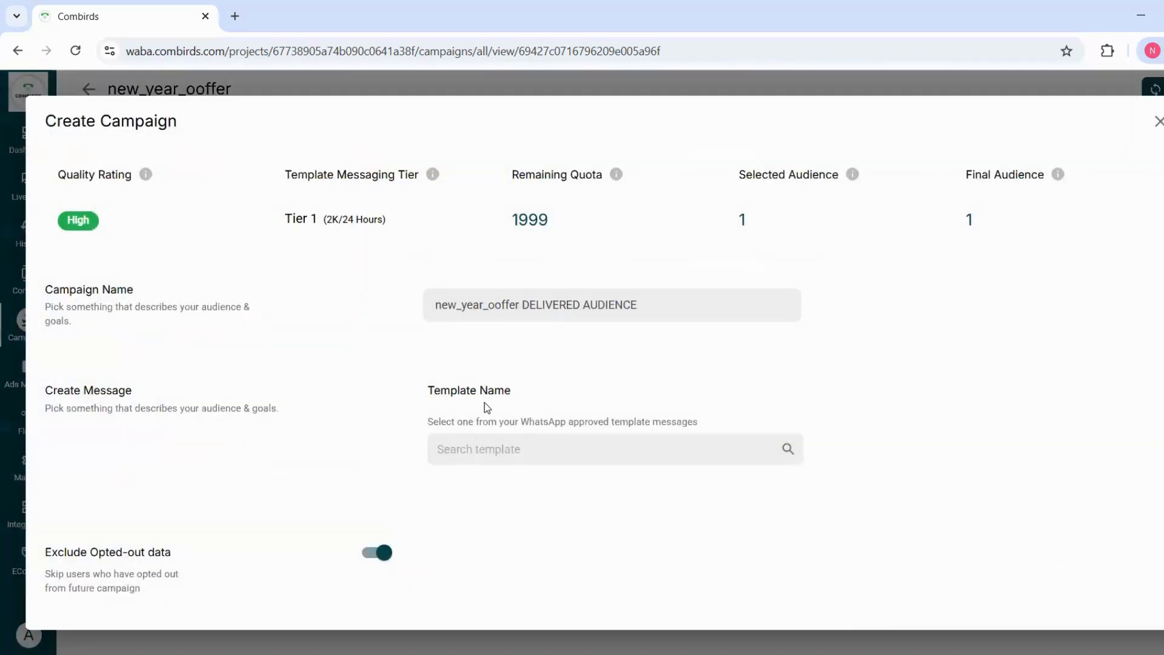
{"action": "left_click", "coordinate": [511, 447]}
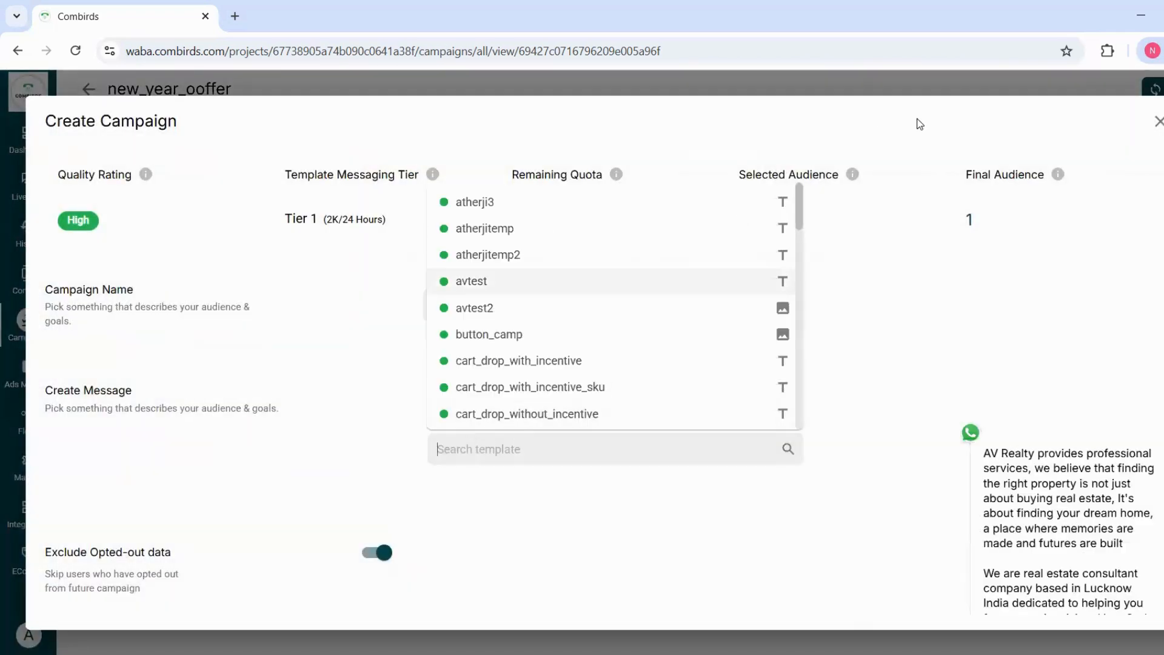
{"action": "left_click", "coordinate": [696, 357]}
{"action": "scroll", "coordinate": [672, 481], "scroll_direction": "down", "scroll_amount": 8}
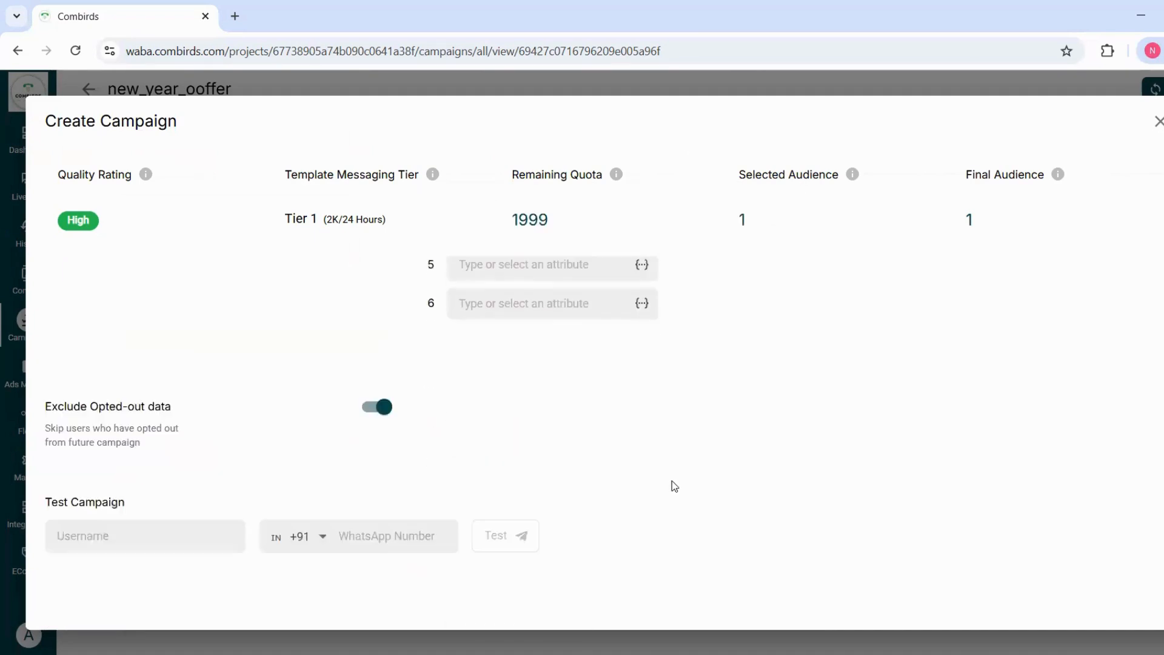
{"action": "scroll", "coordinate": [594, 527], "scroll_direction": "down", "scroll_amount": 3}
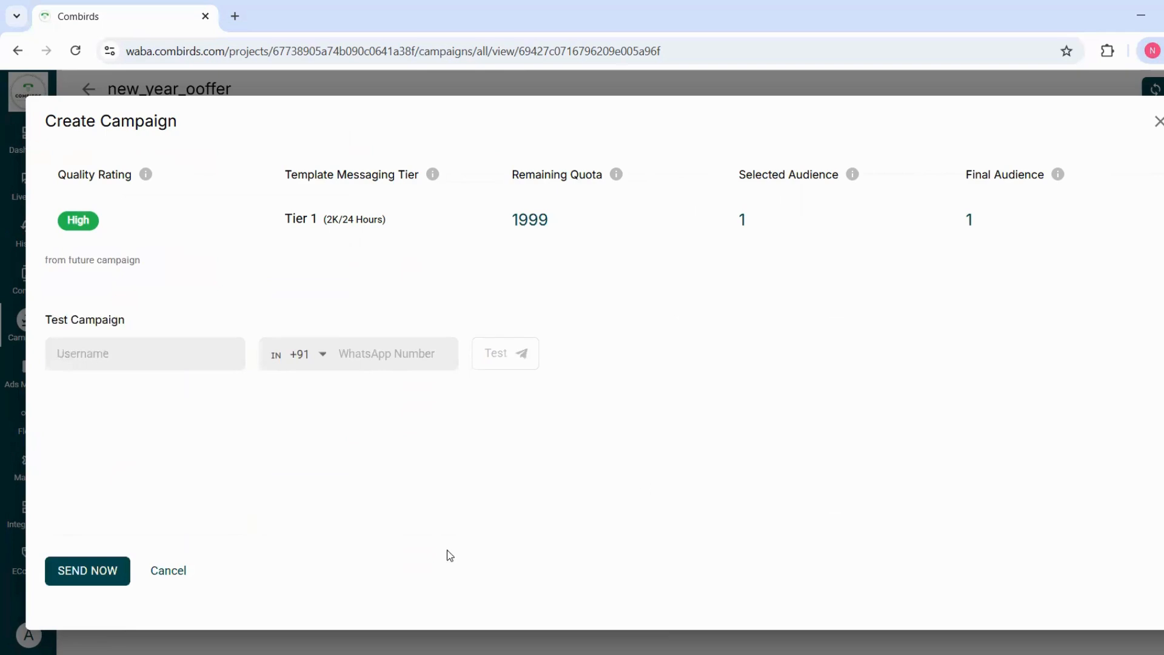
{"action": "left_click", "coordinate": [1157, 122]}
{"action": "scroll", "coordinate": [593, 380], "scroll_direction": "up", "scroll_amount": 8}
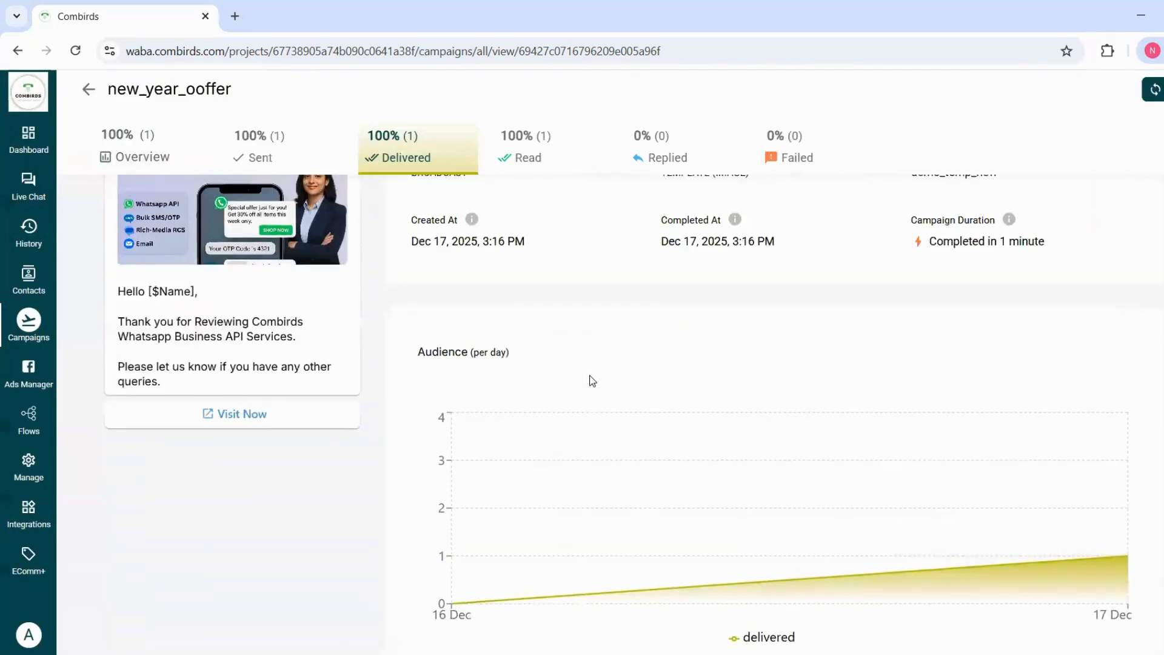
Step: Examine the Read report, including its chart, the clicked and replied segregation options, and the audience table
{"action": "left_click", "coordinate": [528, 164]}
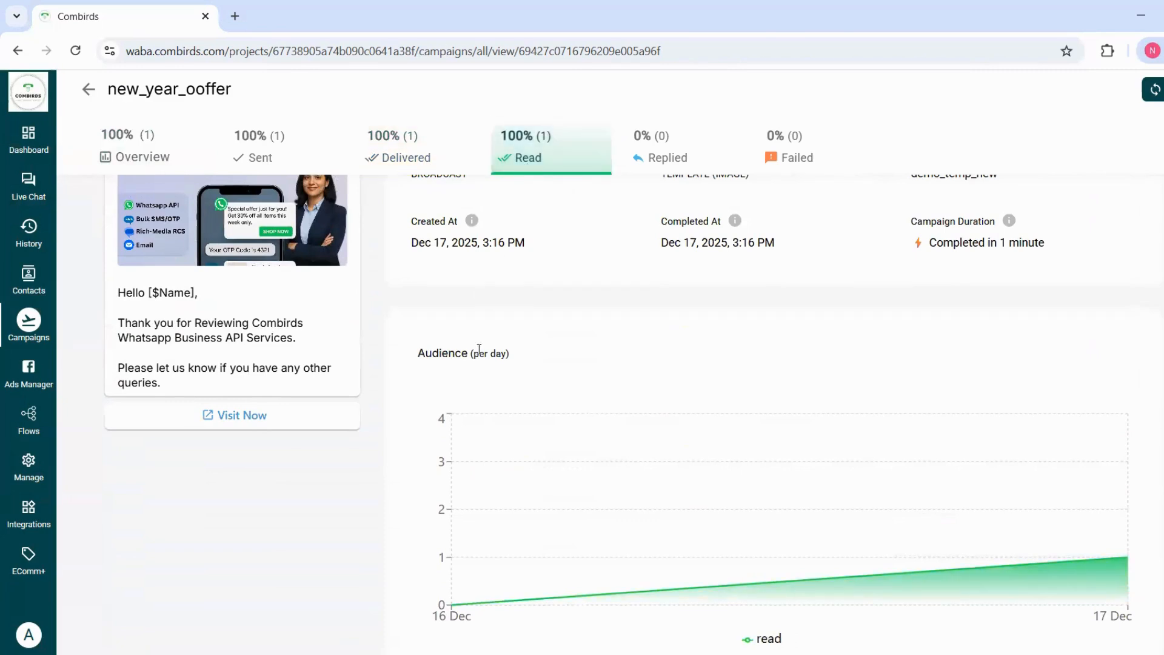
{"action": "scroll", "coordinate": [479, 350], "scroll_direction": "down", "scroll_amount": 6}
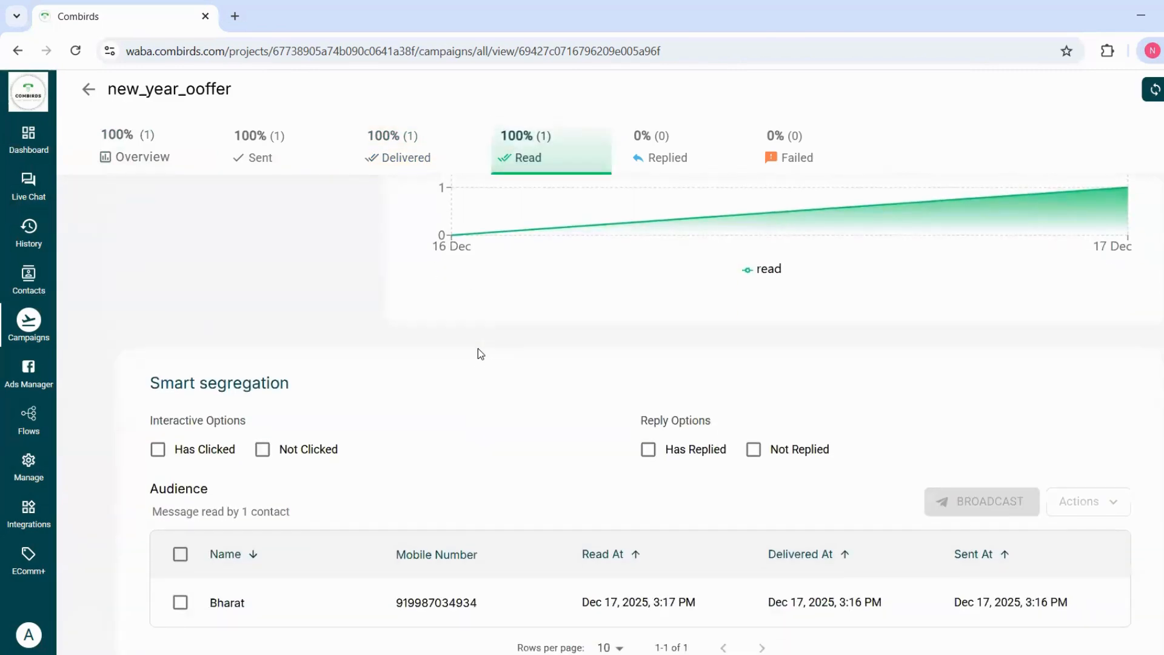
{"action": "scroll", "coordinate": [480, 354], "scroll_direction": "down", "scroll_amount": 2}
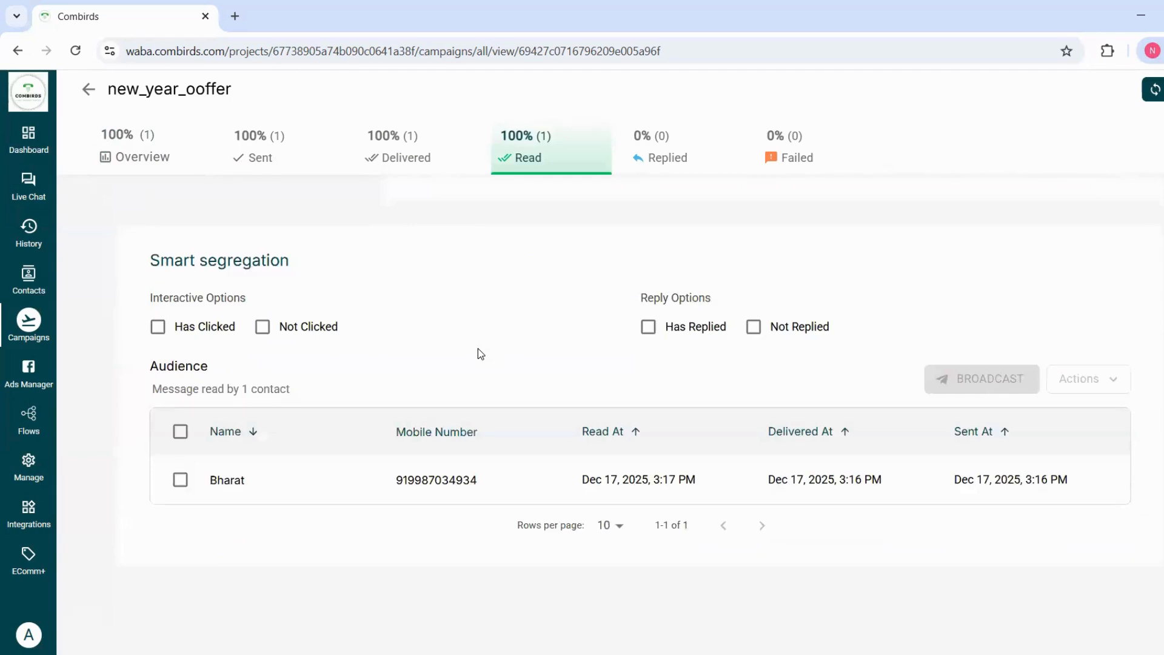
Step: Examine the Replied report, clear its 24 Hours reply filter, and open the Failed report
{"action": "left_click", "coordinate": [660, 155]}
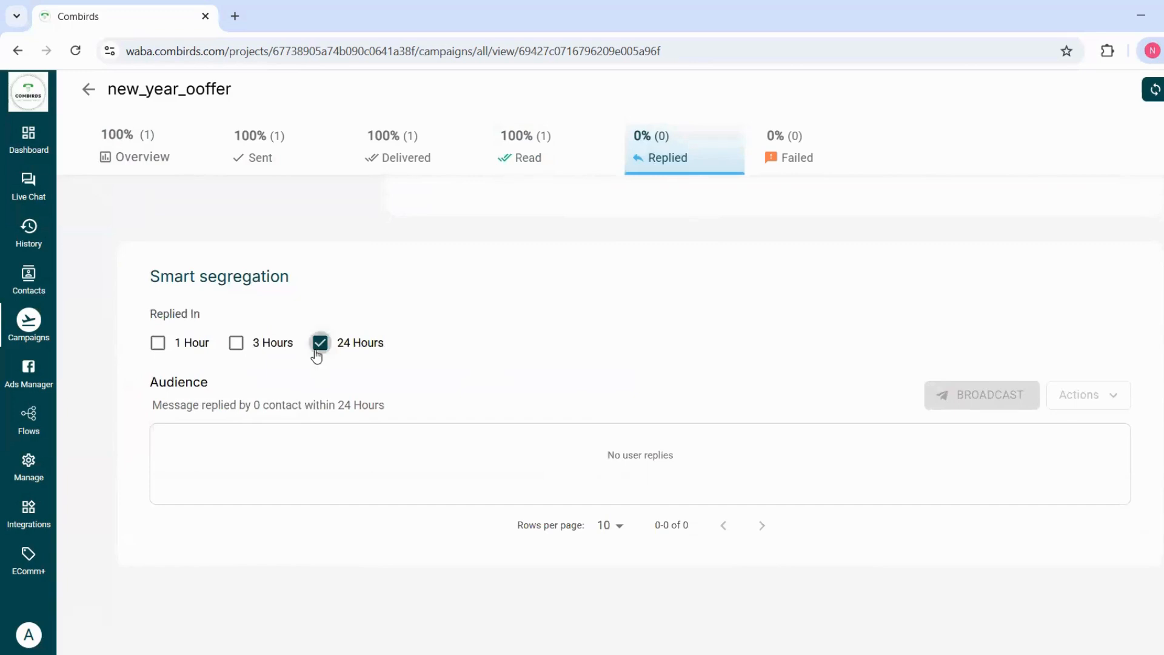
{"action": "left_click", "coordinate": [319, 348]}
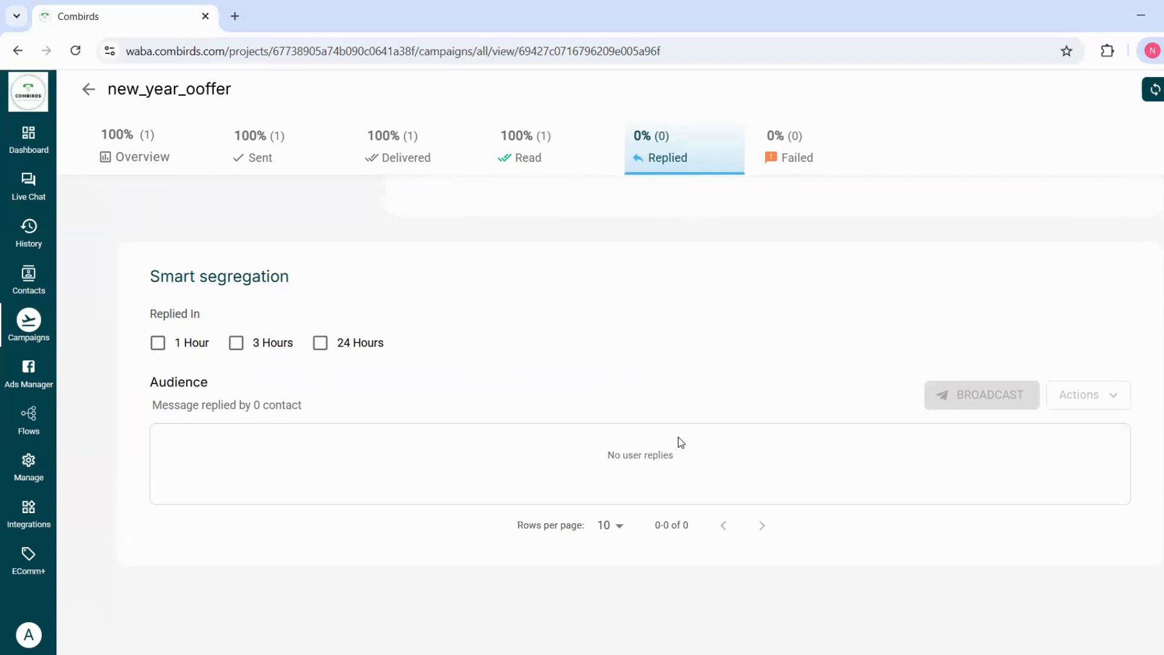
{"action": "left_click", "coordinate": [800, 157]}
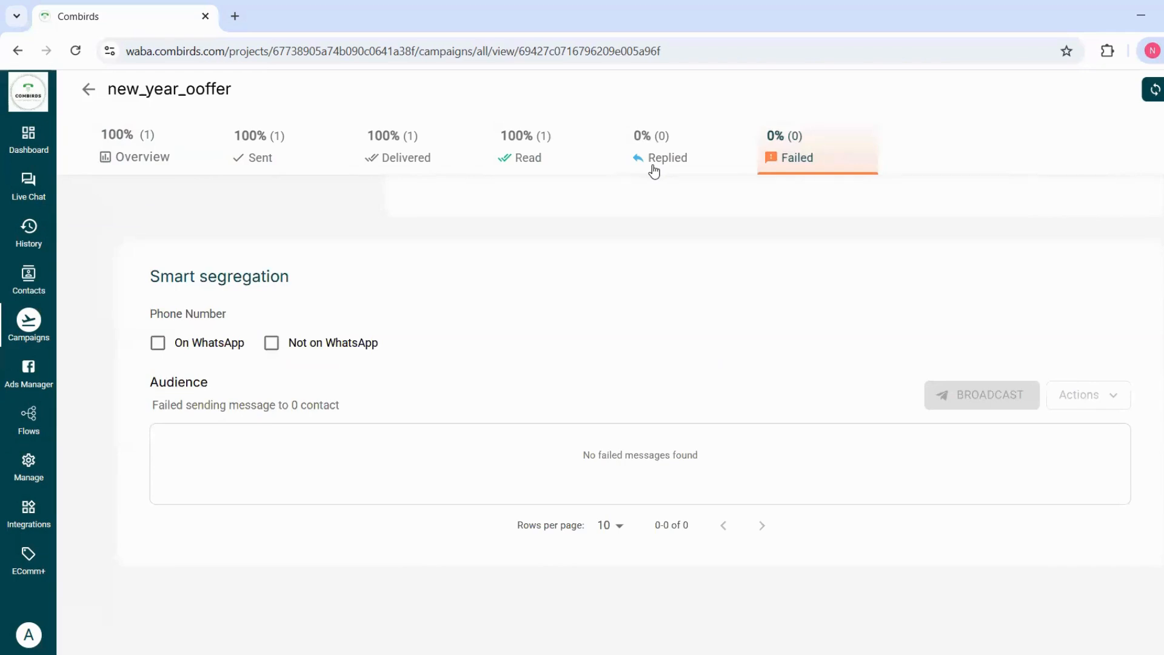
Step: Leave the campaign report and view the requesting conversations in Live Chat
{"action": "left_click", "coordinate": [37, 323]}
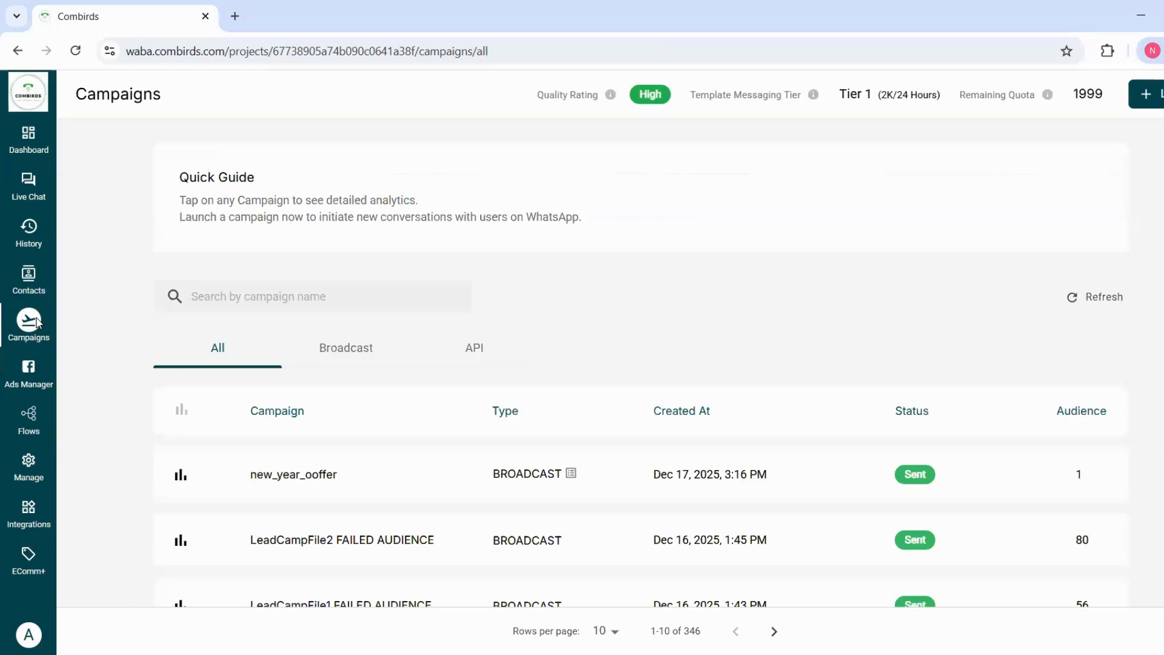
{"action": "left_click", "coordinate": [27, 182]}
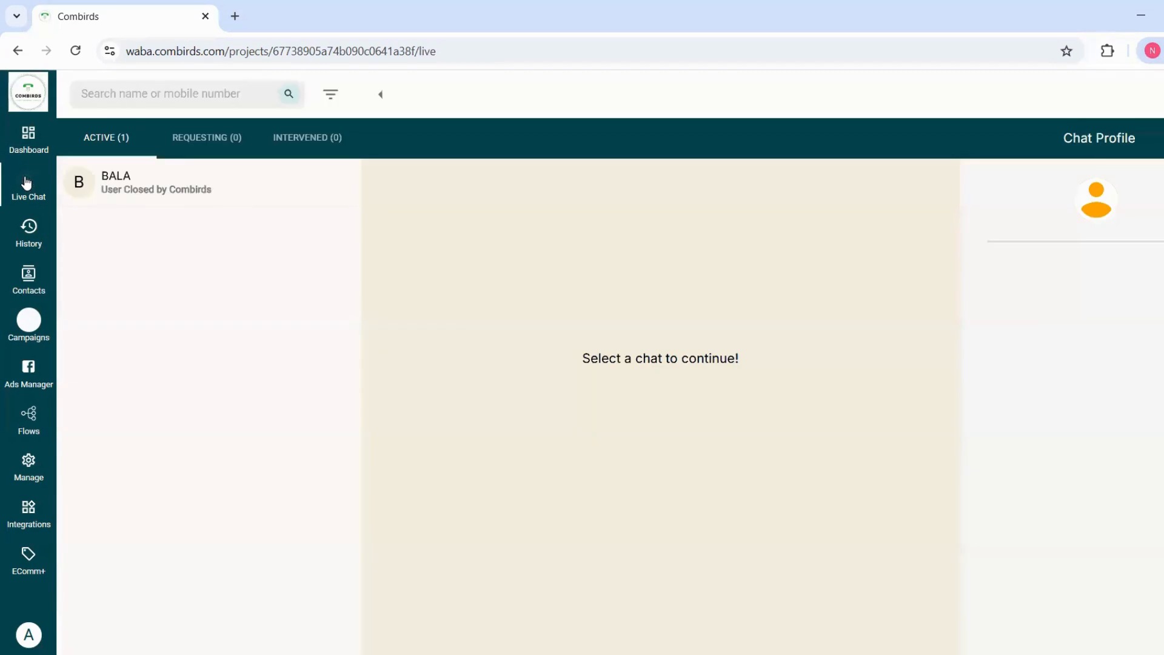
{"action": "left_click", "coordinate": [181, 137]}
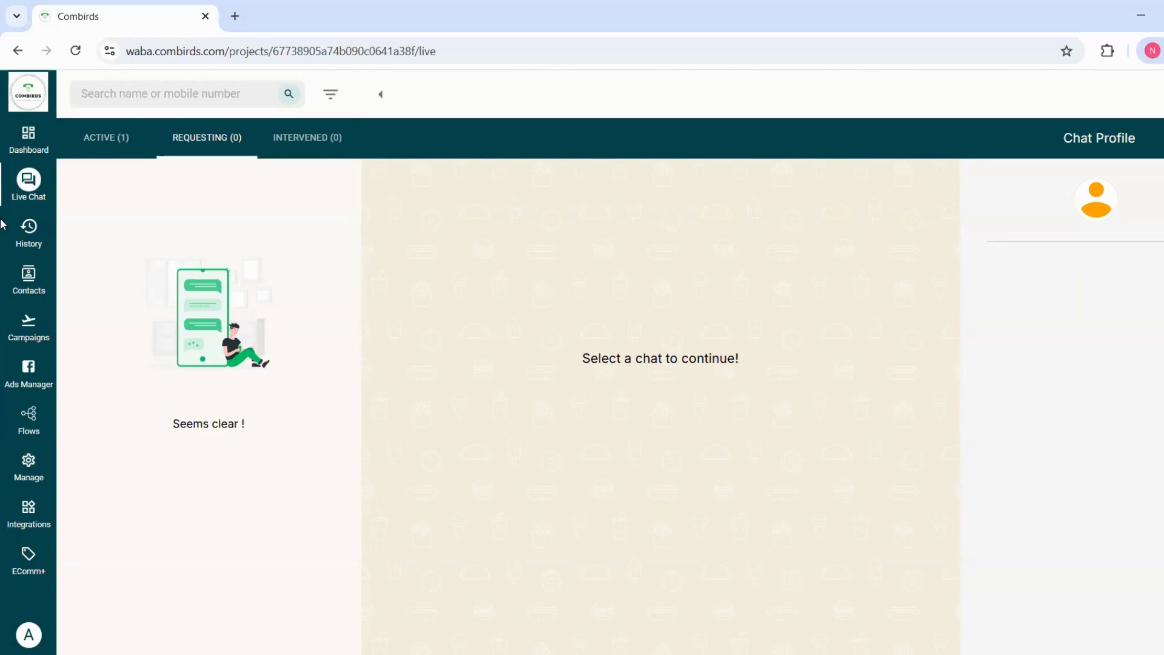
Step: Open the chat history and apply a filter using the Tags attribute
{"action": "left_click", "coordinate": [10, 236]}
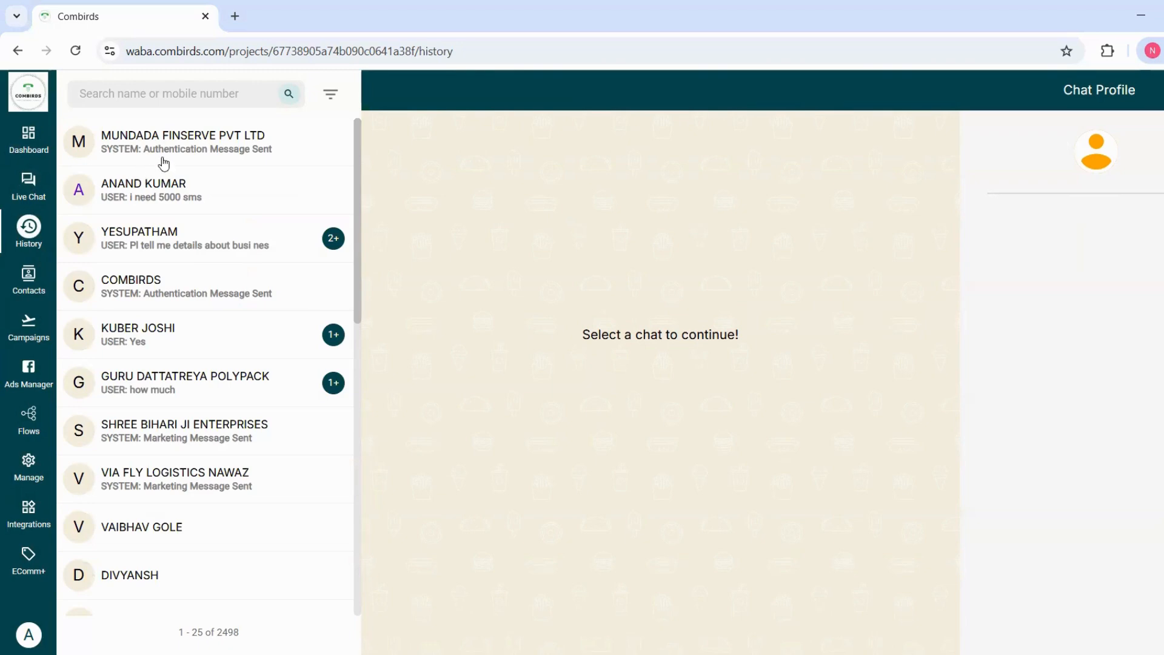
{"action": "left_click", "coordinate": [344, 98]}
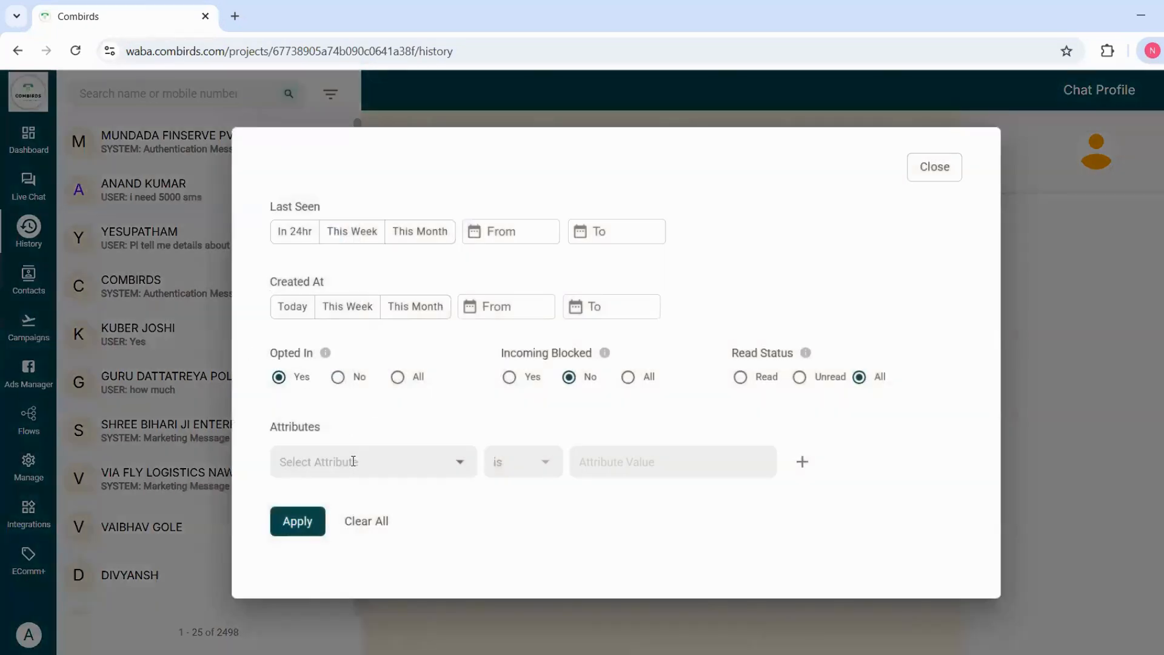
{"action": "left_click", "coordinate": [358, 462]}
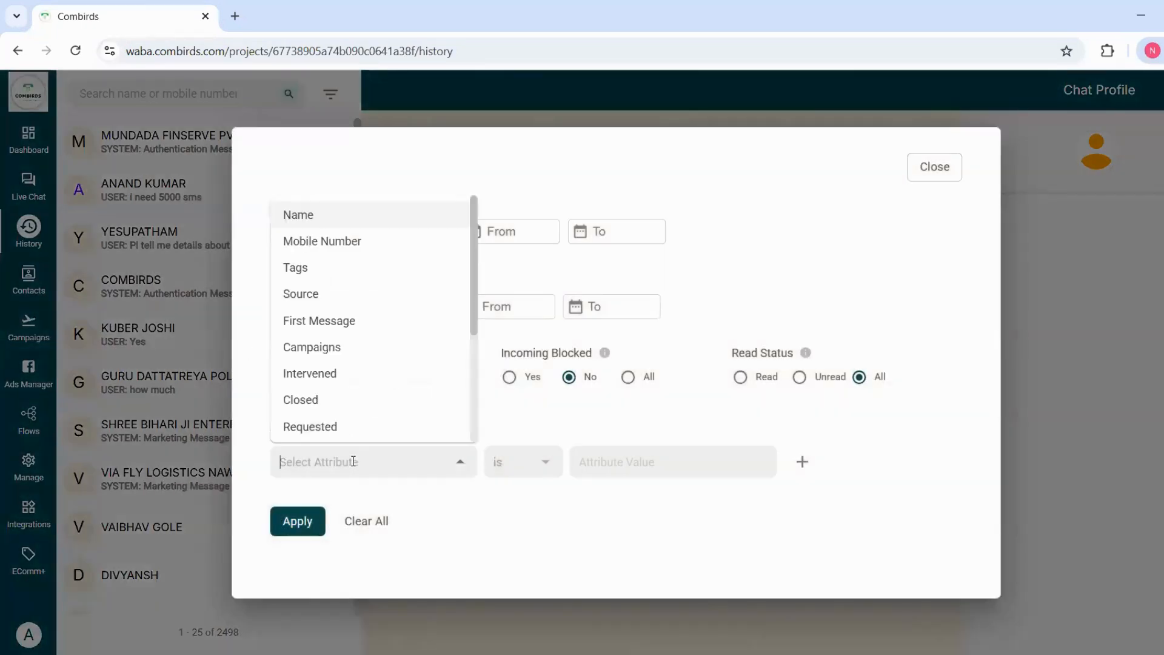
{"action": "left_click", "coordinate": [376, 268]}
{"action": "left_click", "coordinate": [298, 523]}
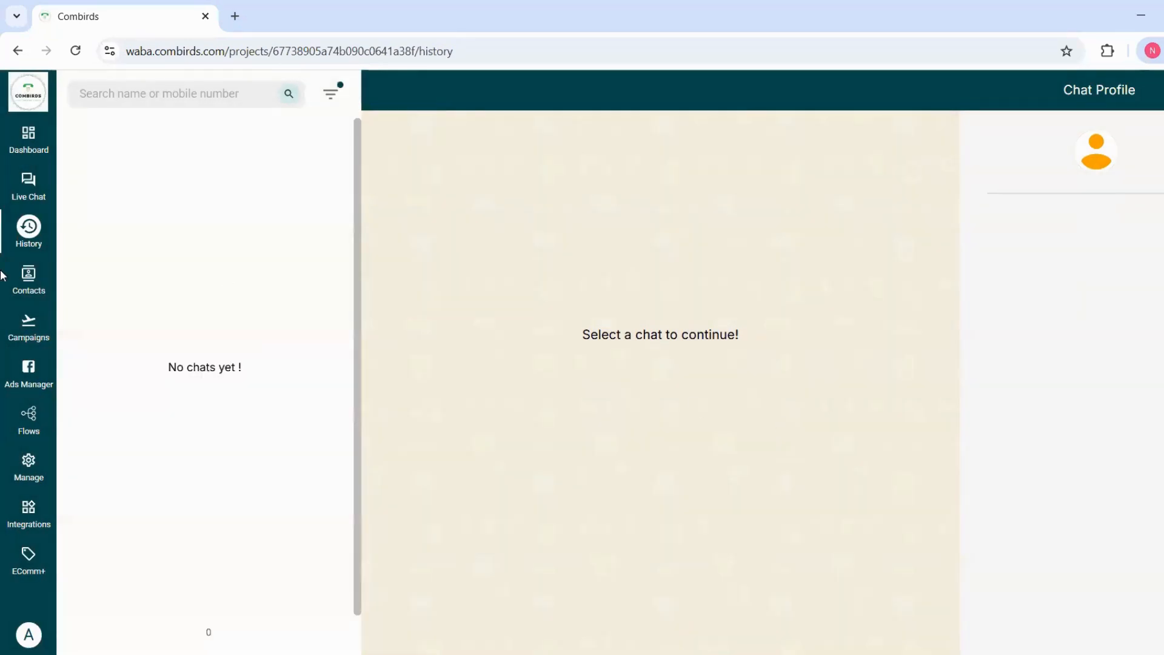
Step: Open the contacts list, look through its entries, and select all contacts
{"action": "left_click", "coordinate": [20, 279]}
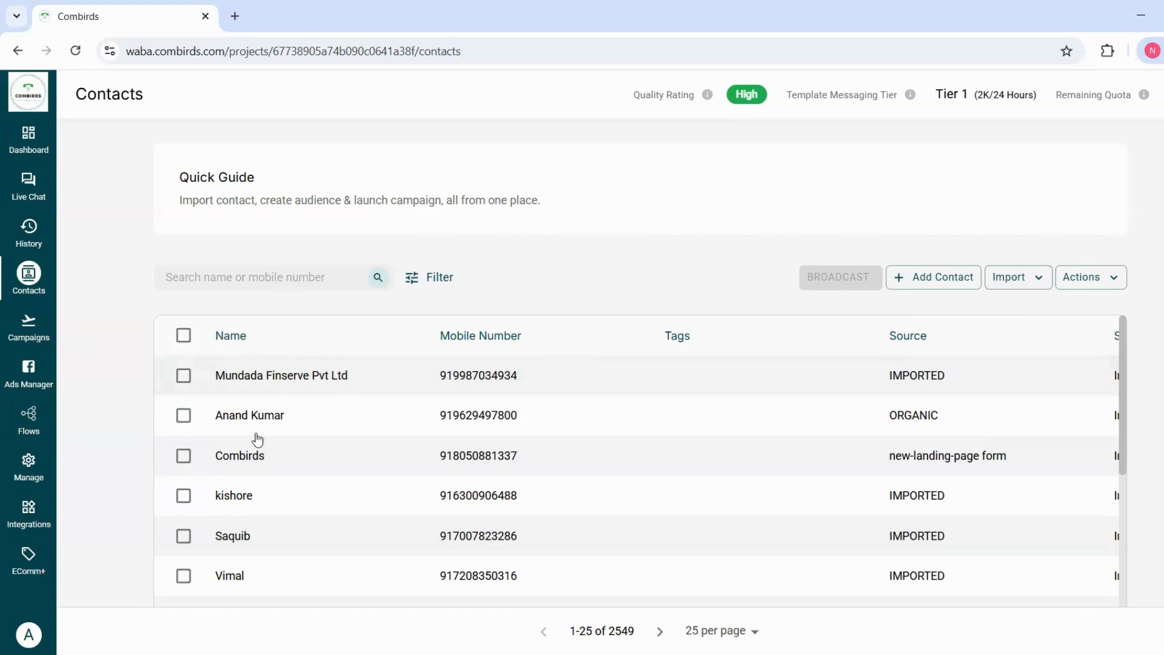
{"action": "scroll", "coordinate": [257, 438], "scroll_direction": "down", "scroll_amount": 10}
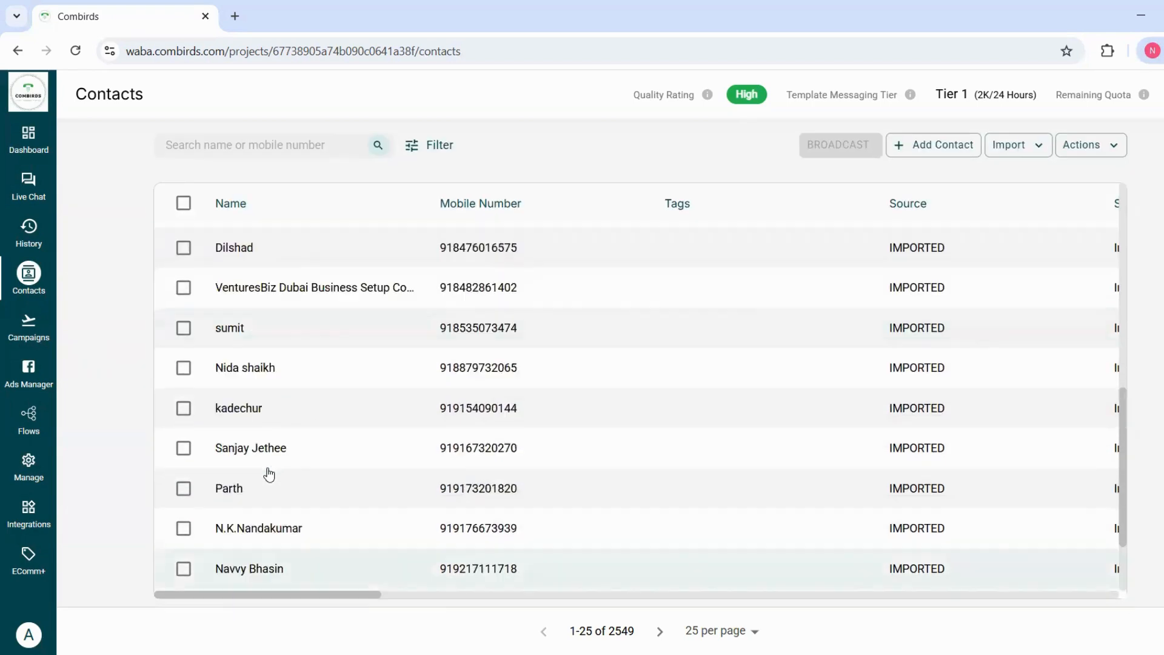
{"action": "scroll", "coordinate": [269, 474], "scroll_direction": "up", "scroll_amount": 10}
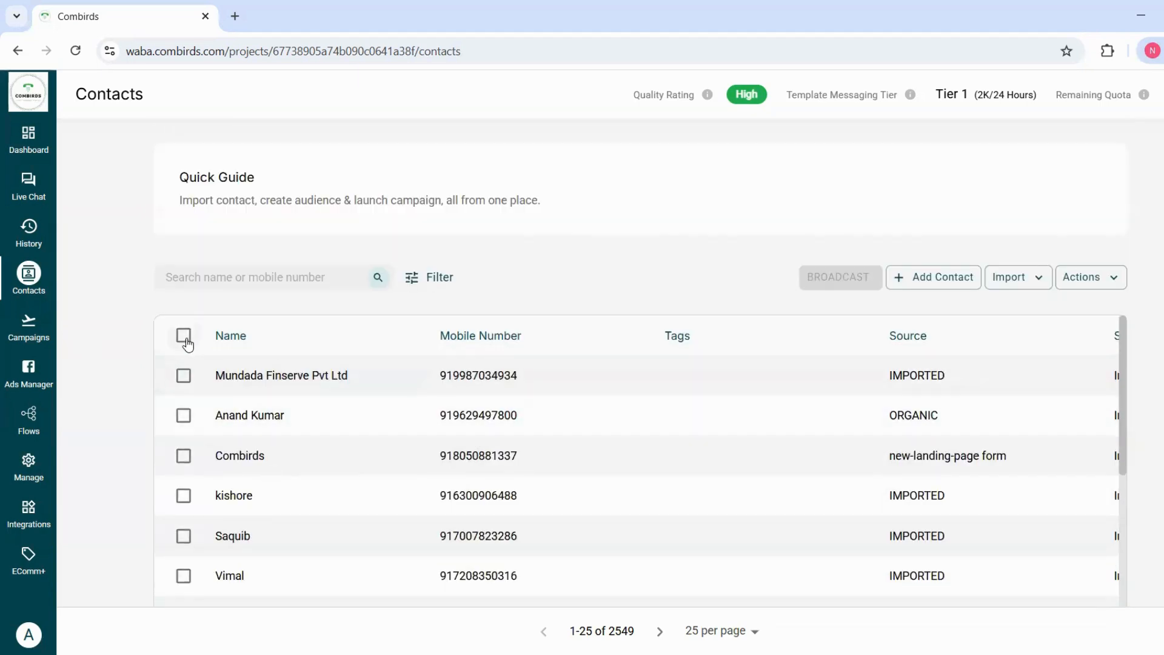
{"action": "left_click", "coordinate": [183, 336]}
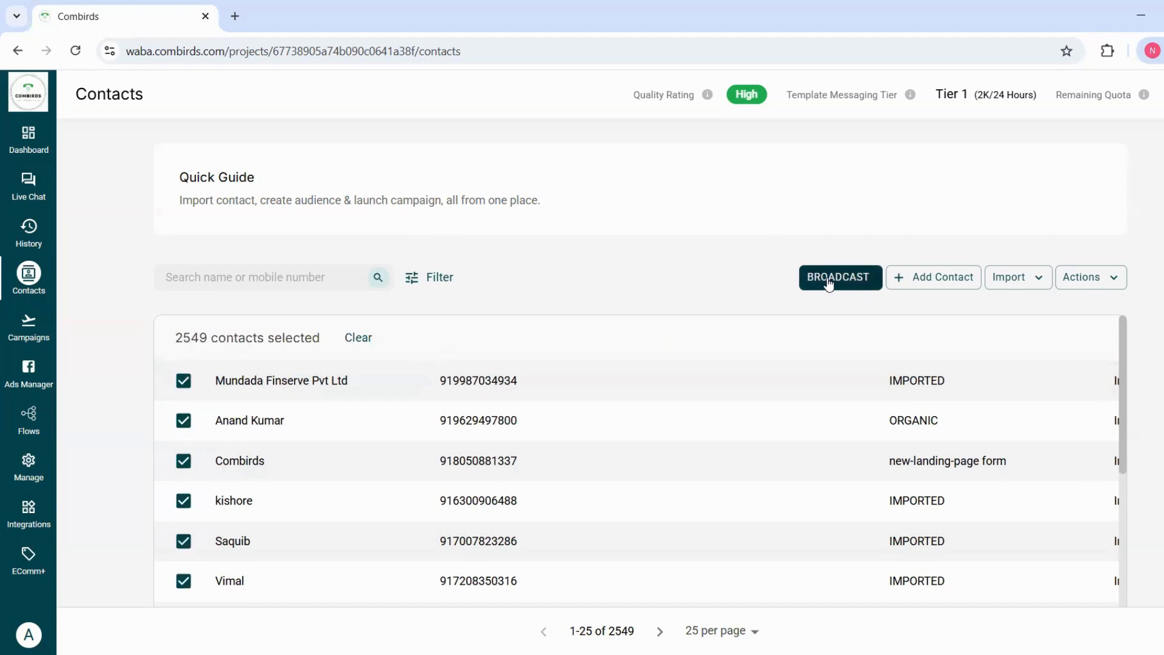
Step: Examine the contact filter options and the available contact actions without applying any, and return to the campaigns list
{"action": "left_click", "coordinate": [428, 277]}
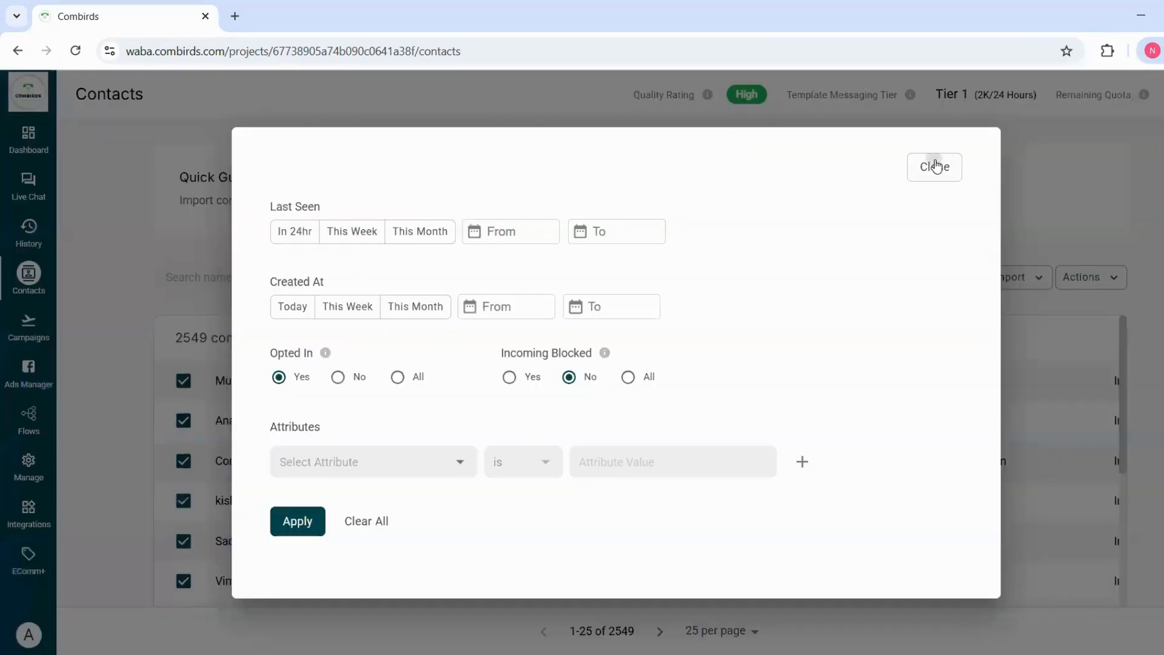
{"action": "left_click", "coordinate": [935, 167]}
{"action": "left_click", "coordinate": [1103, 277]}
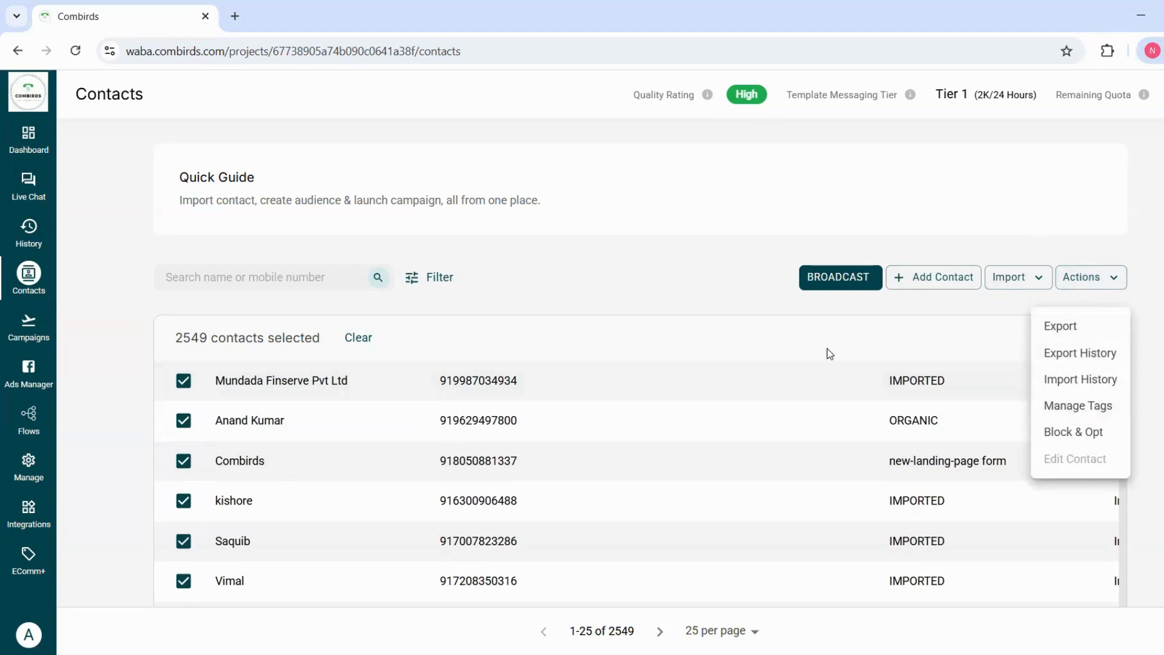
{"action": "left_click", "coordinate": [613, 249]}
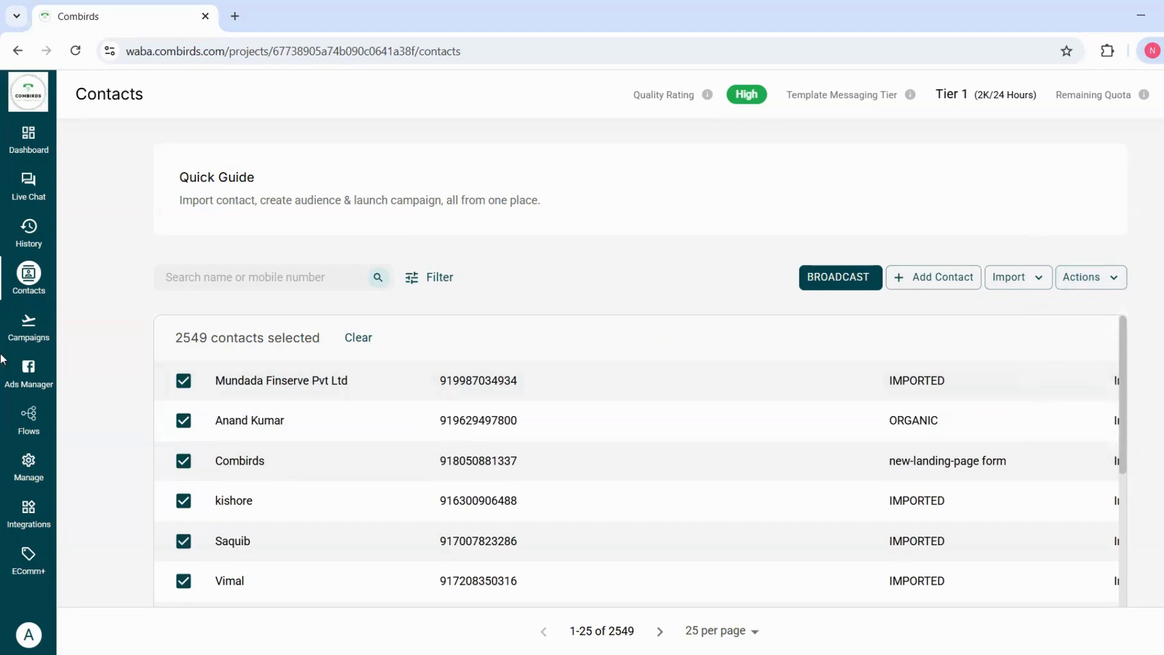
{"action": "left_click", "coordinate": [26, 338]}
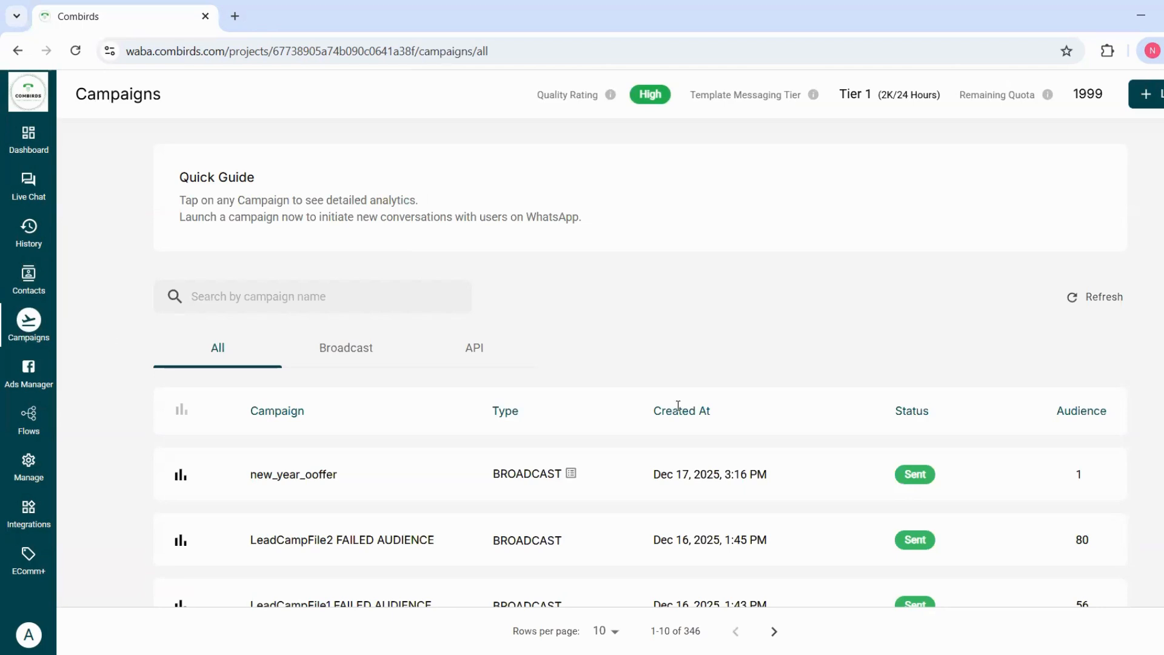
Step: Start a new API campaign and select new_cb as its approved template
{"action": "left_click", "coordinate": [1151, 103]}
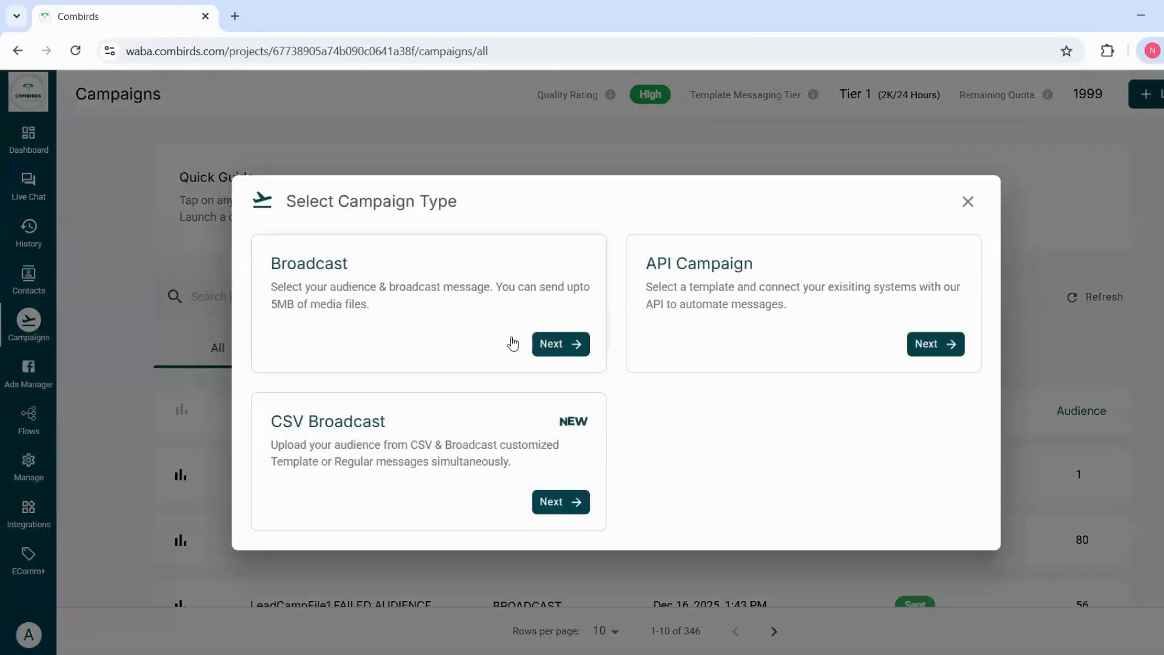
{"action": "left_click", "coordinate": [845, 333]}
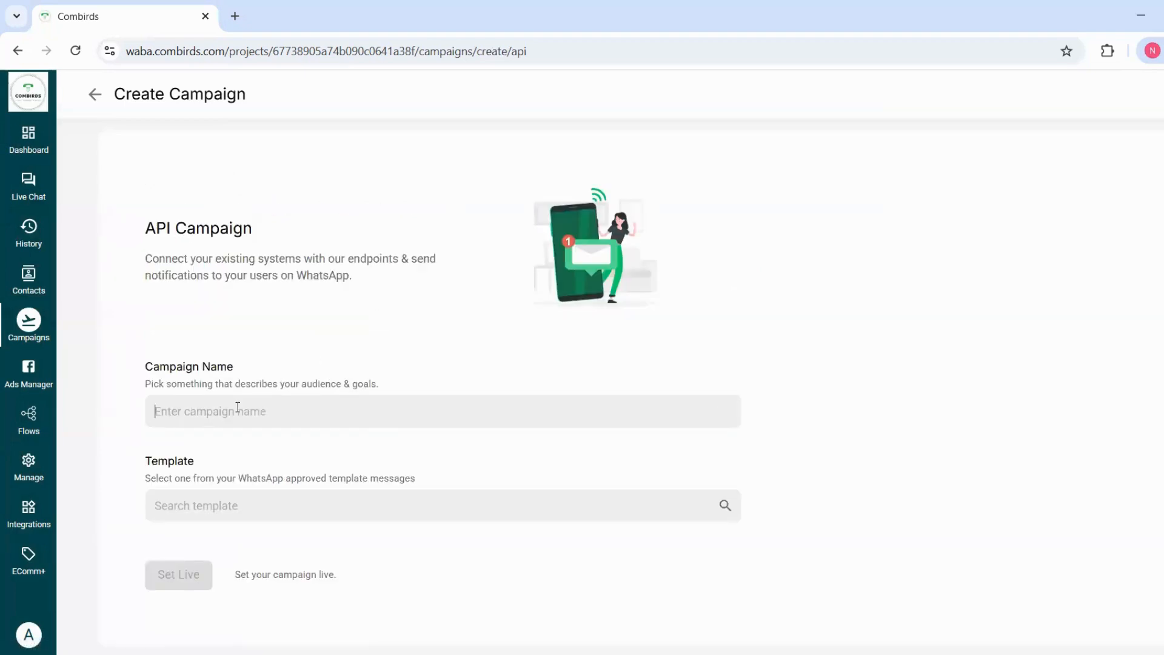
{"action": "left_click", "coordinate": [238, 410]}
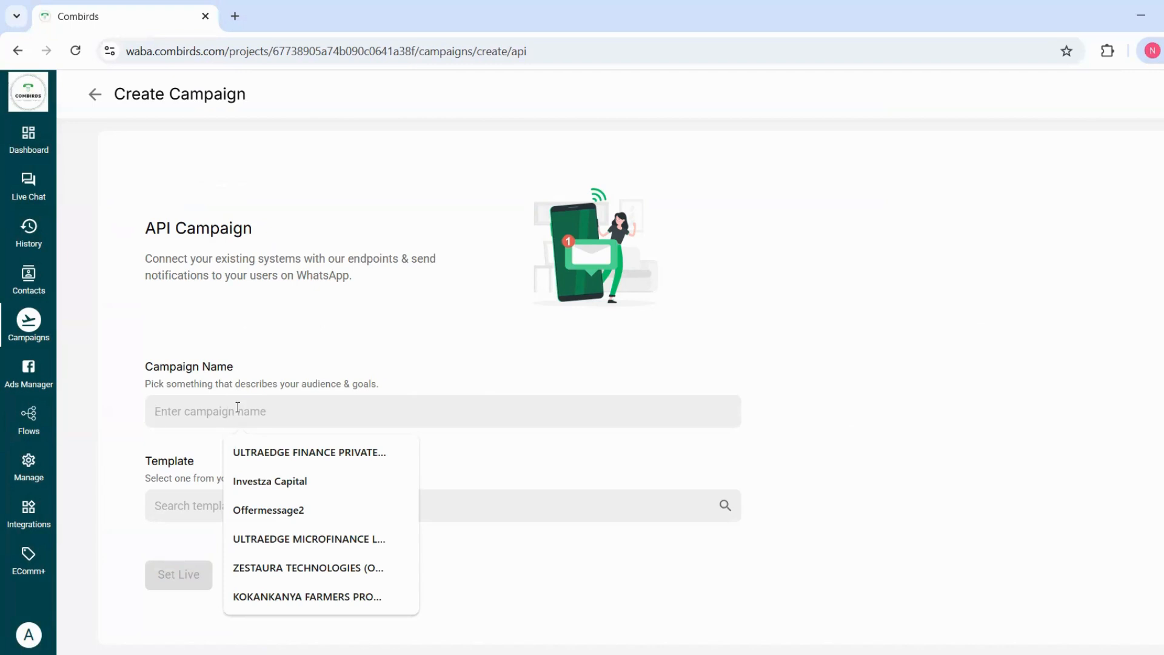
{"action": "left_click", "coordinate": [507, 496]}
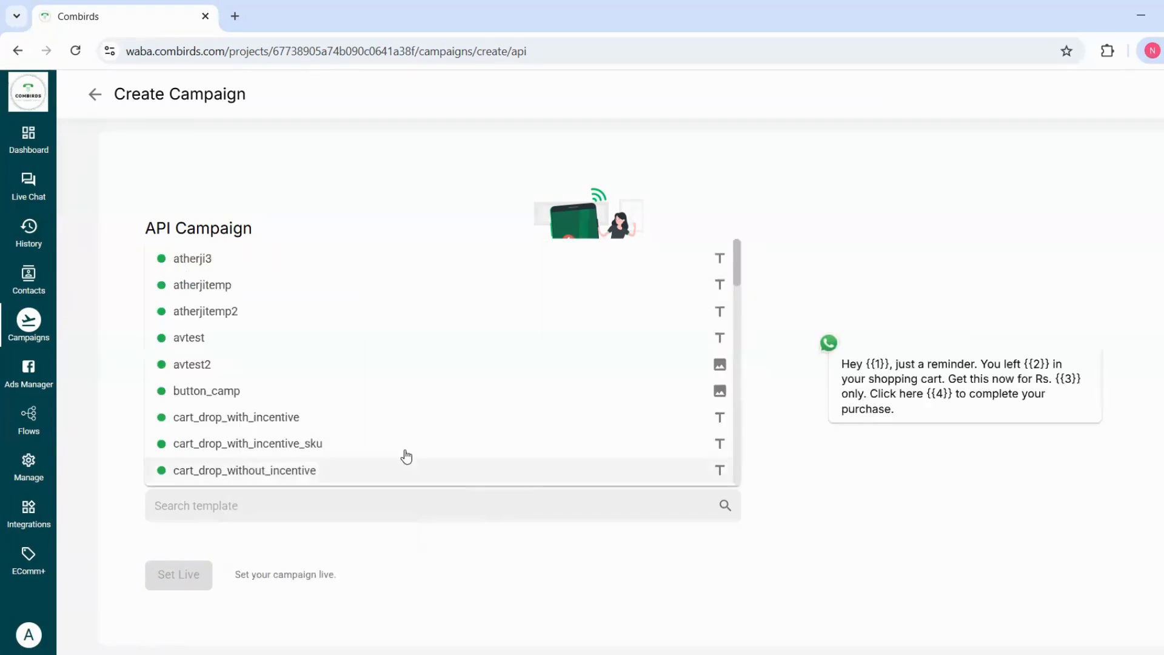
{"action": "scroll", "coordinate": [406, 456], "scroll_direction": "down", "scroll_amount": 6}
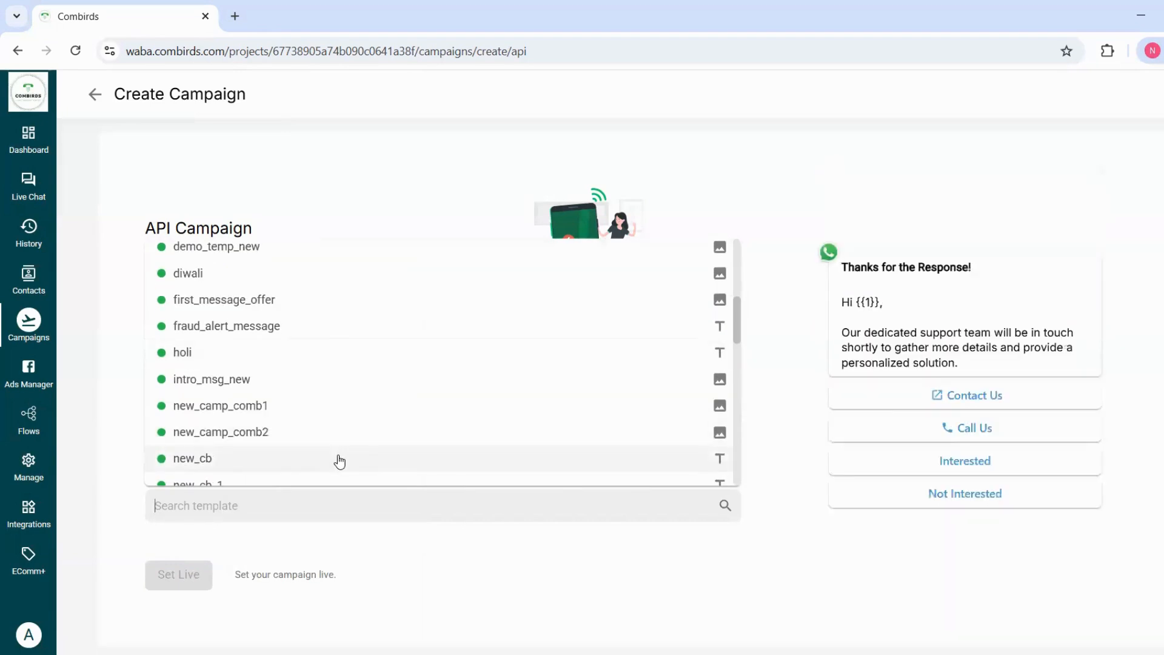
{"action": "left_click", "coordinate": [339, 459]}
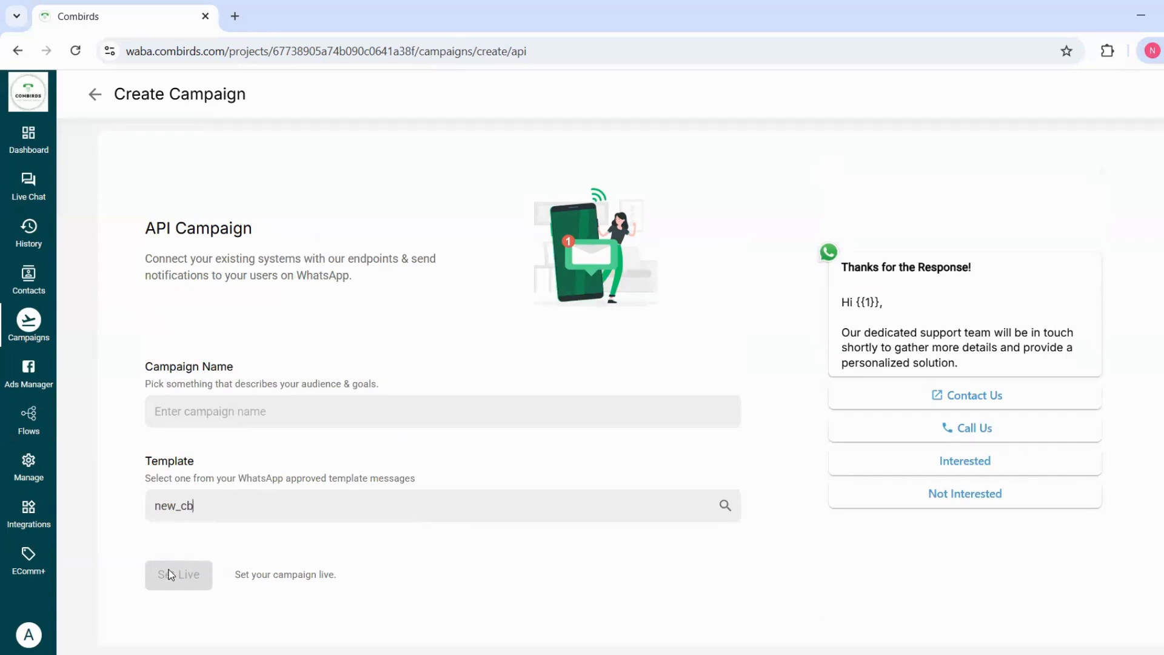
Step: Name the API campaign new_cb and return to the campaigns list without setting it live
{"action": "left_click", "coordinate": [221, 406]}
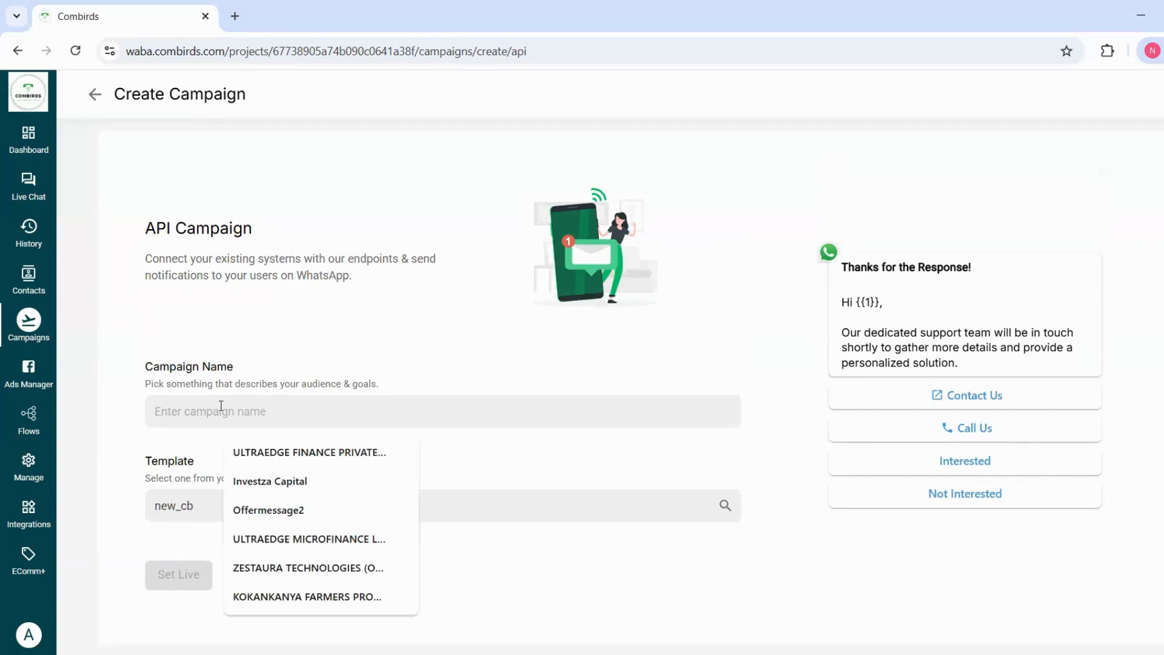
{"action": "type", "text": "new"}
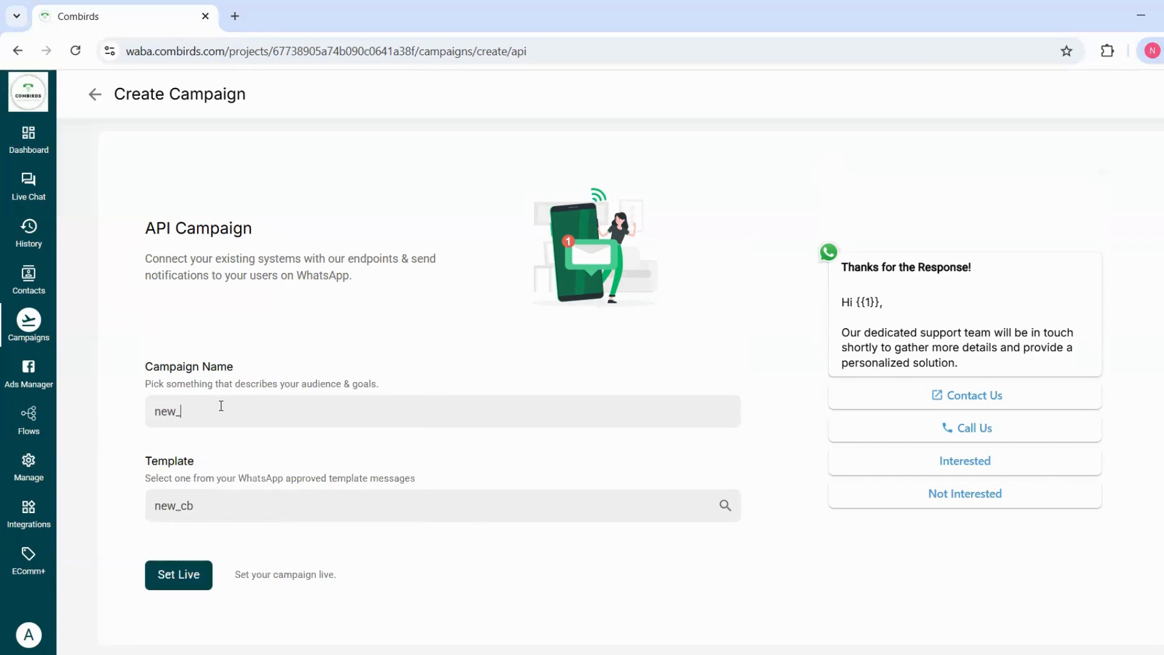
{"action": "type", "text": "_cb"}
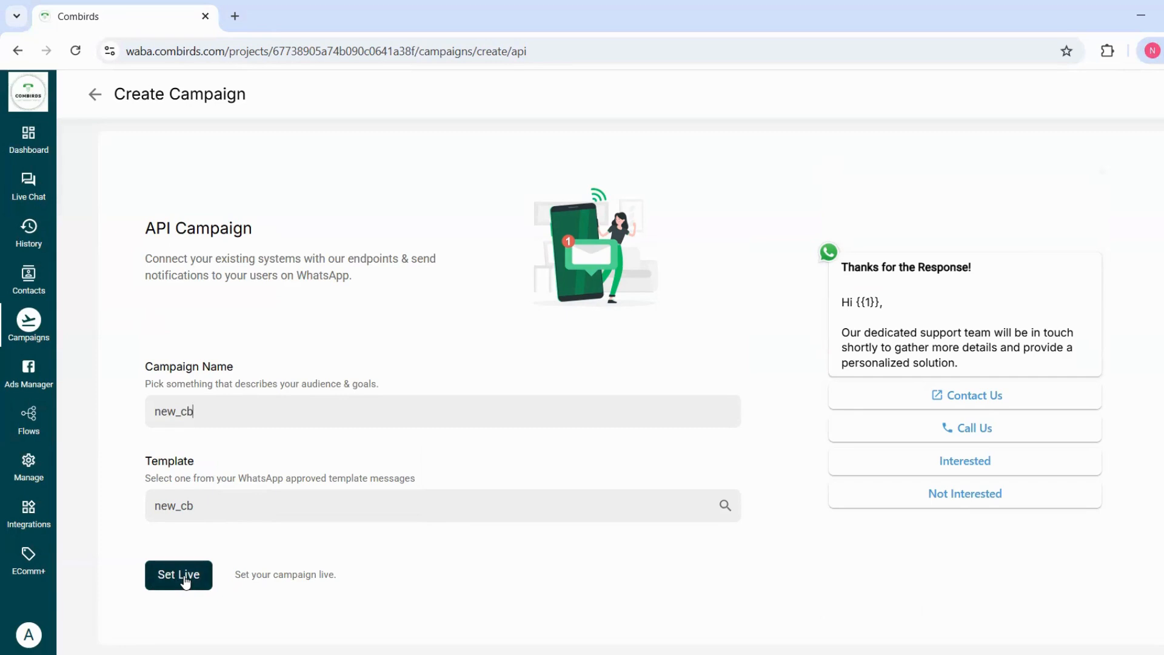
{"action": "left_click", "coordinate": [33, 344]}
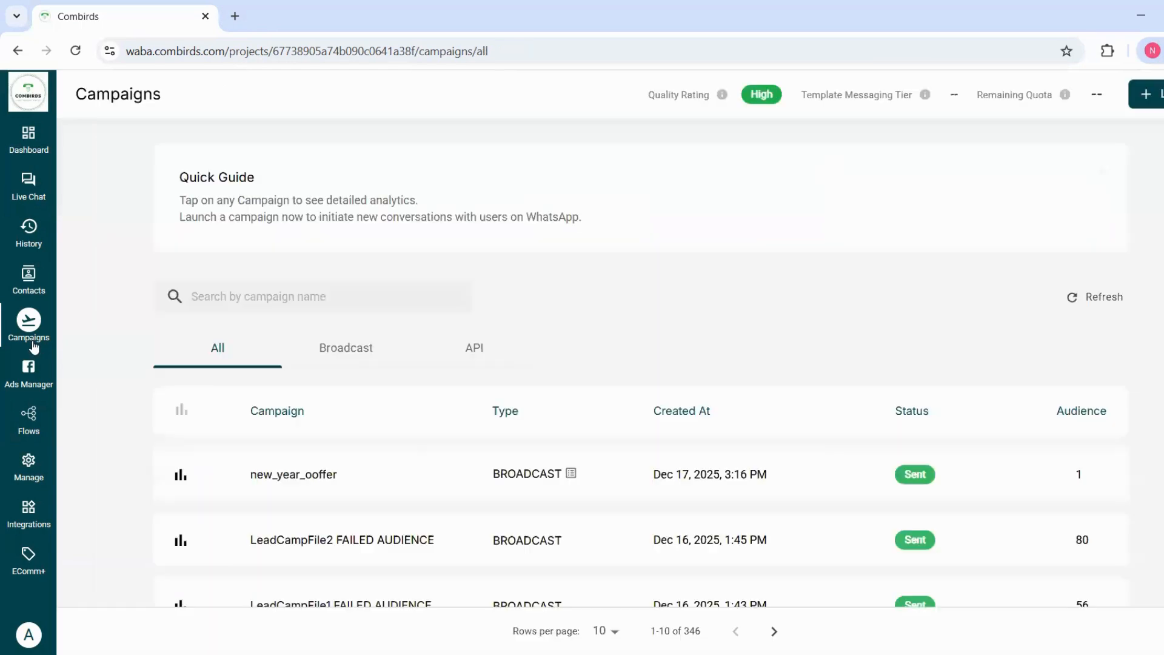
Step: List only the API campaigns and open the report of the h1 campaign
{"action": "left_click", "coordinate": [476, 351]}
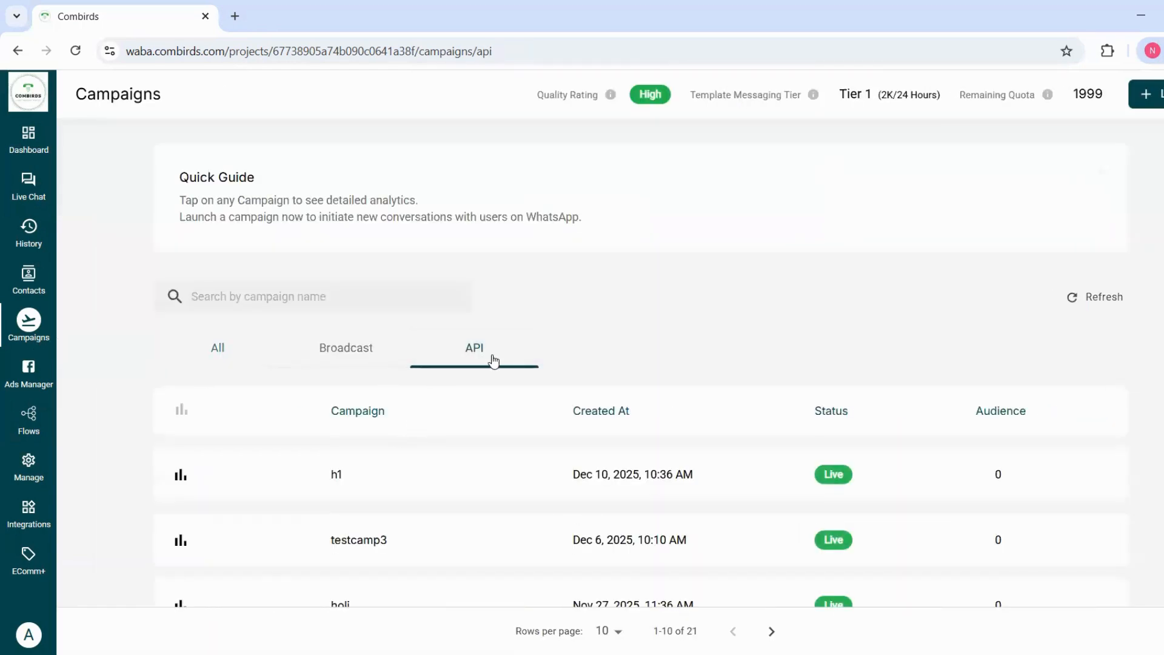
{"action": "scroll", "coordinate": [340, 536], "scroll_direction": "down", "scroll_amount": 1}
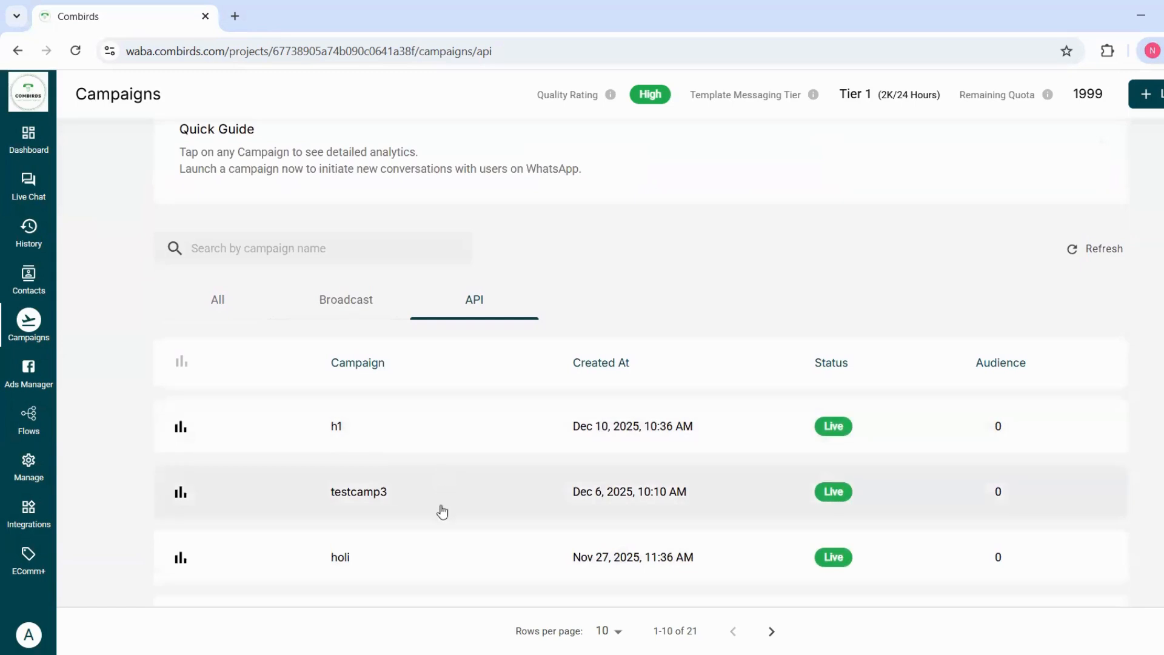
{"action": "scroll", "coordinate": [456, 549], "scroll_direction": "down", "scroll_amount": 1}
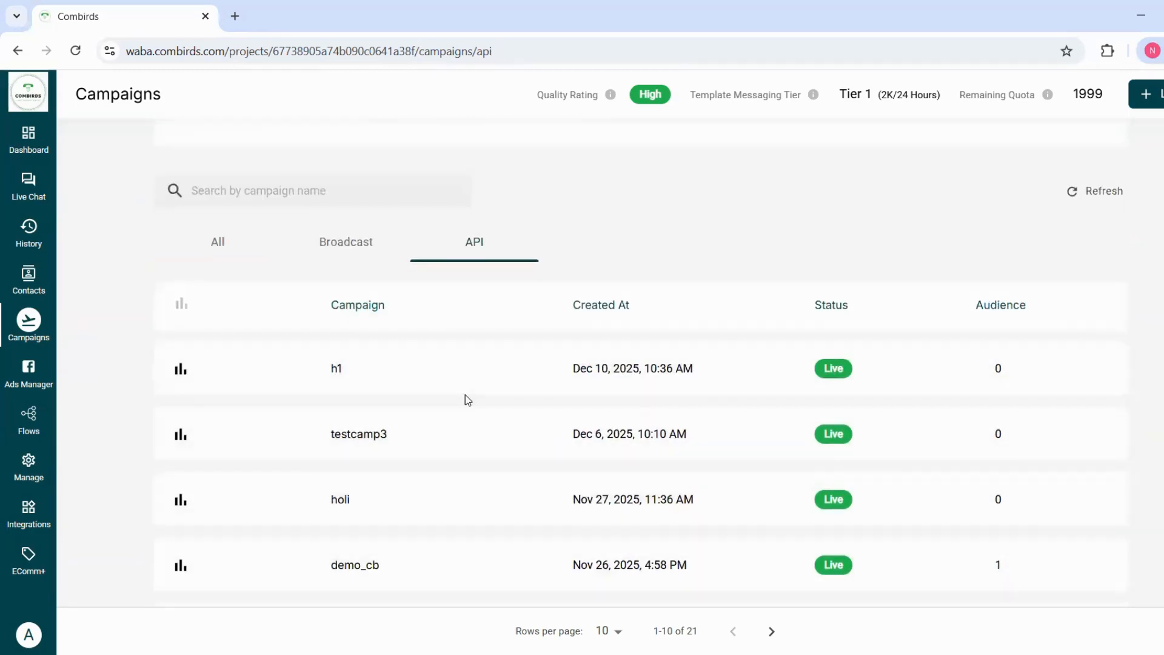
{"action": "left_click", "coordinate": [474, 374]}
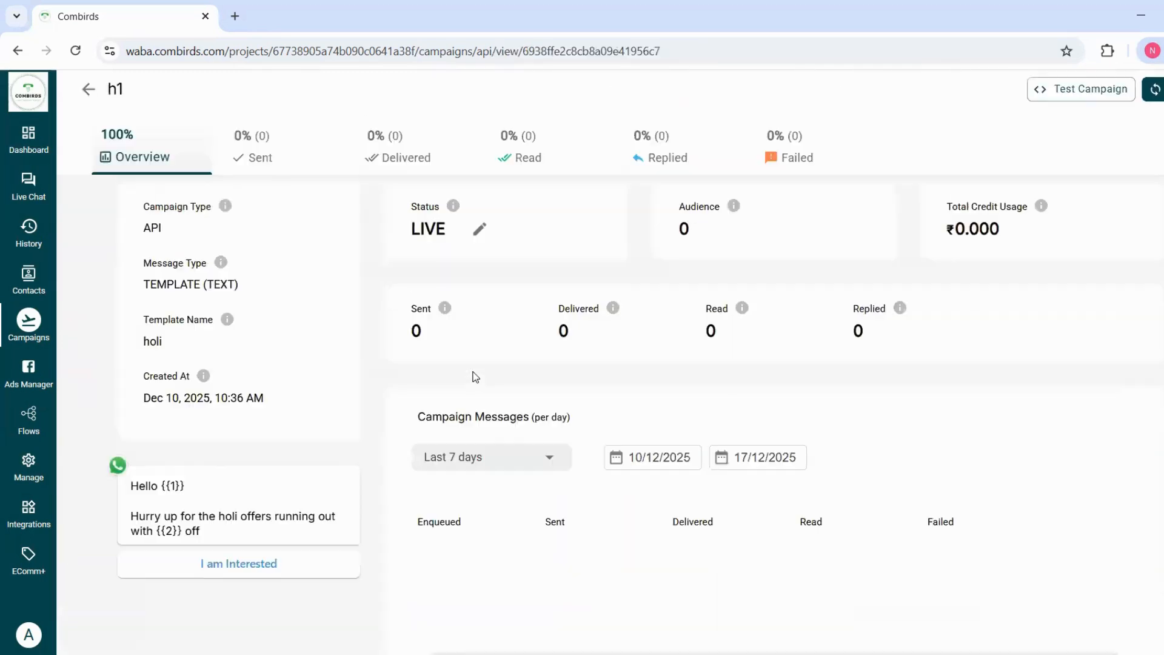
Step: View the test request code of the h1 API campaign down to its end and close it
{"action": "left_click", "coordinate": [1108, 102]}
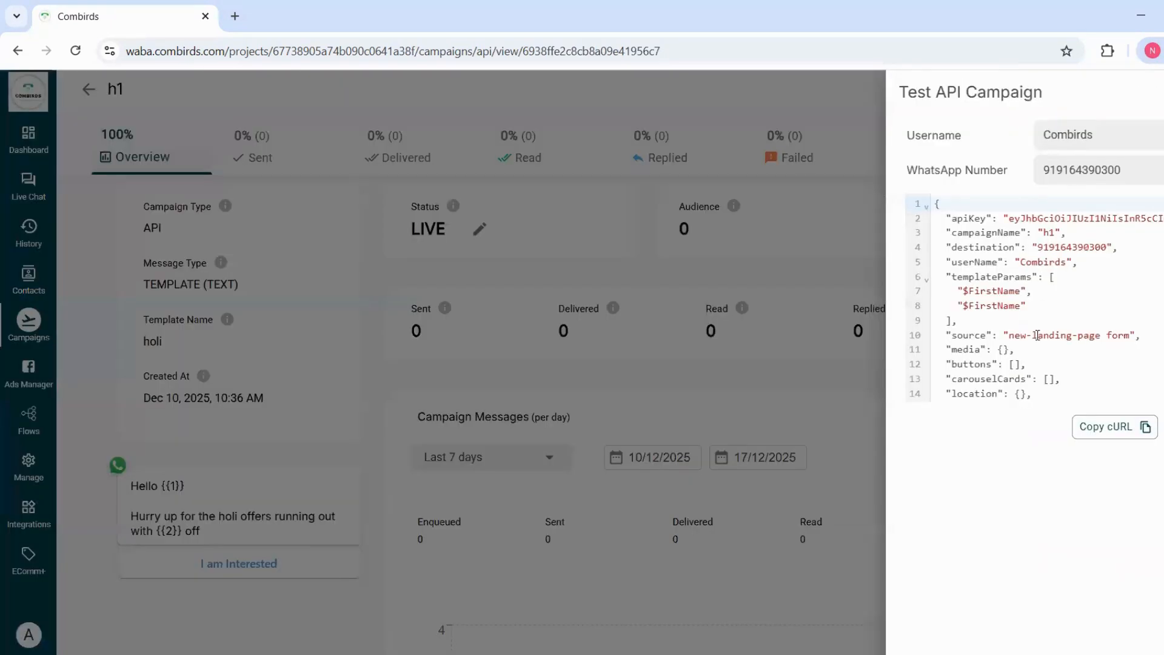
{"action": "scroll", "coordinate": [1074, 400], "scroll_direction": "down", "scroll_amount": 3}
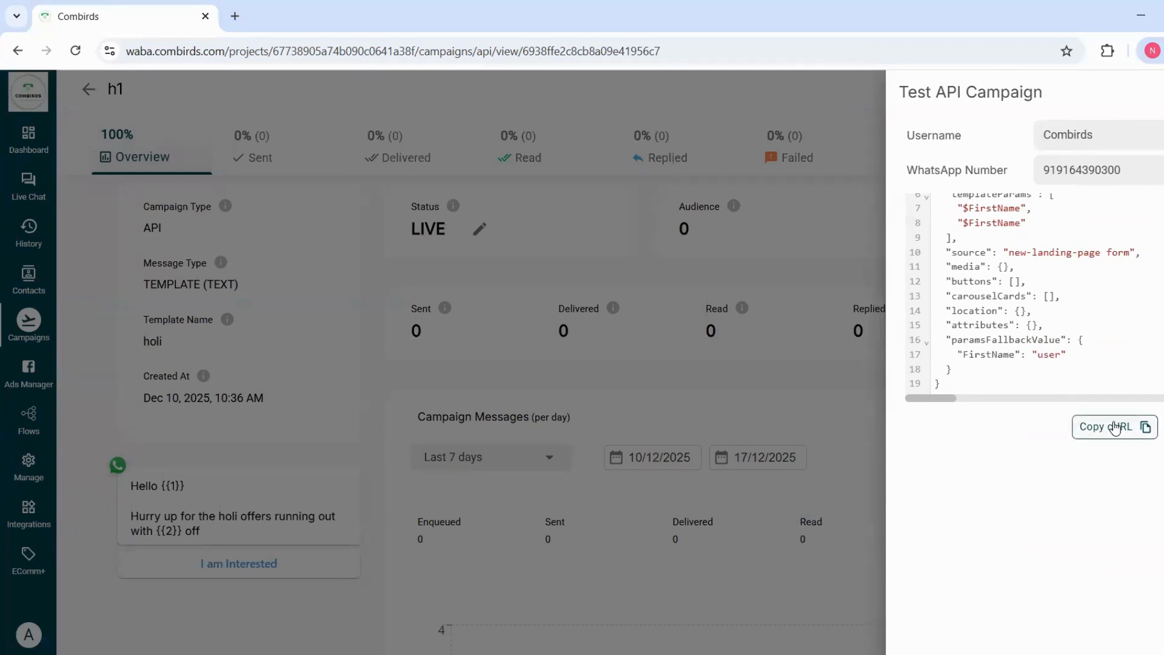
{"action": "key", "text": "Escape"}
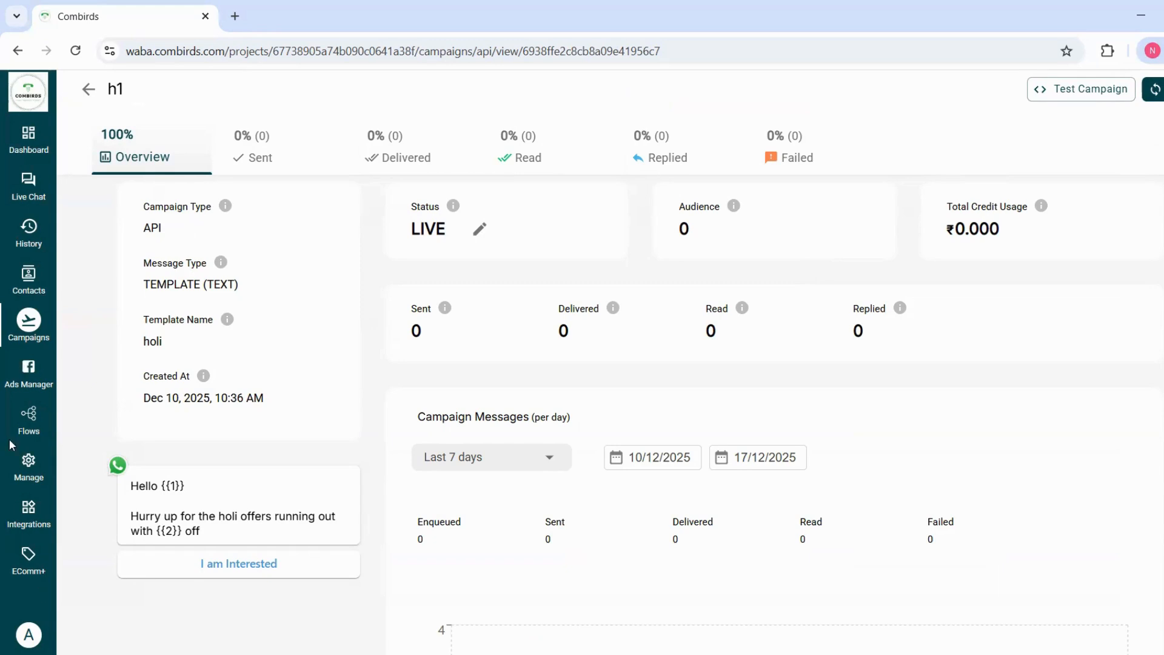
Step: Open the API key management page, read through the API reference docs, and close them
{"action": "left_click", "coordinate": [29, 473]}
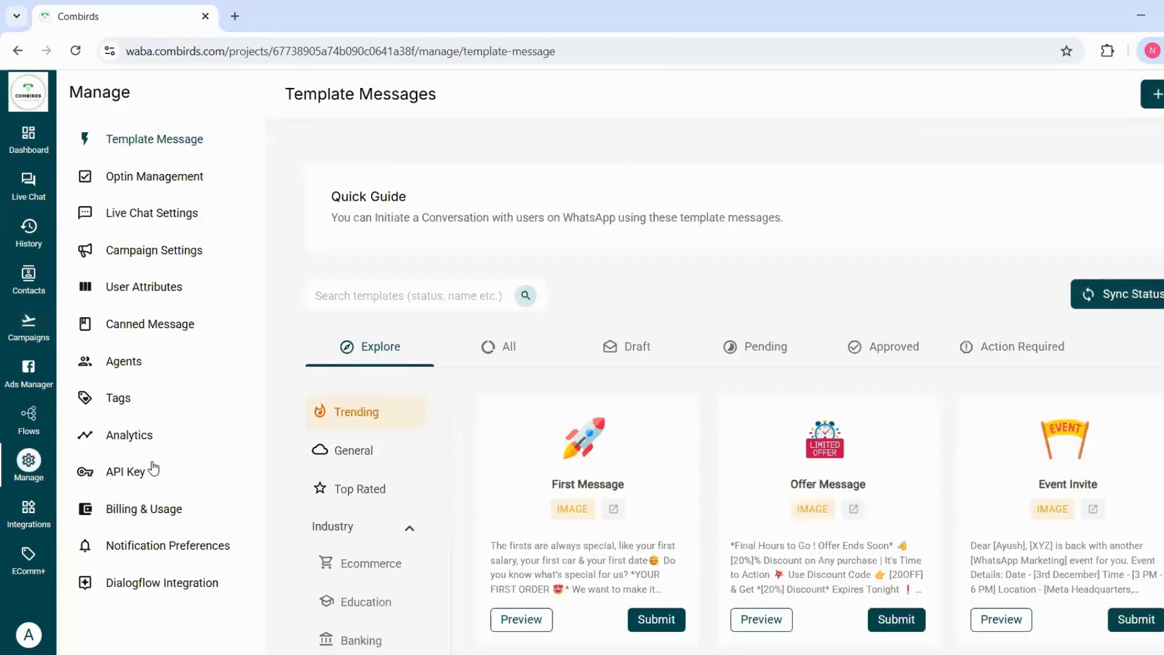
{"action": "left_click", "coordinate": [133, 482]}
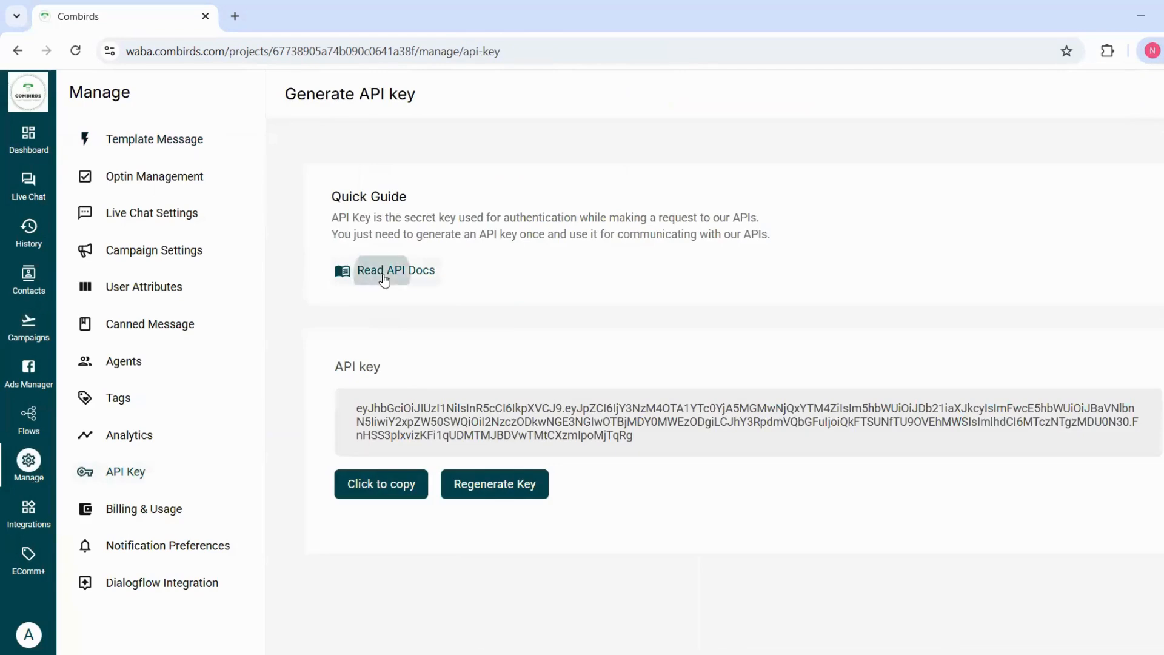
{"action": "left_click", "coordinate": [384, 272]}
{"action": "scroll", "coordinate": [434, 430], "scroll_direction": "down", "scroll_amount": 15}
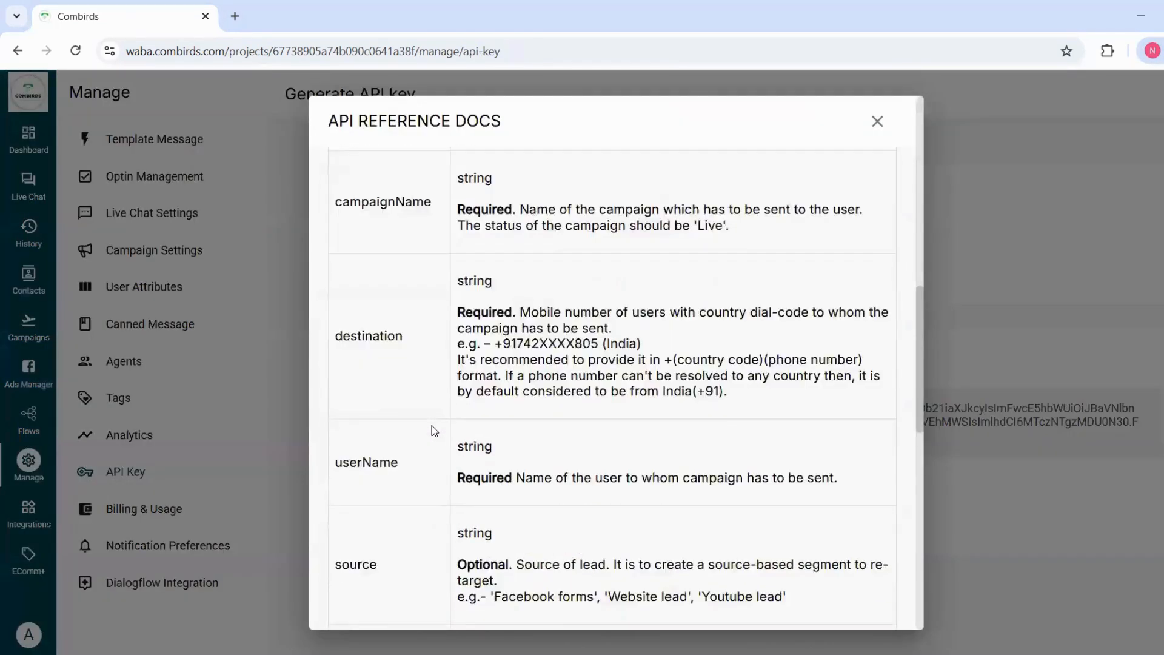
{"action": "scroll", "coordinate": [433, 425], "scroll_direction": "down", "scroll_amount": 3}
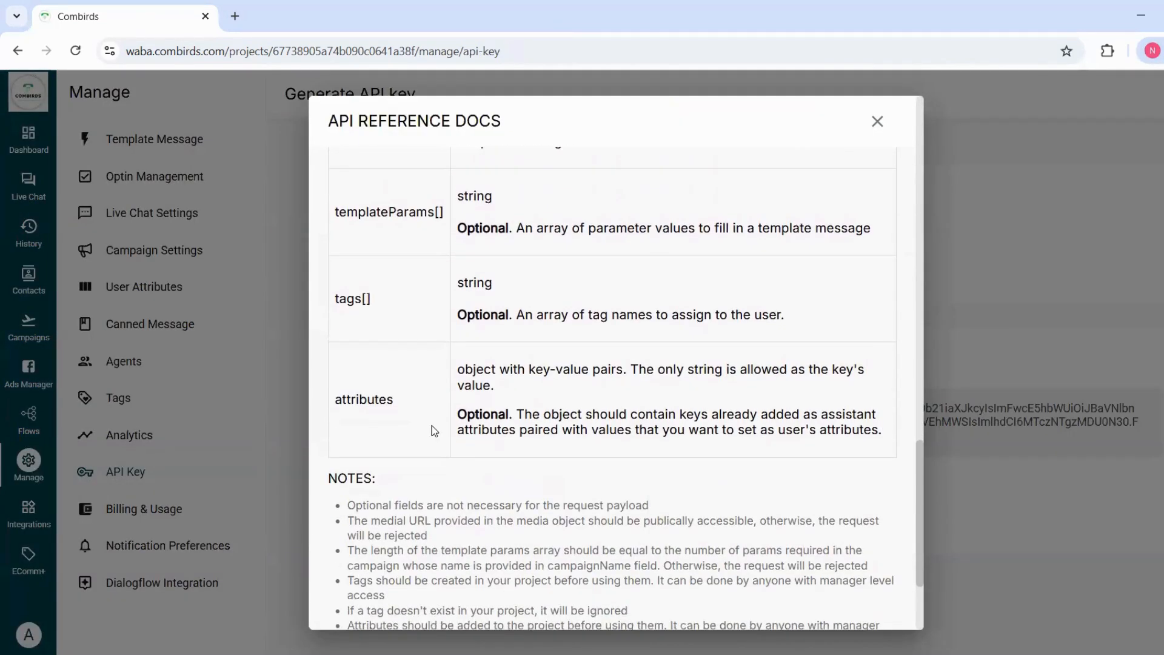
{"action": "scroll", "coordinate": [433, 425], "scroll_direction": "up", "scroll_amount": 8}
{"action": "scroll", "coordinate": [433, 427], "scroll_direction": "up", "scroll_amount": 10}
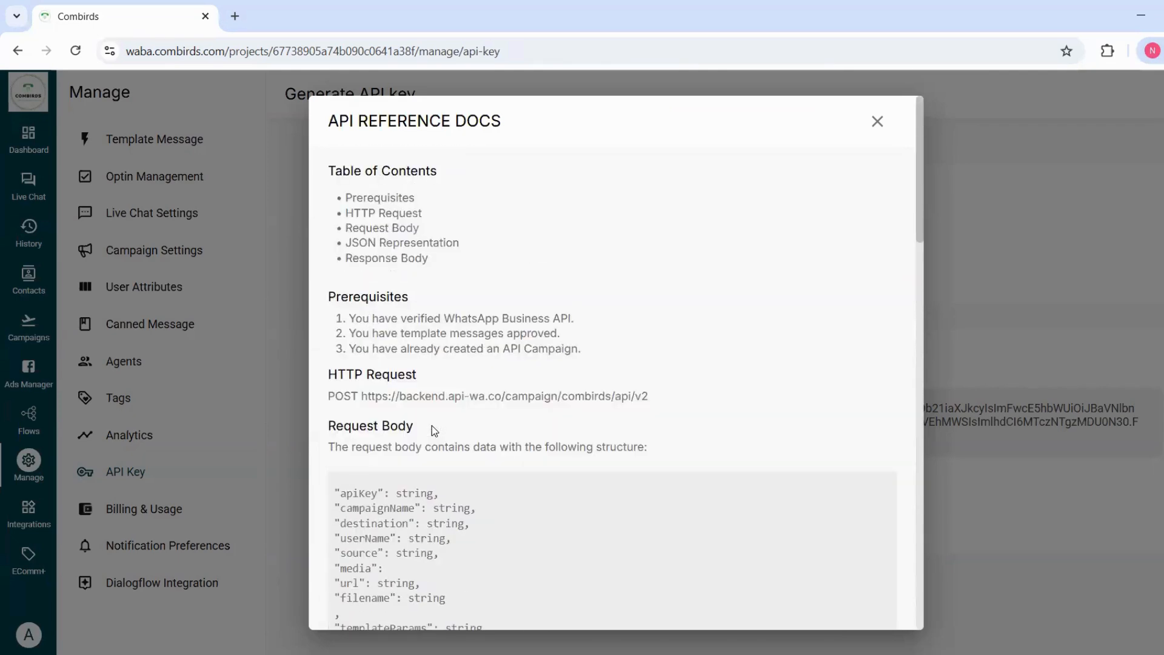
{"action": "scroll", "coordinate": [434, 430], "scroll_direction": "down", "scroll_amount": 20}
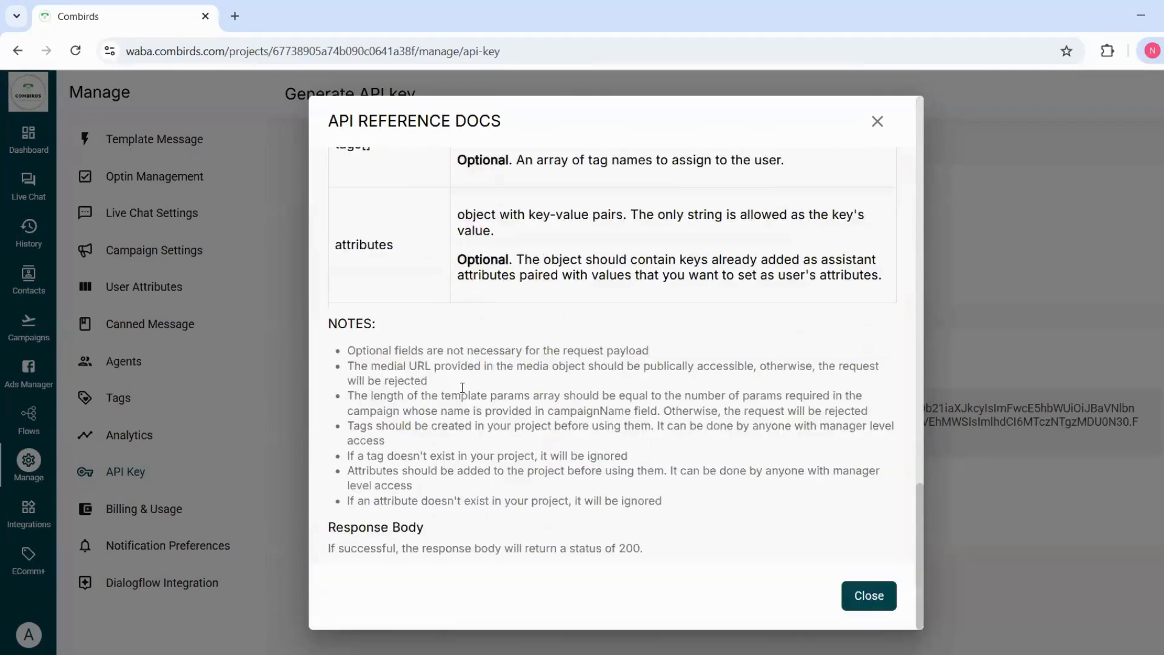
{"action": "left_click", "coordinate": [876, 121]}
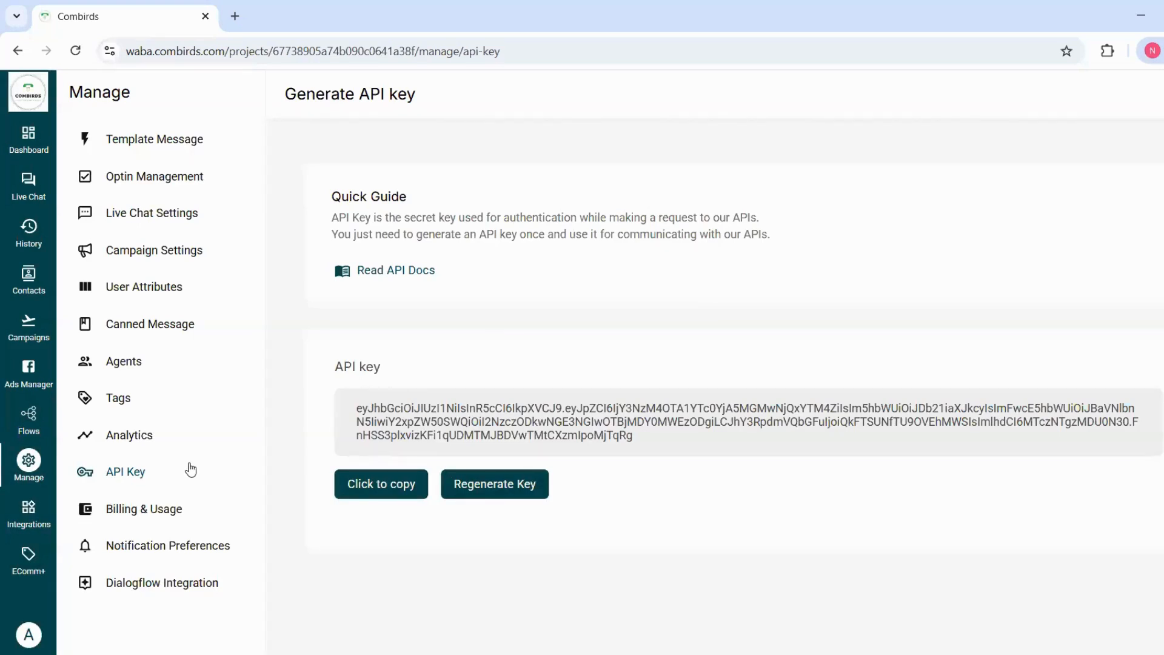
Step: Go to the Flow Builder and open Flow1 in the flow editor
{"action": "left_click", "coordinate": [33, 459]}
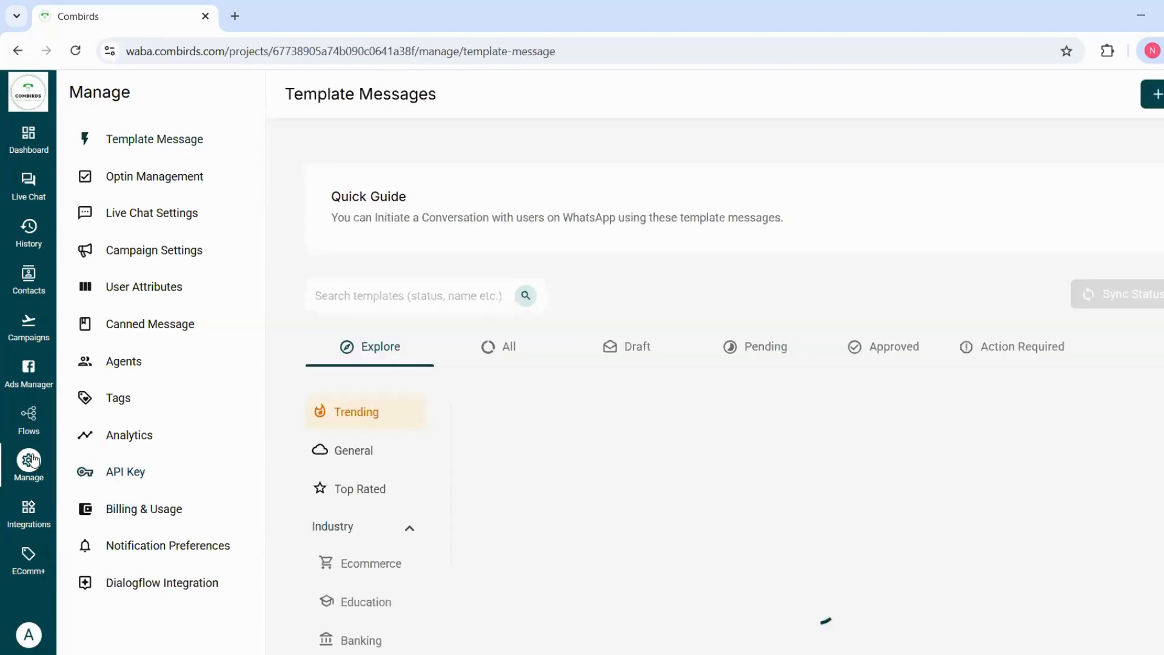
{"action": "left_click", "coordinate": [31, 424]}
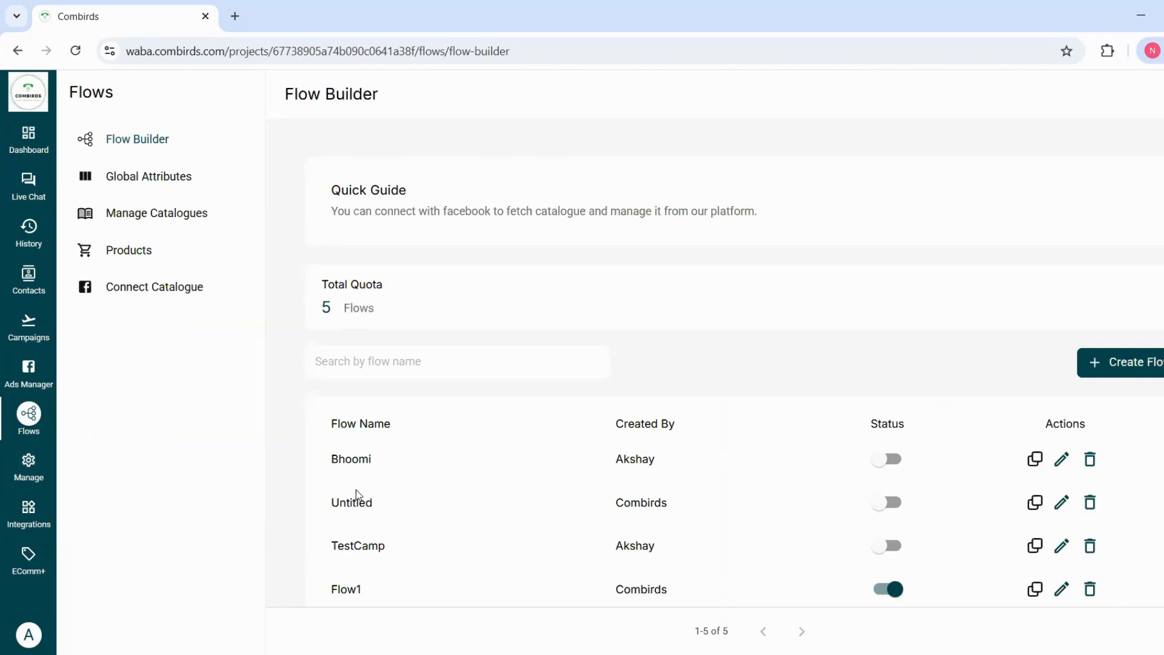
{"action": "scroll", "coordinate": [750, 496], "scroll_direction": "down", "scroll_amount": 2}
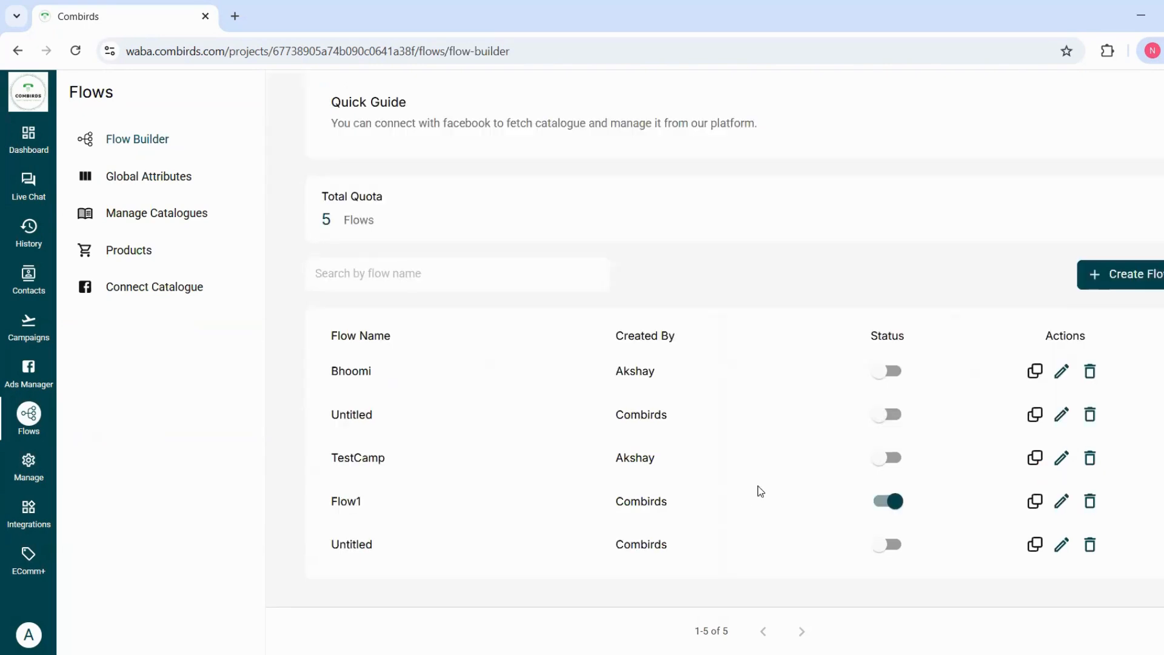
{"action": "left_click", "coordinate": [1058, 507]}
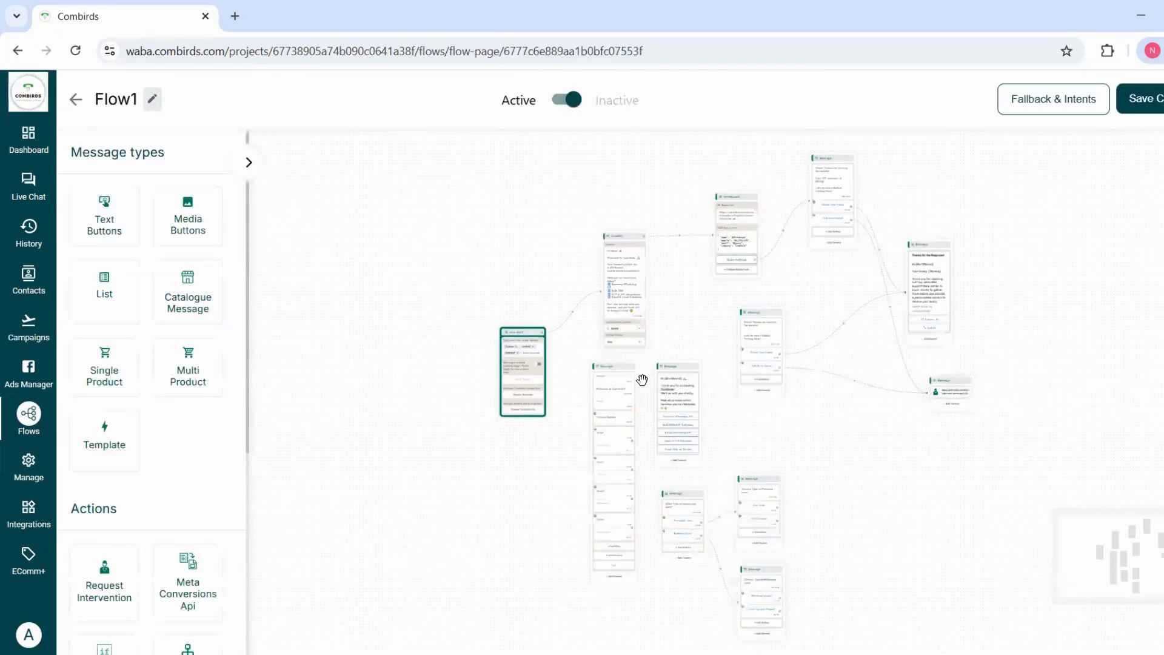
Step: Examine the connected nodes of Flow1 and the available message types and actions
{"action": "scroll", "coordinate": [642, 379], "scroll_direction": "up", "scroll_amount": 5}
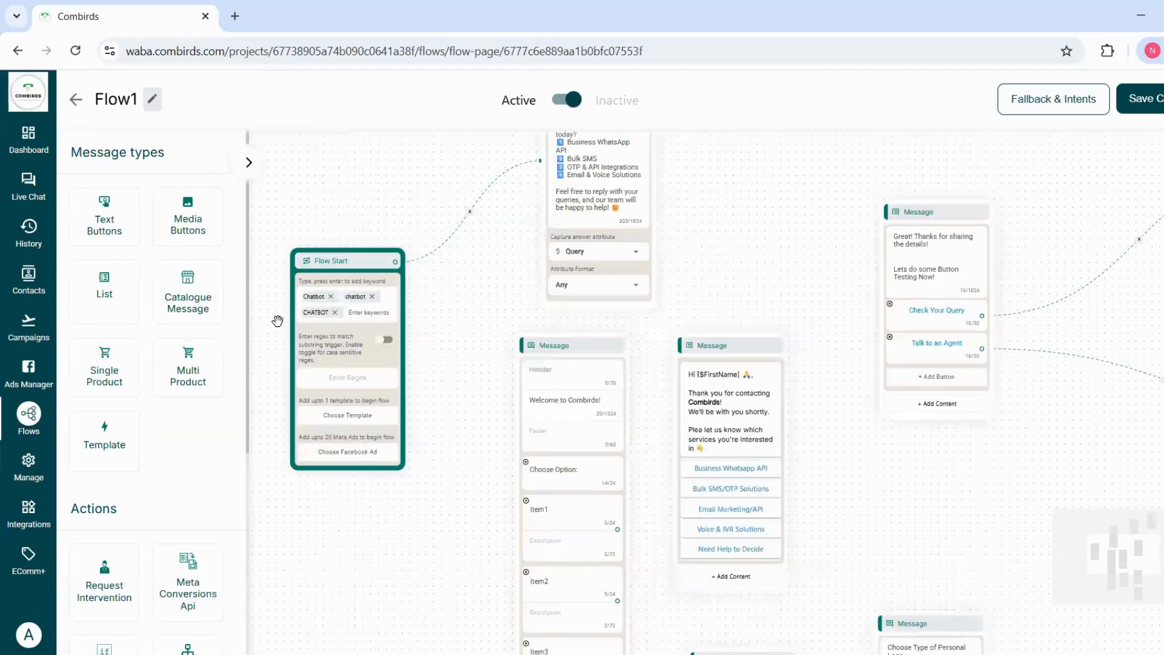
{"action": "scroll", "coordinate": [170, 338], "scroll_direction": "down", "scroll_amount": 5}
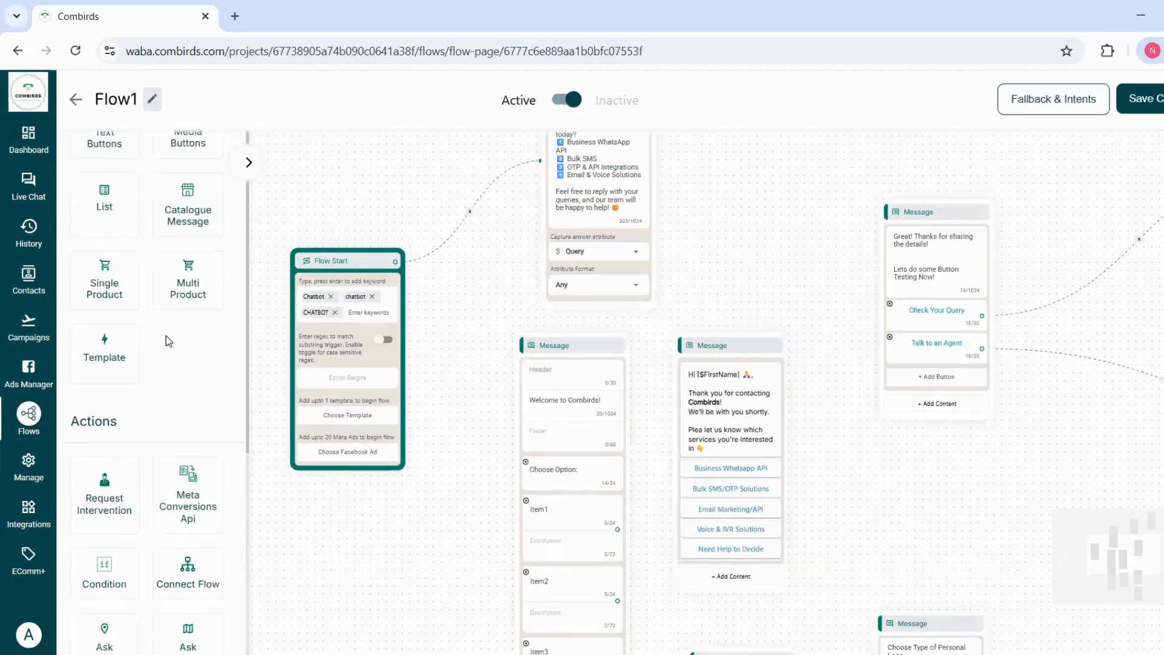
{"action": "left_click", "coordinate": [697, 415]}
{"action": "scroll", "coordinate": [703, 418], "scroll_direction": "up", "scroll_amount": 2}
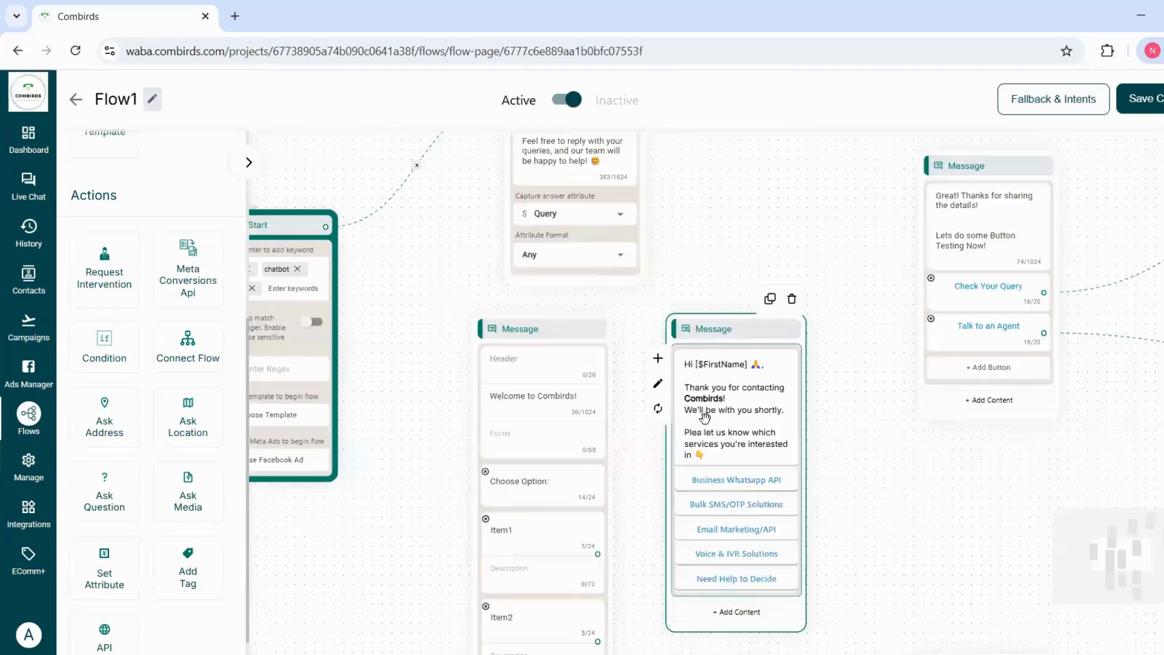
{"action": "scroll", "coordinate": [704, 418], "scroll_direction": "down", "scroll_amount": 5}
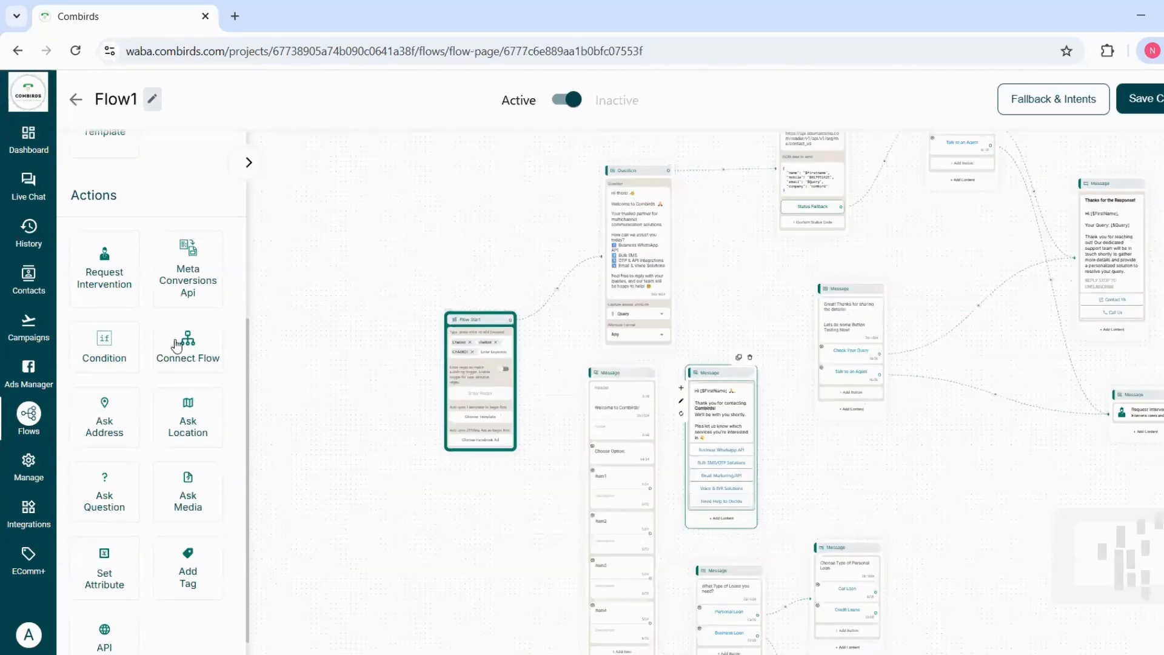
{"action": "scroll", "coordinate": [176, 346], "scroll_direction": "up", "scroll_amount": 5}
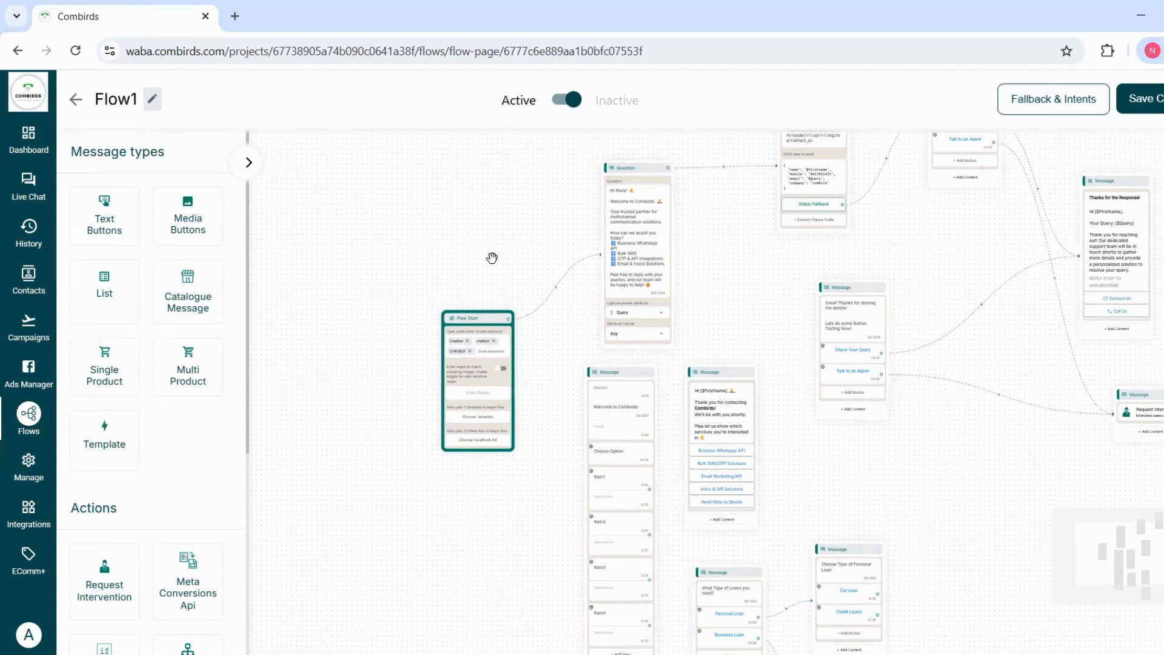
{"action": "scroll", "coordinate": [167, 557], "scroll_direction": "down", "scroll_amount": 5}
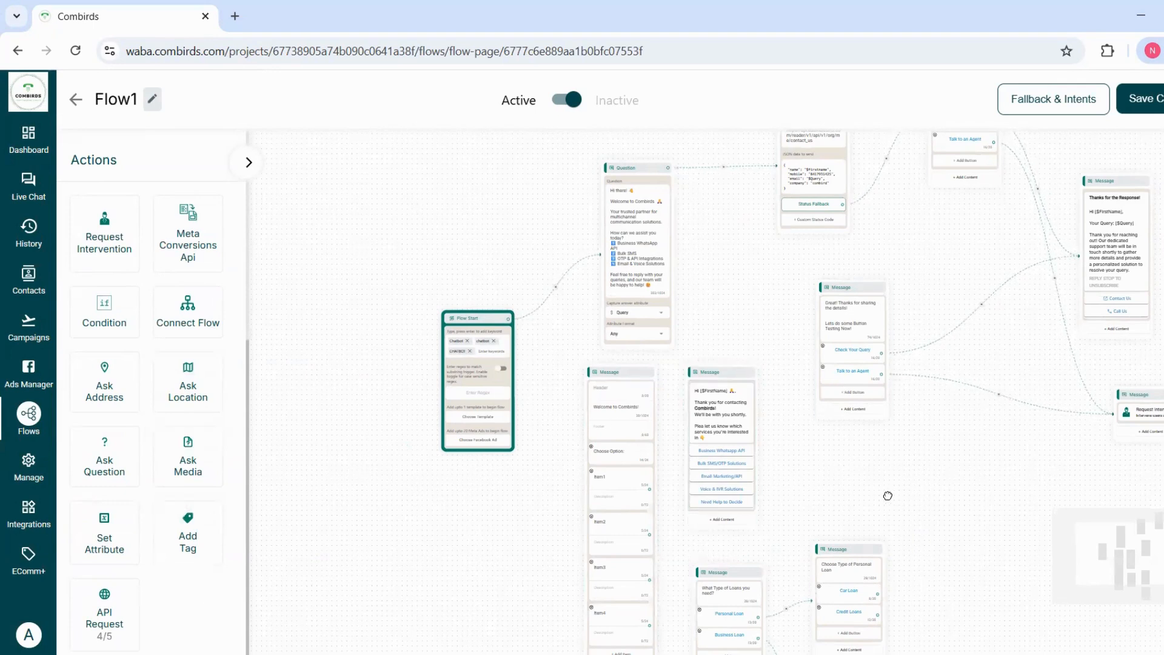
{"action": "left_click_drag", "start_coordinate": [886, 494], "coordinate": [725, 515]}
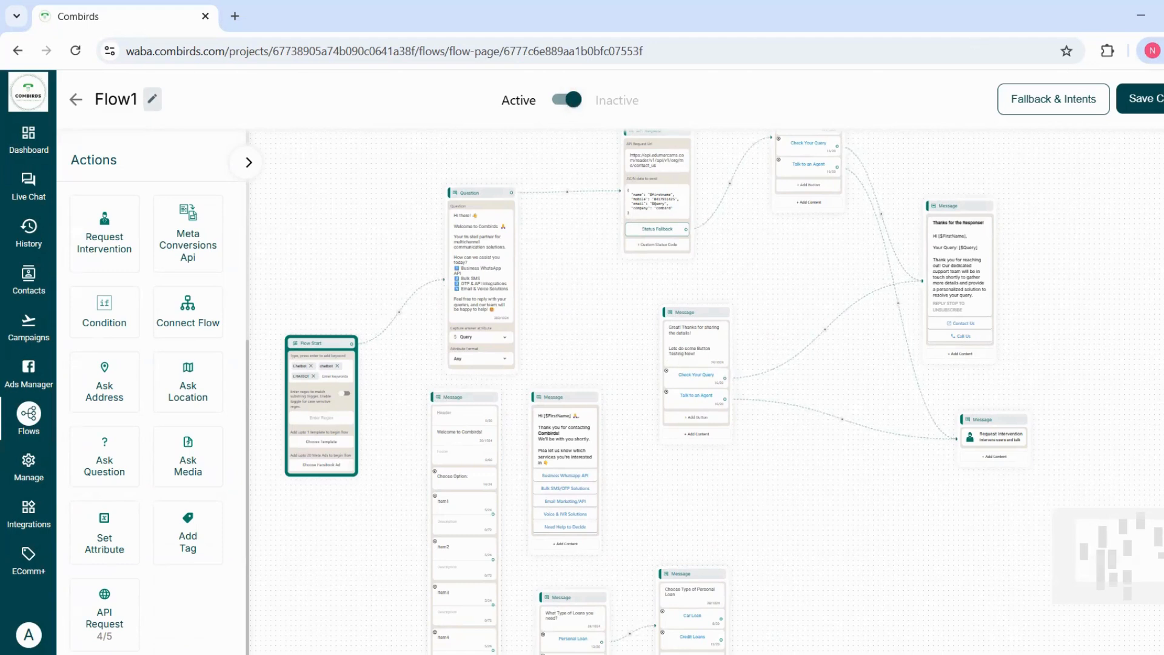
Step: Leave the Flow1 editor and view the apps available in the Integrations App Store
{"action": "left_click", "coordinate": [72, 100]}
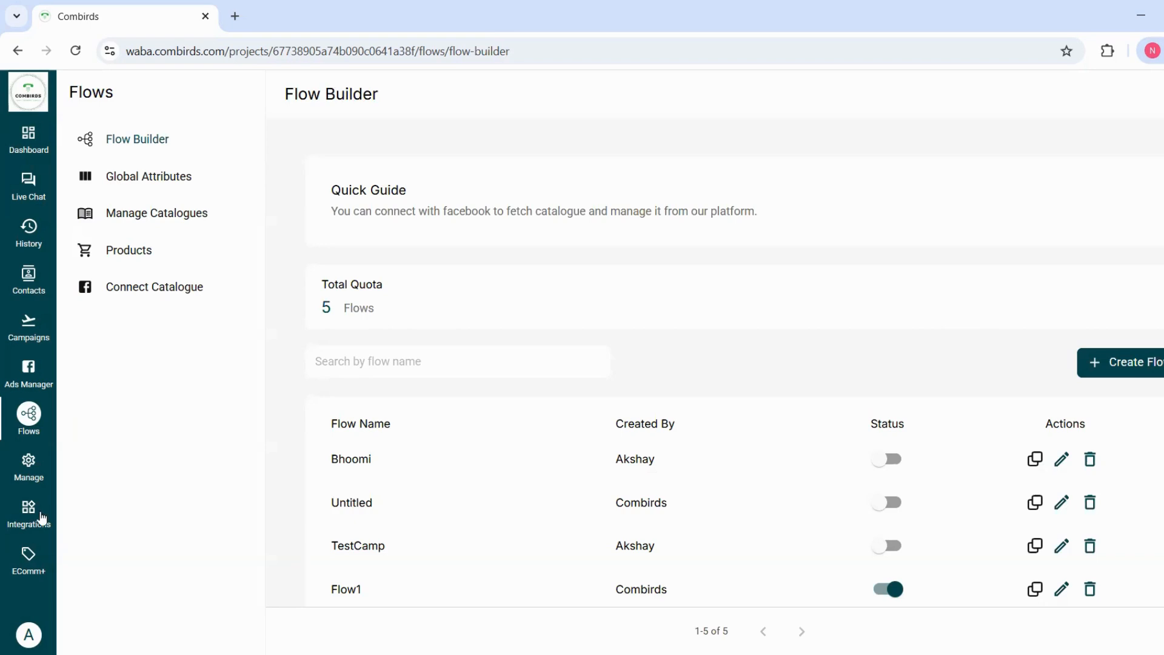
{"action": "left_click", "coordinate": [21, 515]}
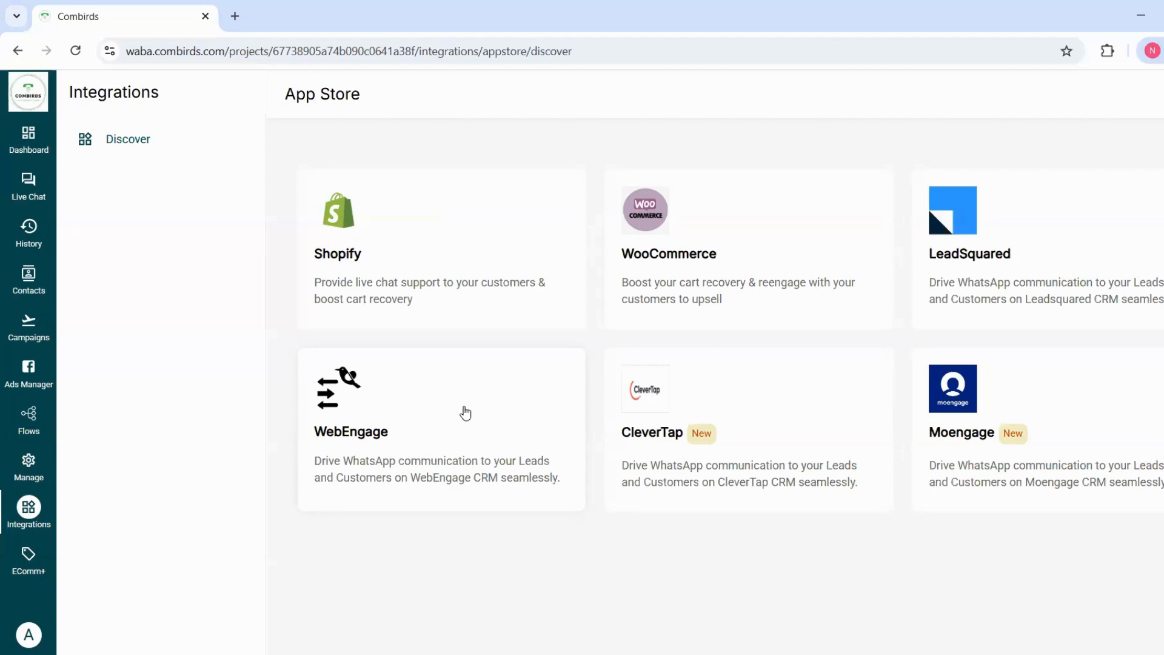
Step: Open Opt-in Management in the Manage section and review the API campaign opt-out, opt-out and opt-in keywords, and their responses
{"action": "left_click", "coordinate": [34, 469]}
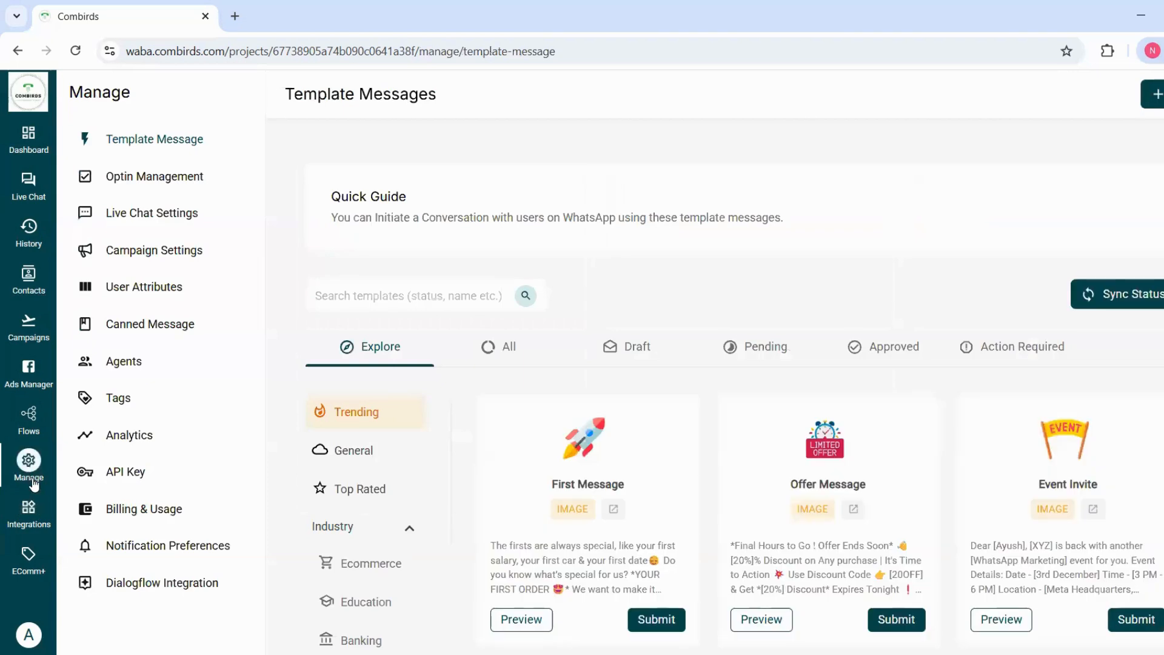
{"action": "left_click", "coordinate": [169, 190]}
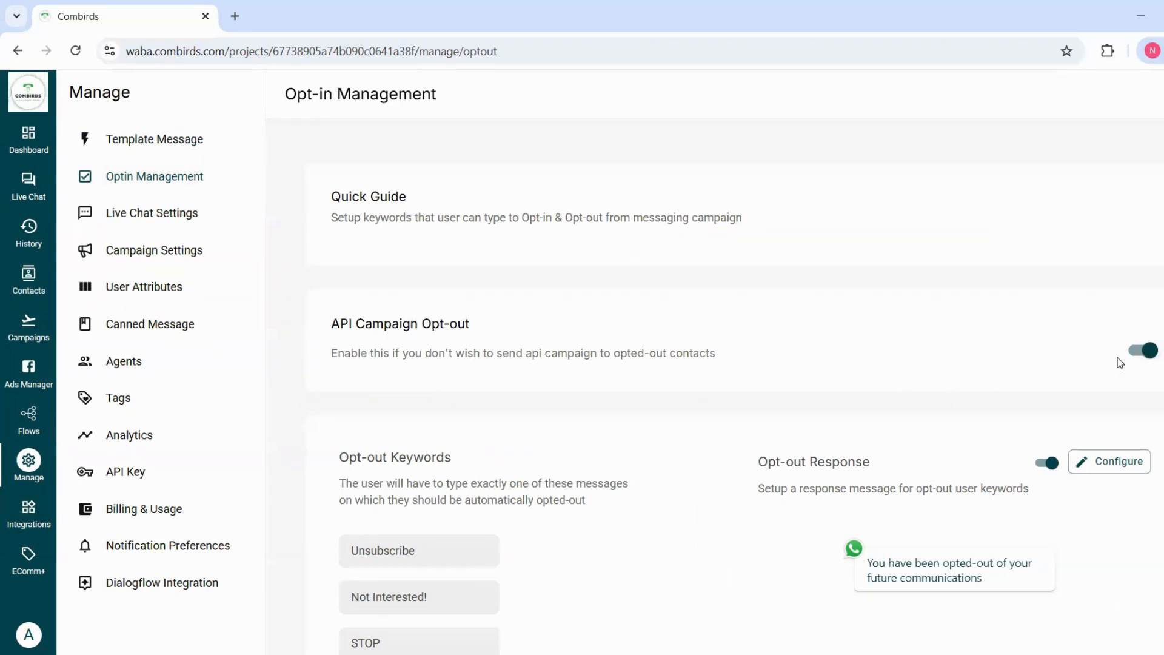
{"action": "scroll", "coordinate": [453, 303], "scroll_direction": "down", "scroll_amount": 5}
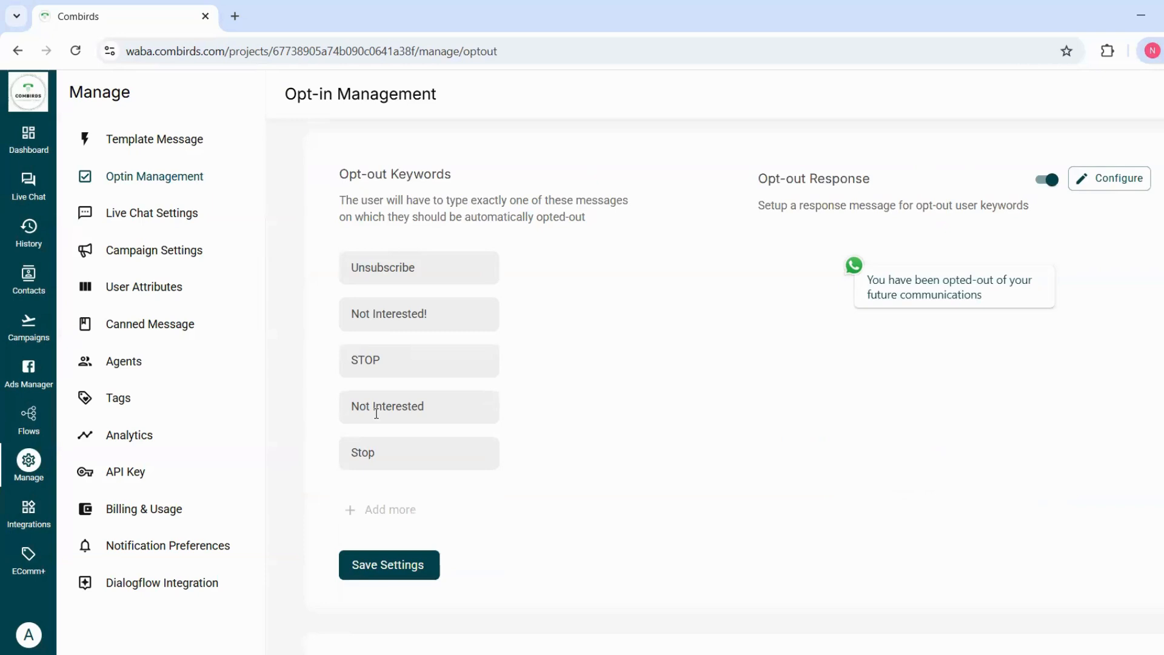
{"action": "scroll", "coordinate": [507, 428], "scroll_direction": "up", "scroll_amount": 3}
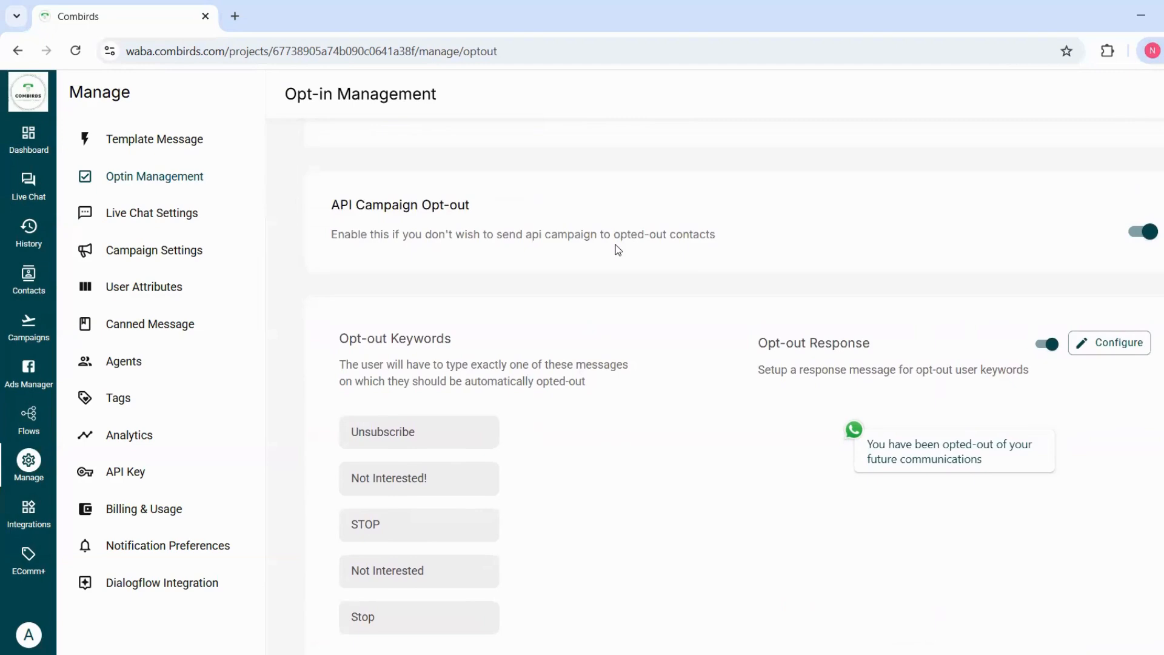
{"action": "scroll", "coordinate": [618, 249], "scroll_direction": "down", "scroll_amount": 7}
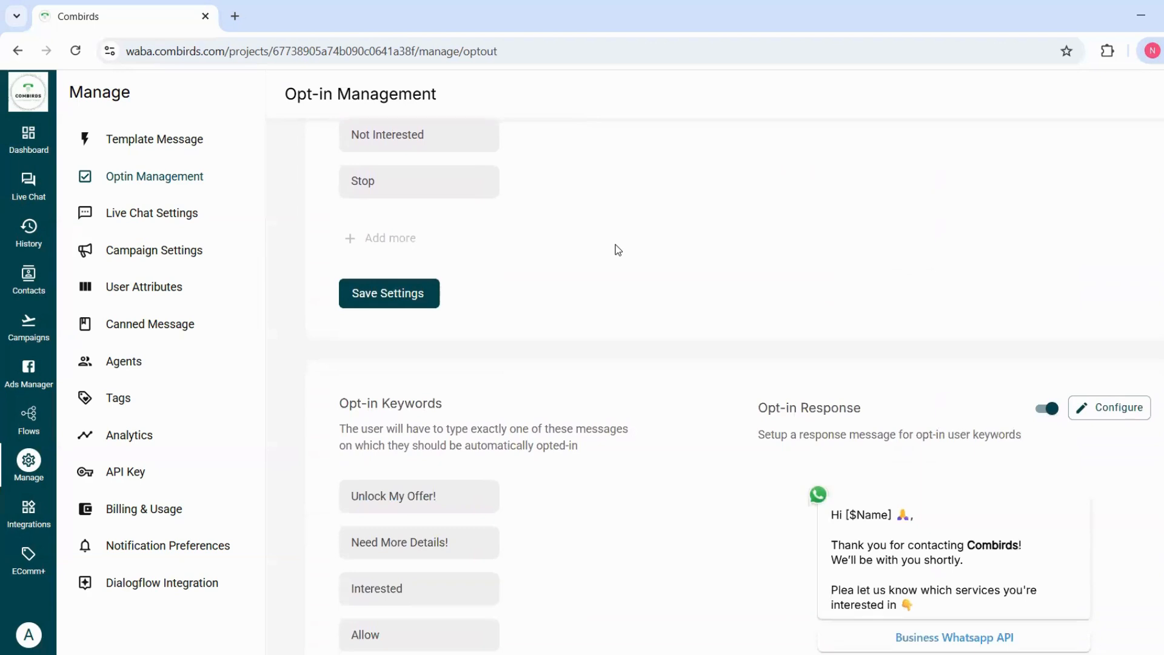
{"action": "scroll", "coordinate": [618, 249], "scroll_direction": "down", "scroll_amount": 2}
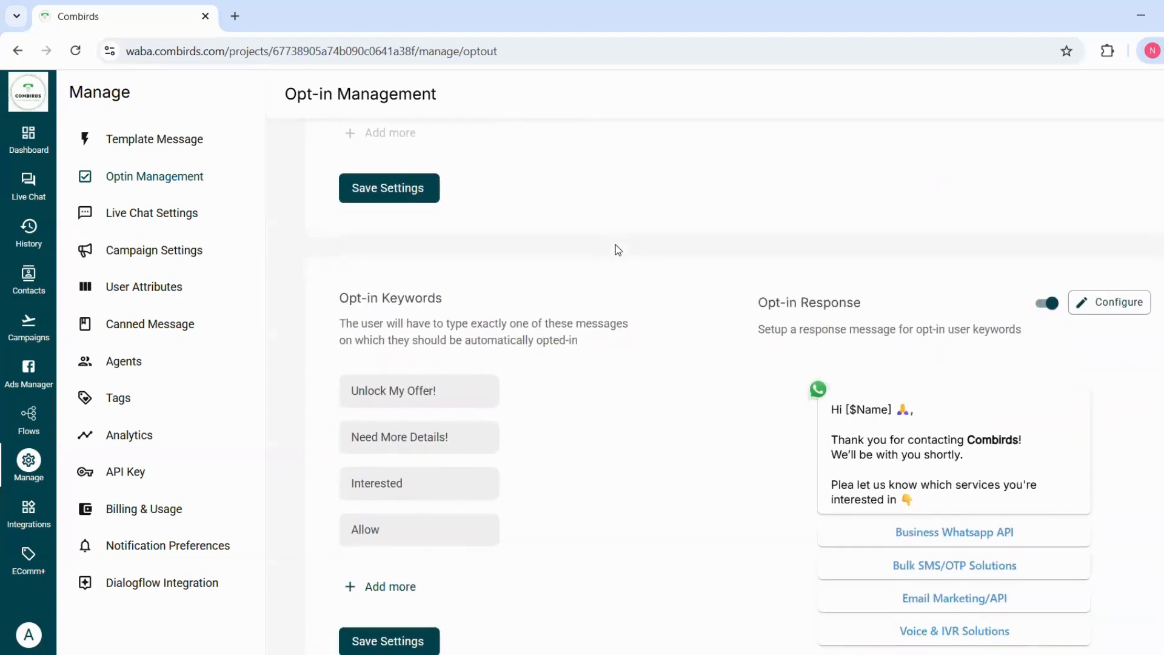
{"action": "scroll", "coordinate": [618, 249], "scroll_direction": "down", "scroll_amount": 2}
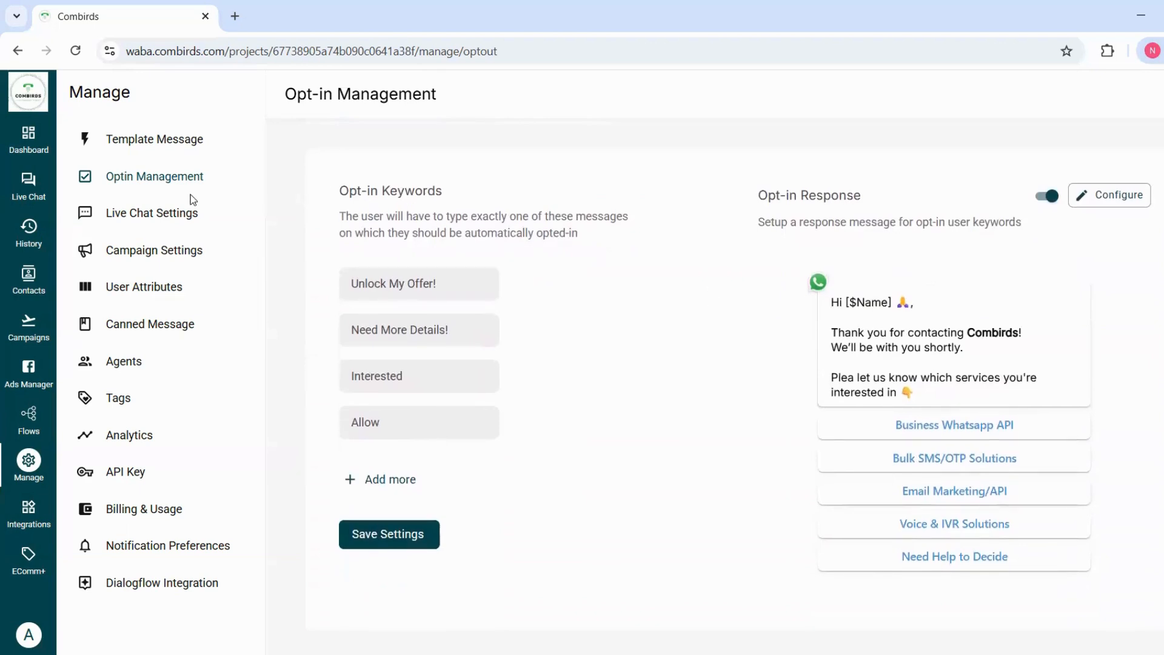
Step: Open the Live Chat Settings and review auto resolve, the welcome and off-hours messages, and the working hours
{"action": "left_click", "coordinate": [175, 216]}
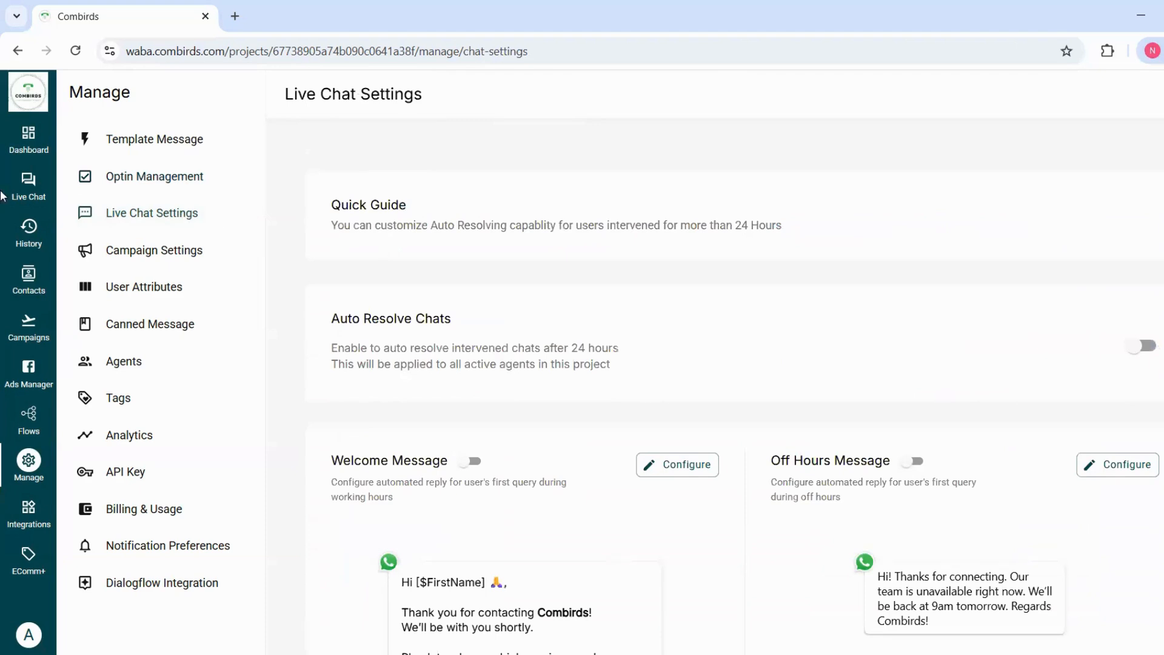
{"action": "scroll", "coordinate": [639, 494], "scroll_direction": "down", "scroll_amount": 1}
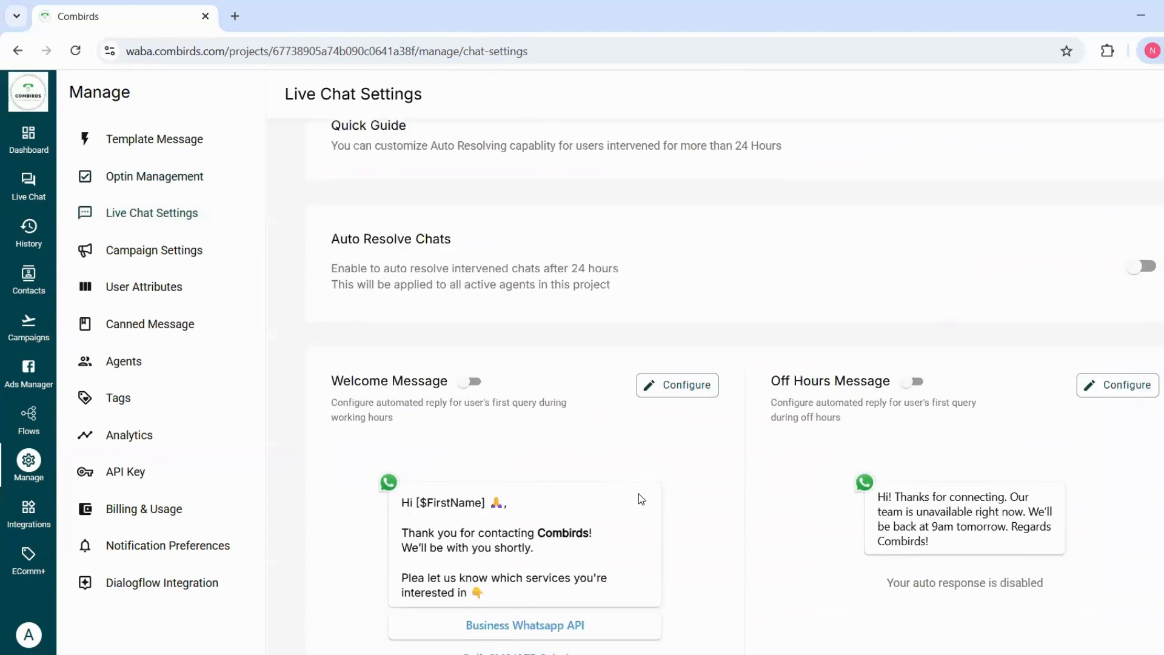
{"action": "scroll", "coordinate": [640, 499], "scroll_direction": "down", "scroll_amount": 1}
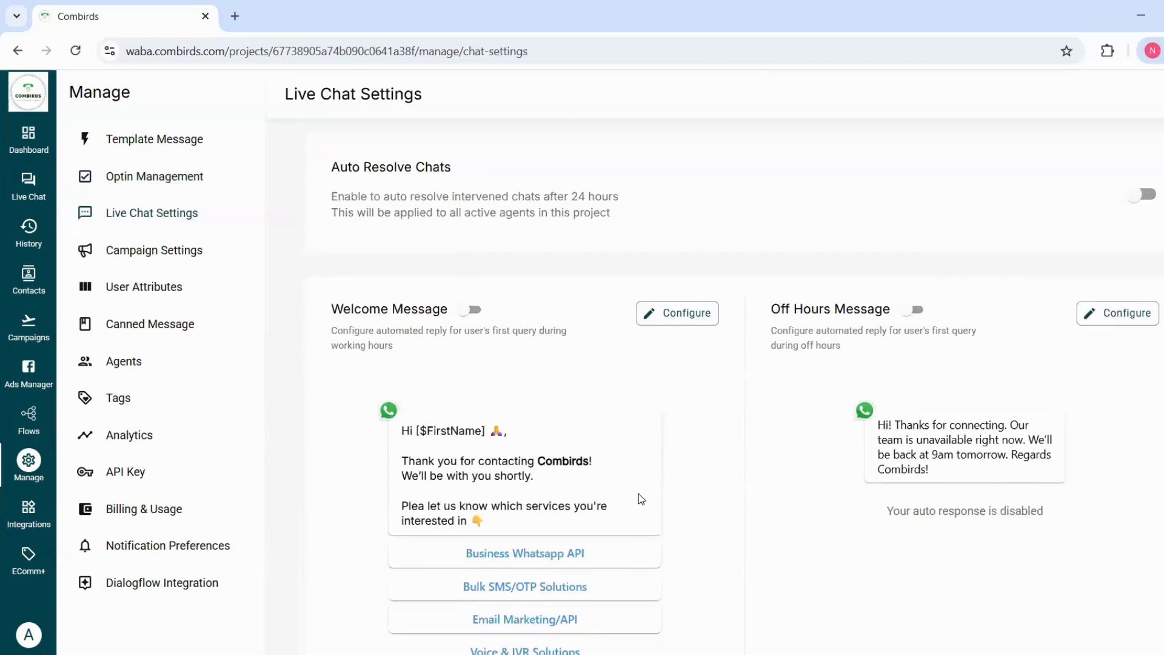
{"action": "scroll", "coordinate": [638, 494], "scroll_direction": "down", "scroll_amount": 2}
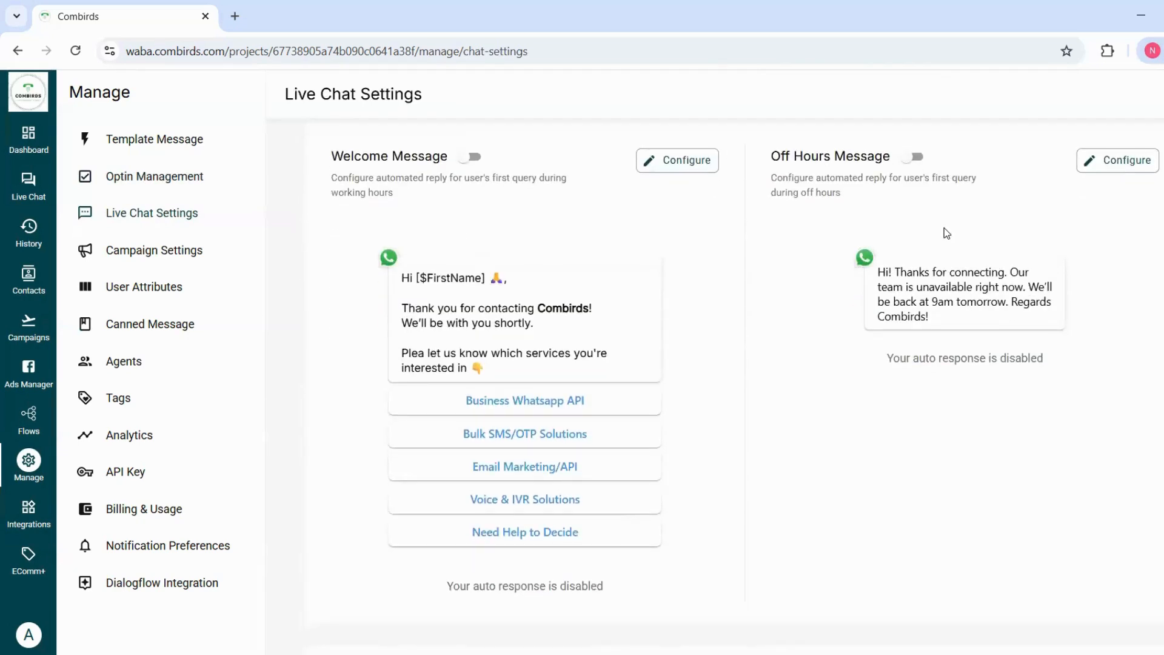
{"action": "scroll", "coordinate": [947, 234], "scroll_direction": "down", "scroll_amount": 5}
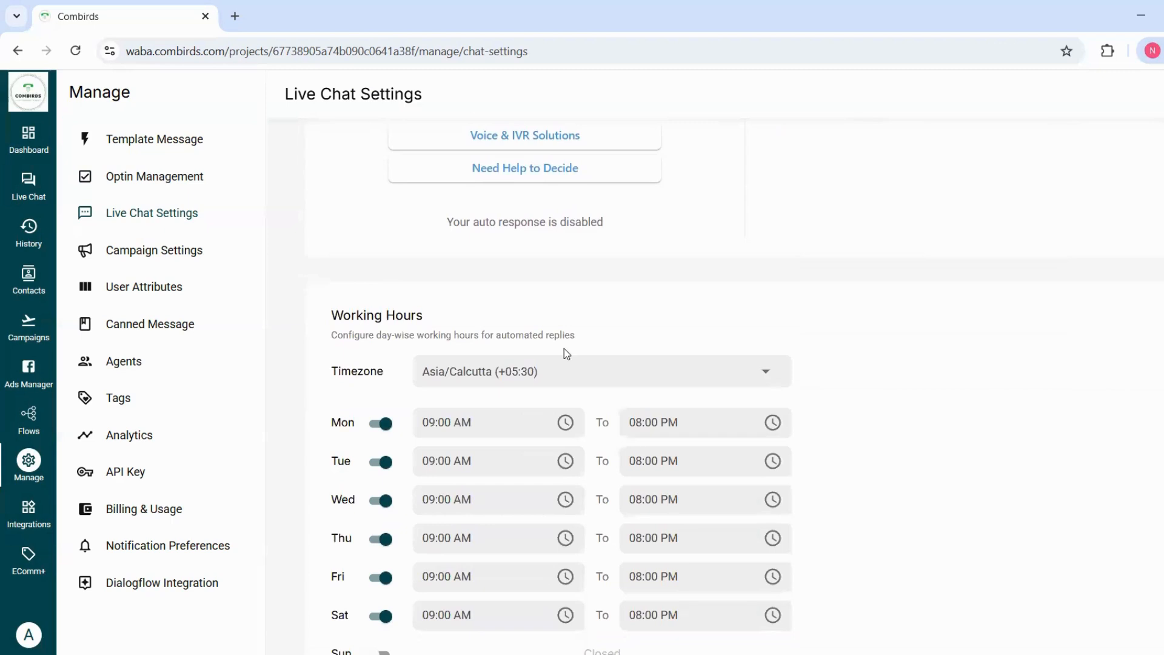
{"action": "scroll", "coordinate": [553, 484], "scroll_direction": "down", "scroll_amount": 1}
{"action": "scroll", "coordinate": [553, 484], "scroll_direction": "up", "scroll_amount": 2}
{"action": "scroll", "coordinate": [553, 484], "scroll_direction": "up", "scroll_amount": 8}
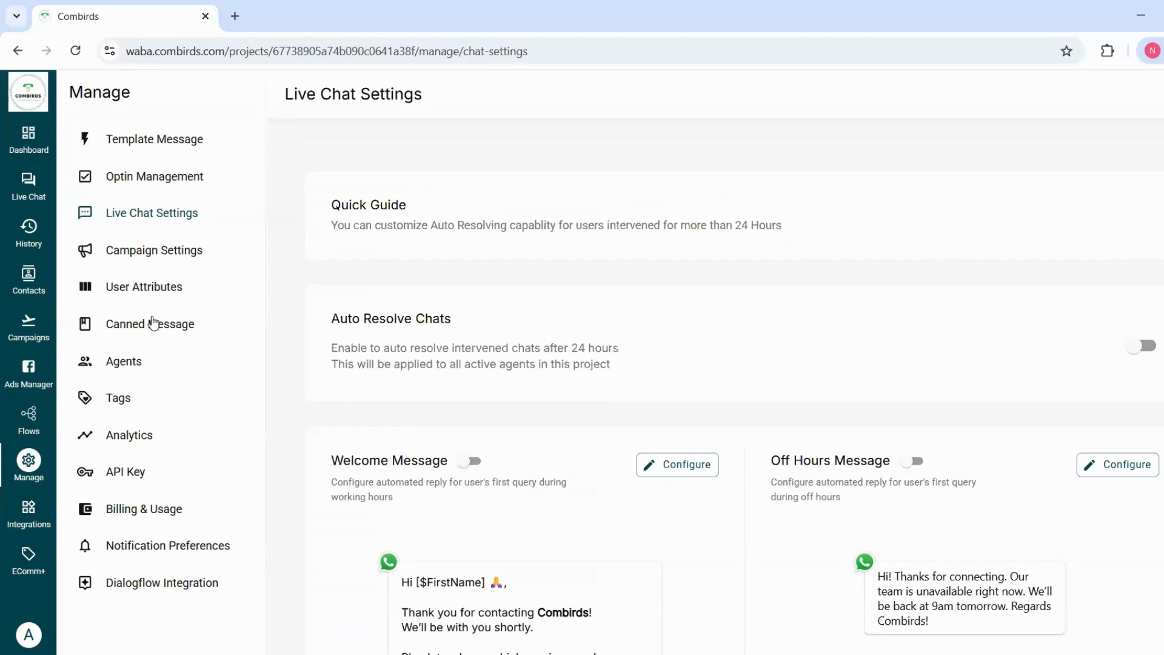
Step: Open the Agents page and look through the agent cards with their roles and status
{"action": "left_click", "coordinate": [118, 362]}
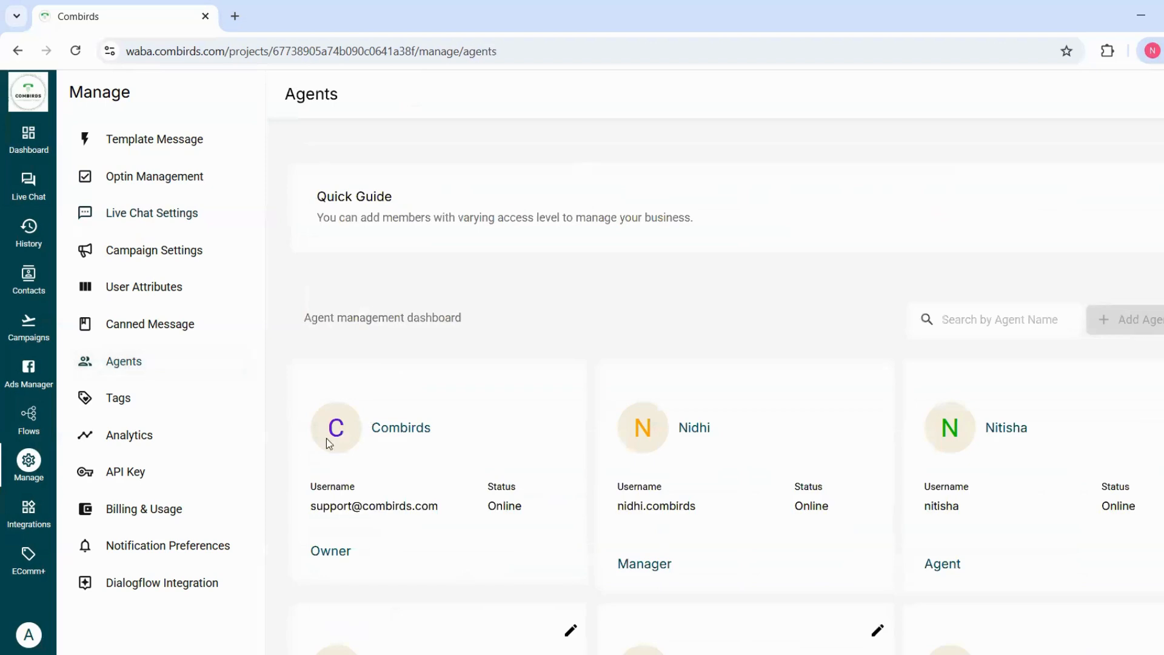
{"action": "scroll", "coordinate": [326, 438], "scroll_direction": "down", "scroll_amount": 1}
{"action": "scroll", "coordinate": [327, 443], "scroll_direction": "down", "scroll_amount": 5}
{"action": "scroll", "coordinate": [326, 442], "scroll_direction": "up", "scroll_amount": 2}
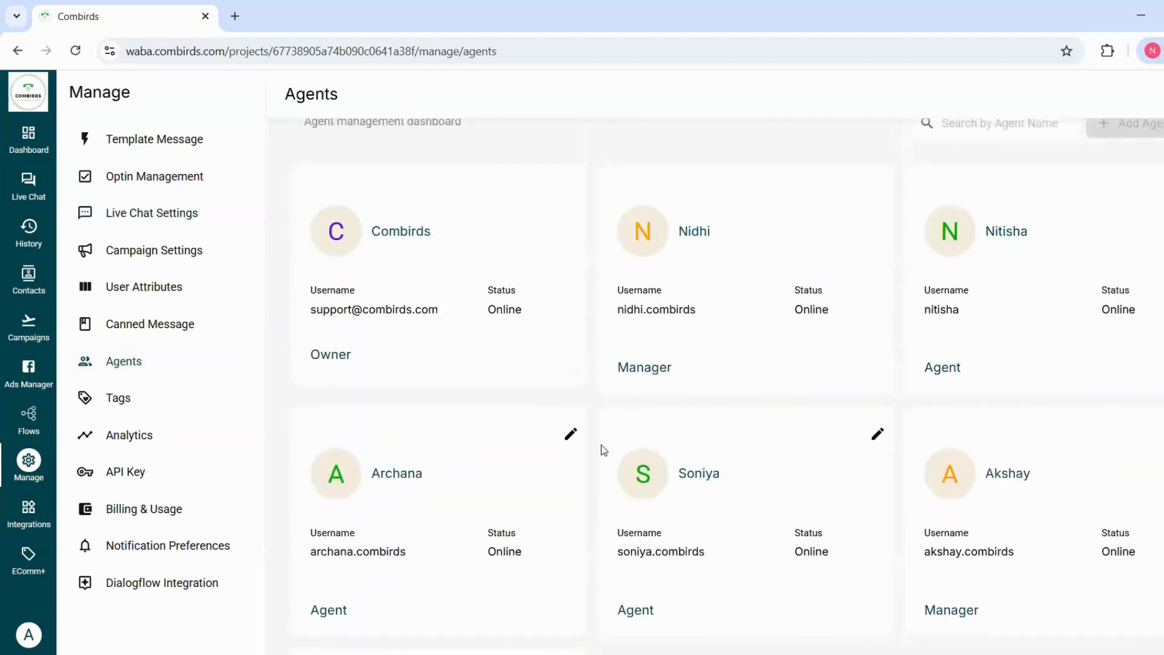
{"action": "scroll", "coordinate": [602, 450], "scroll_direction": "up", "scroll_amount": 2}
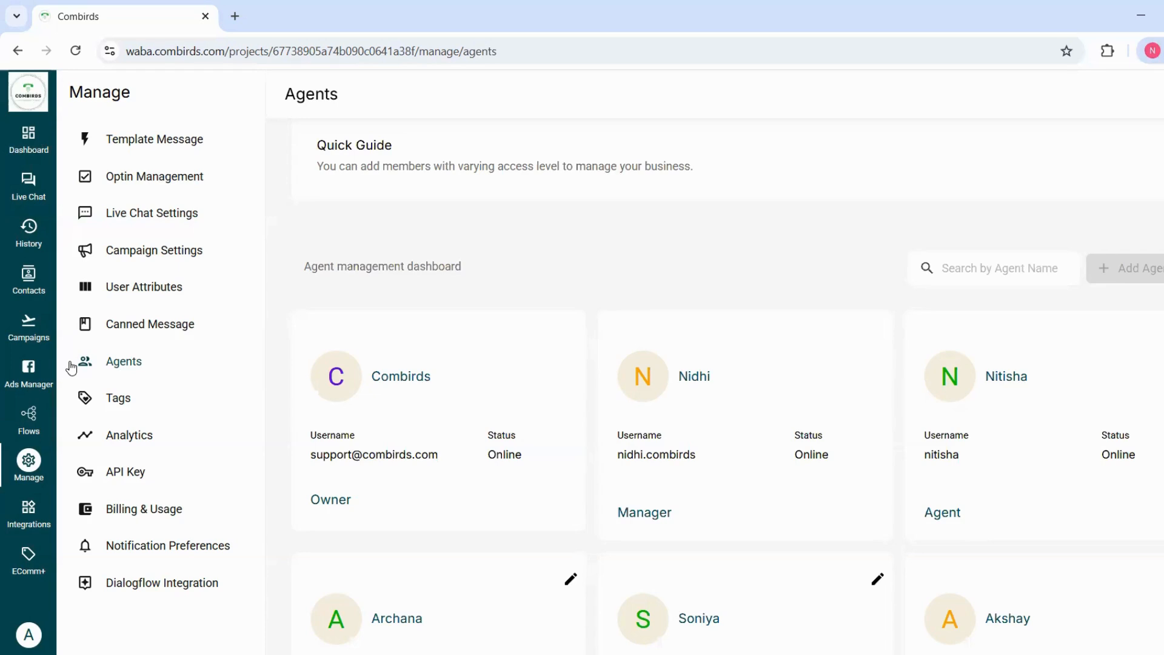
Step: Open the Manage section's Analytics, review the Chats and Agent Activity charts, and check the available date range options
{"action": "left_click", "coordinate": [129, 443]}
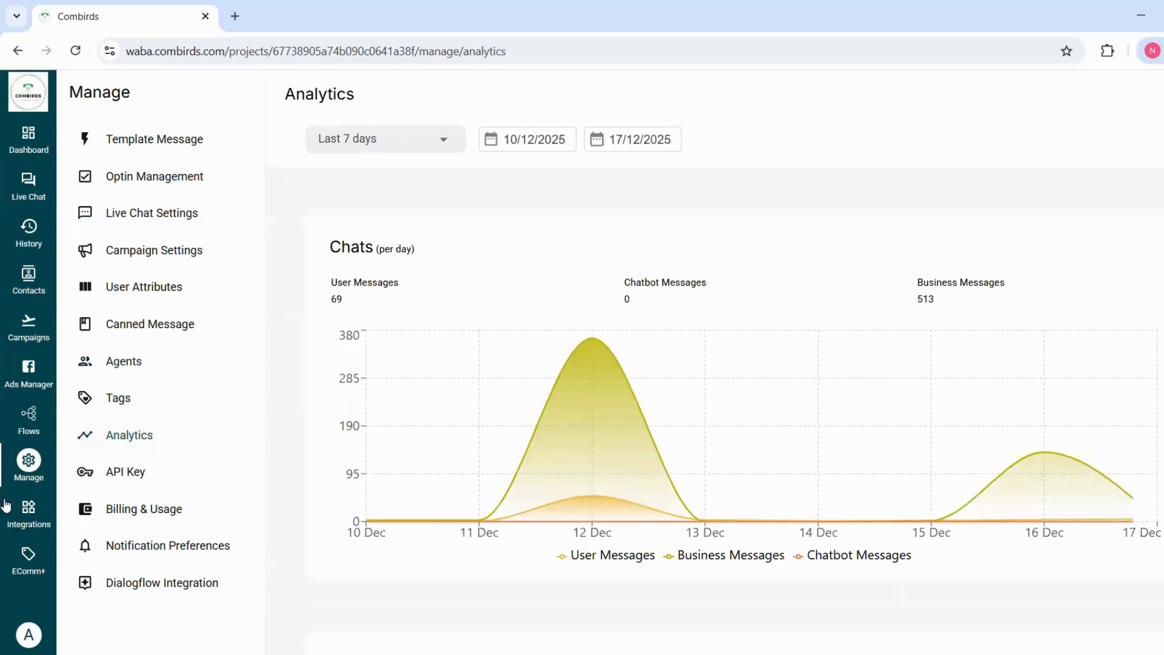
{"action": "scroll", "coordinate": [751, 521], "scroll_direction": "down", "scroll_amount": 3}
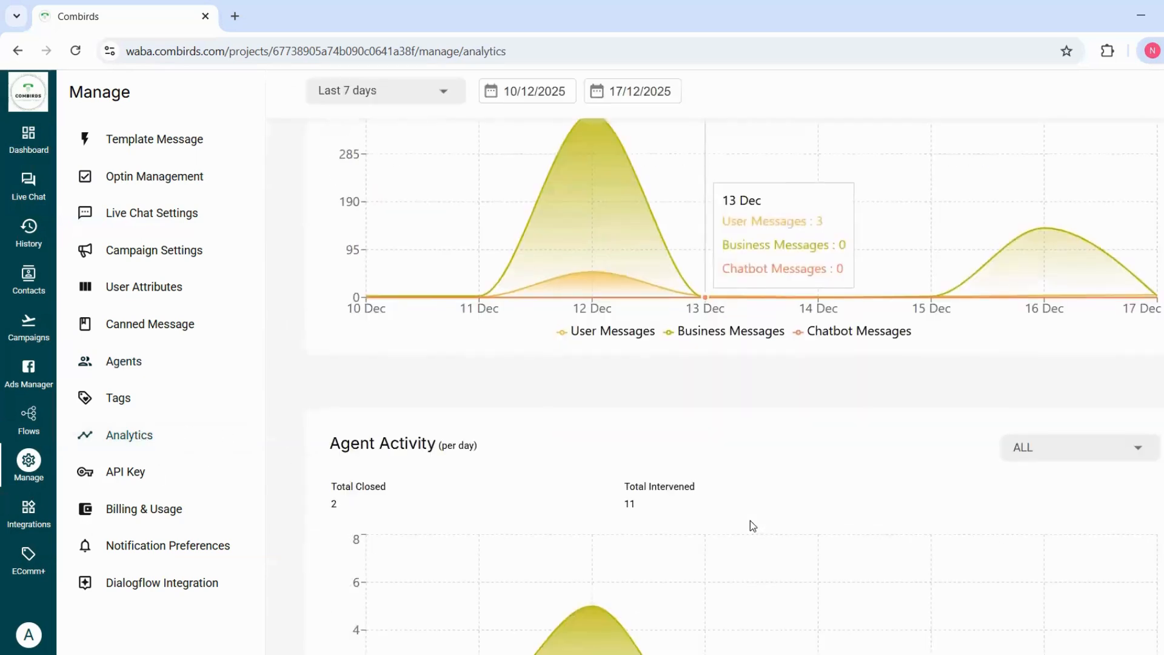
{"action": "scroll", "coordinate": [751, 520], "scroll_direction": "up", "scroll_amount": 3}
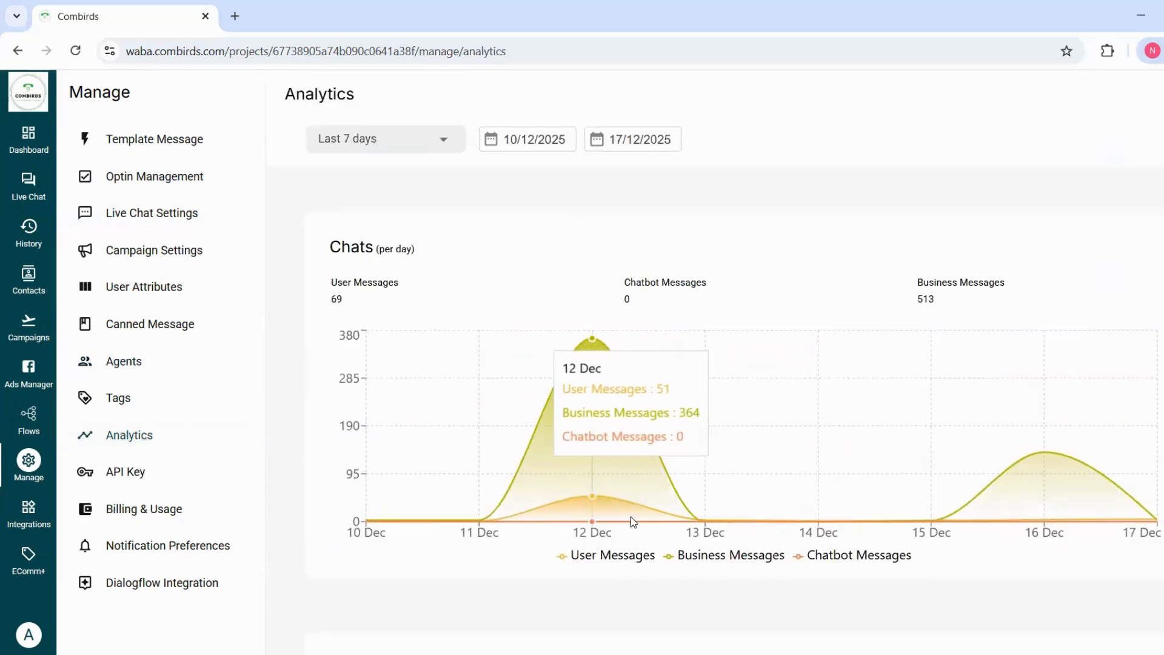
{"action": "scroll", "coordinate": [636, 565], "scroll_direction": "down", "scroll_amount": 7}
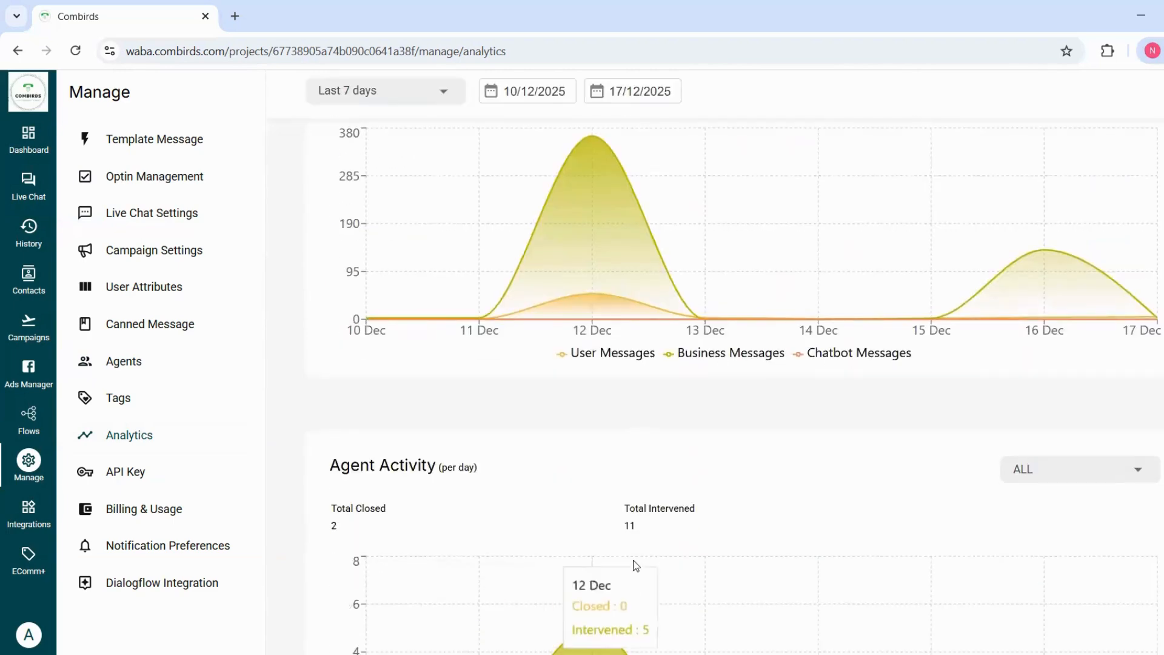
{"action": "scroll", "coordinate": [633, 564], "scroll_direction": "up", "scroll_amount": 7}
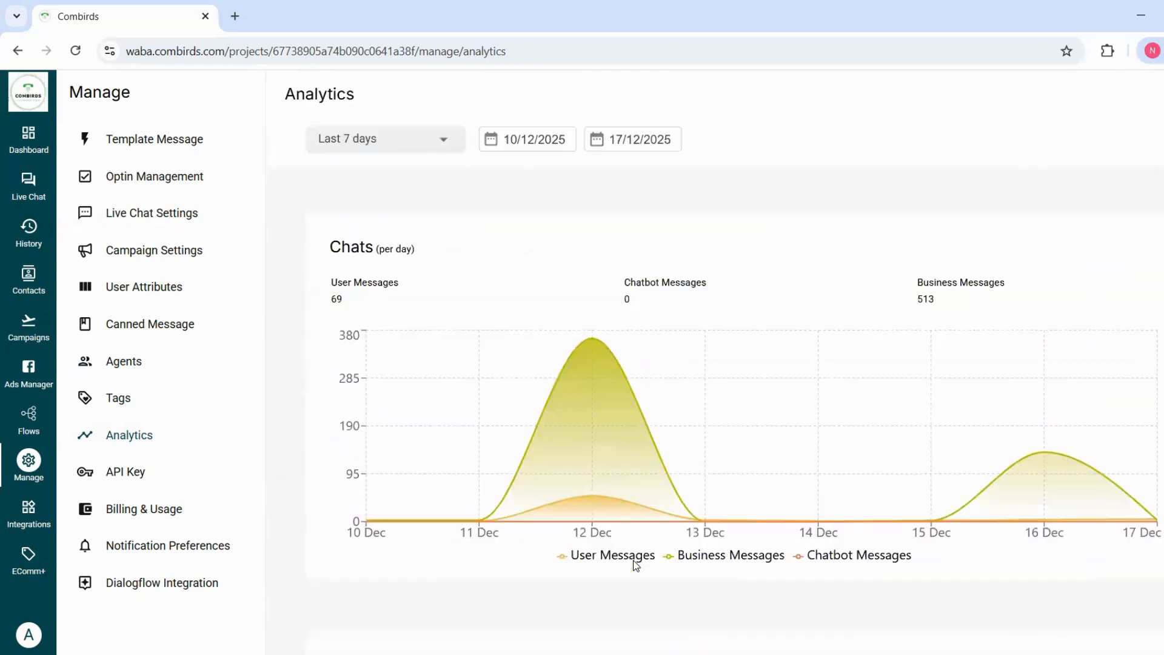
{"action": "left_click", "coordinate": [414, 129]}
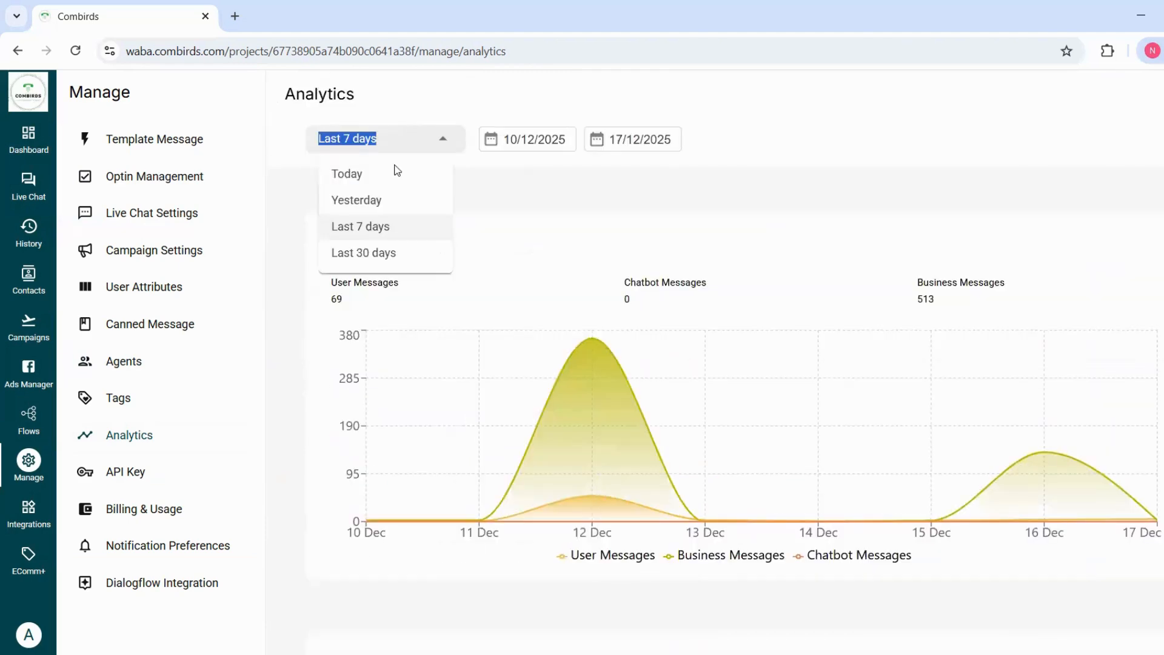
{"action": "left_click", "coordinate": [533, 211]}
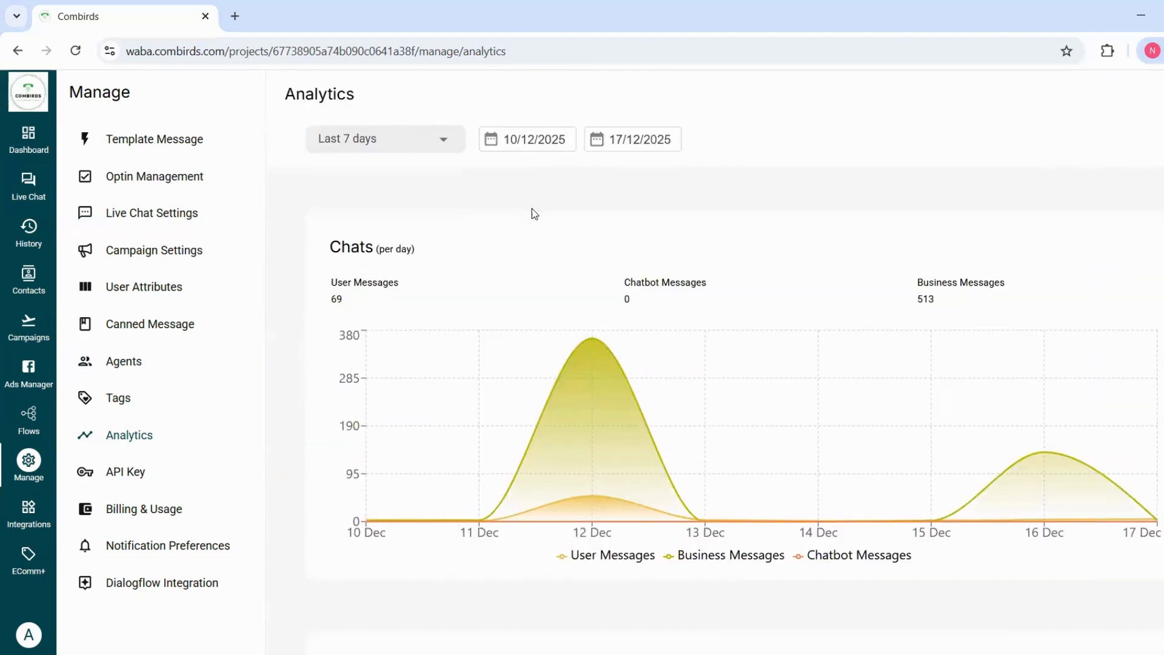
Step: Open Billing & Usage and review the WhatsApp conversation credits and conversation credit usage
{"action": "left_click", "coordinate": [170, 514]}
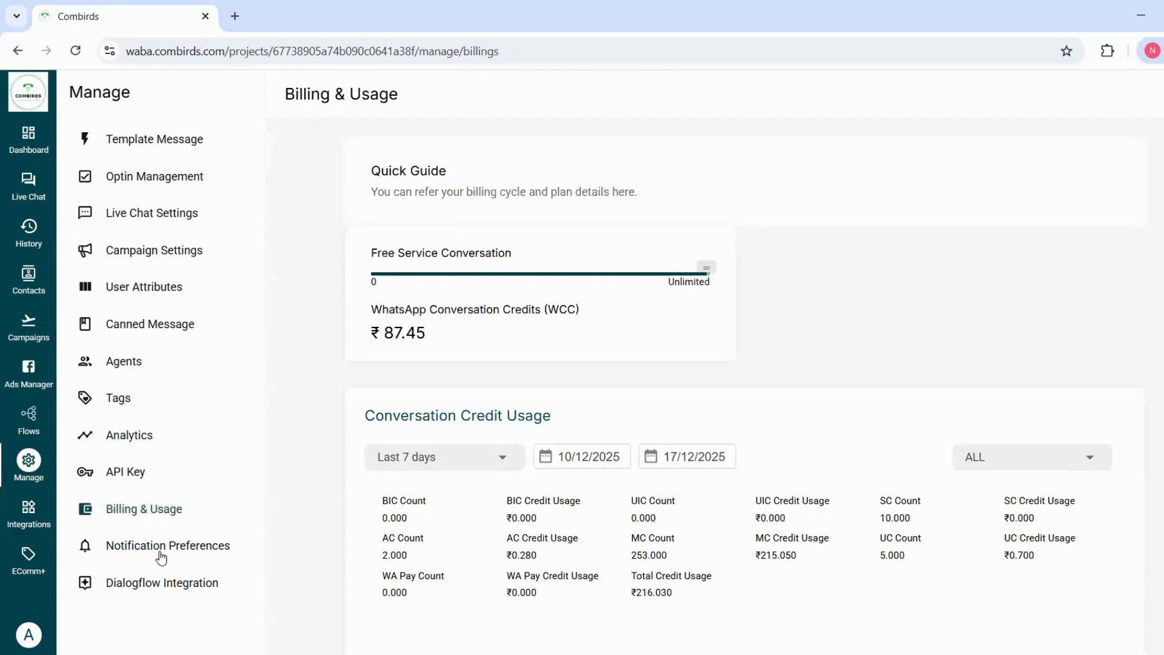
{"action": "scroll", "coordinate": [636, 587], "scroll_direction": "down", "scroll_amount": 5}
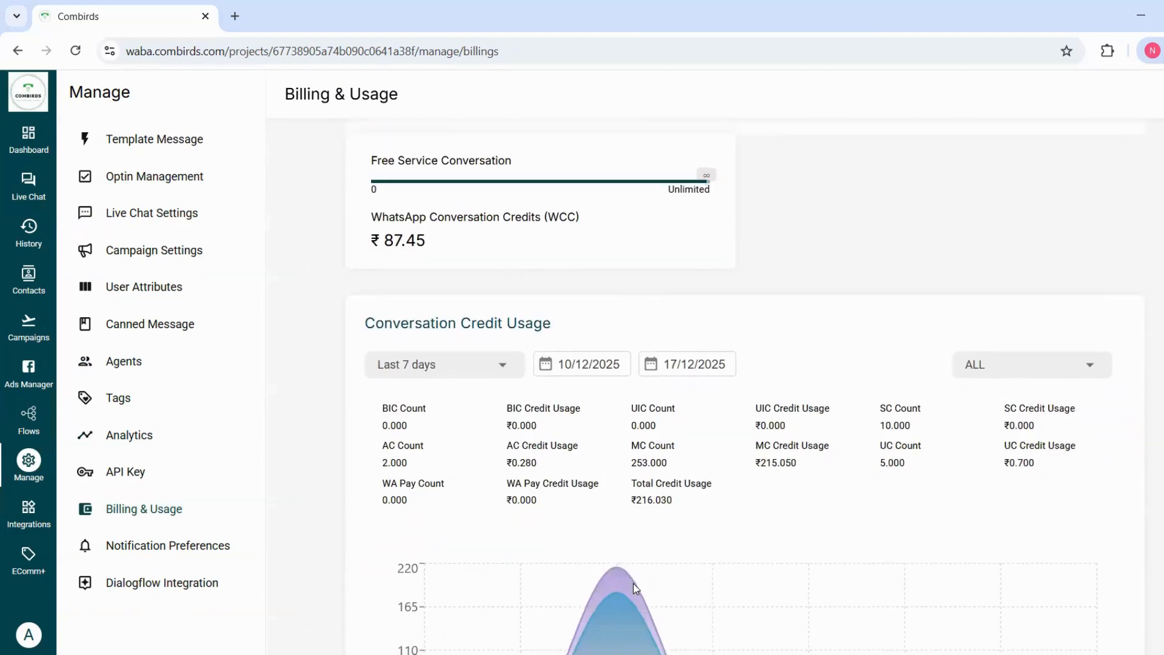
{"action": "scroll", "coordinate": [636, 587], "scroll_direction": "up", "scroll_amount": 5}
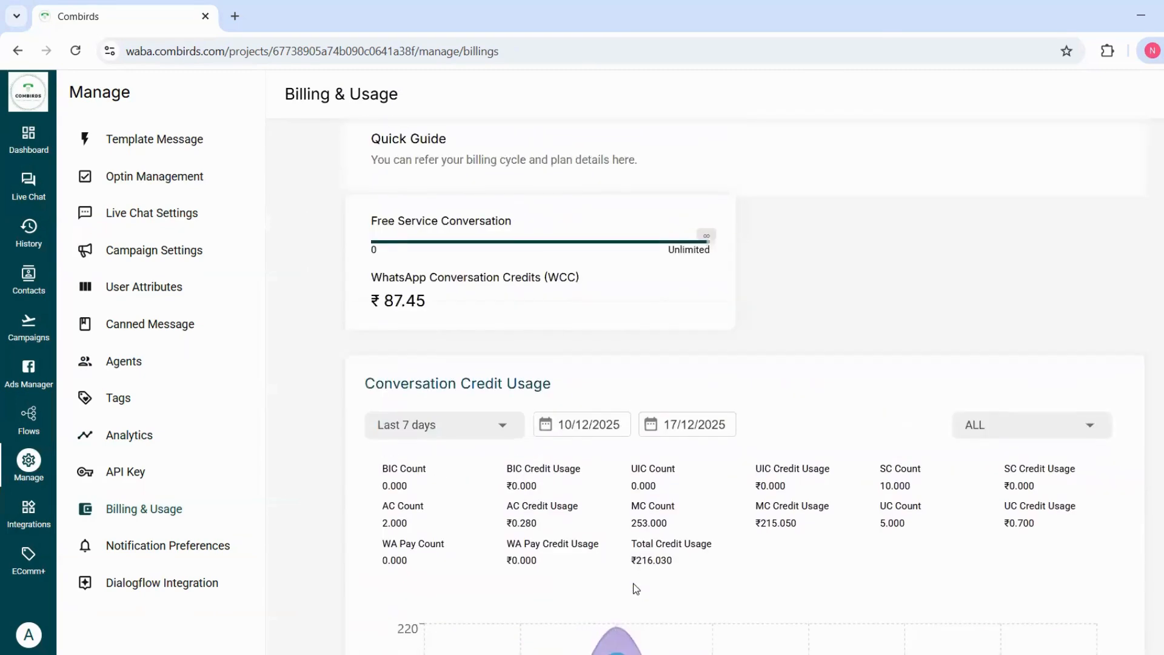
Step: View the sound and push notification settings in Notification Preferences, and return to the main dashboard
{"action": "left_click", "coordinate": [139, 558]}
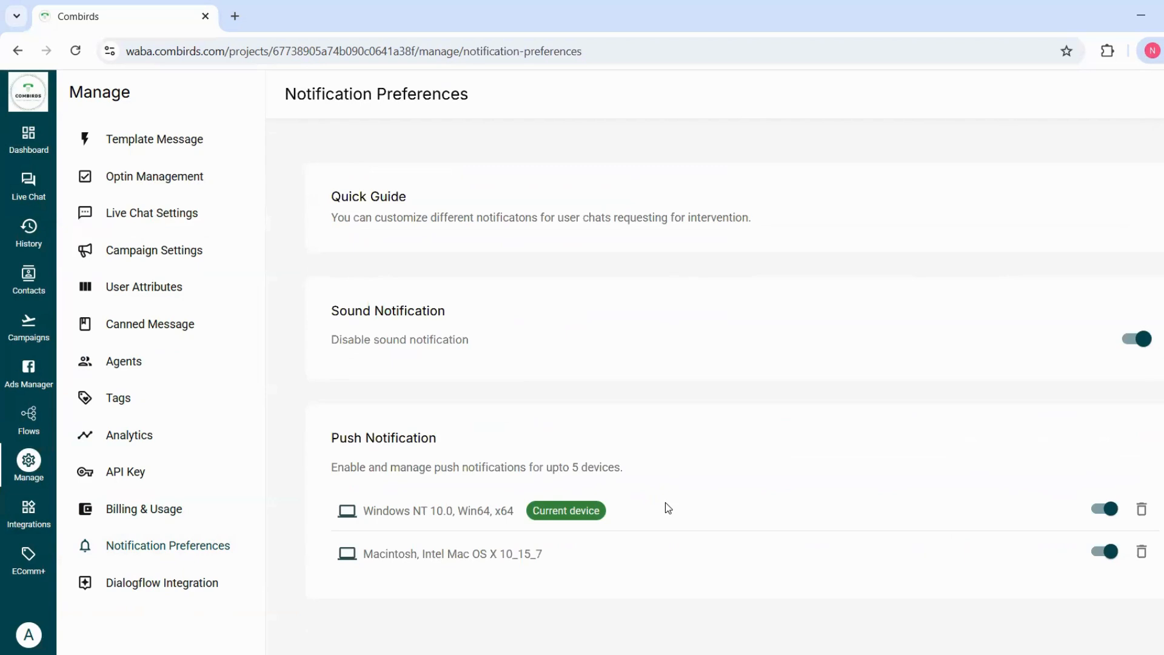
{"action": "left_click", "coordinate": [13, 139]}
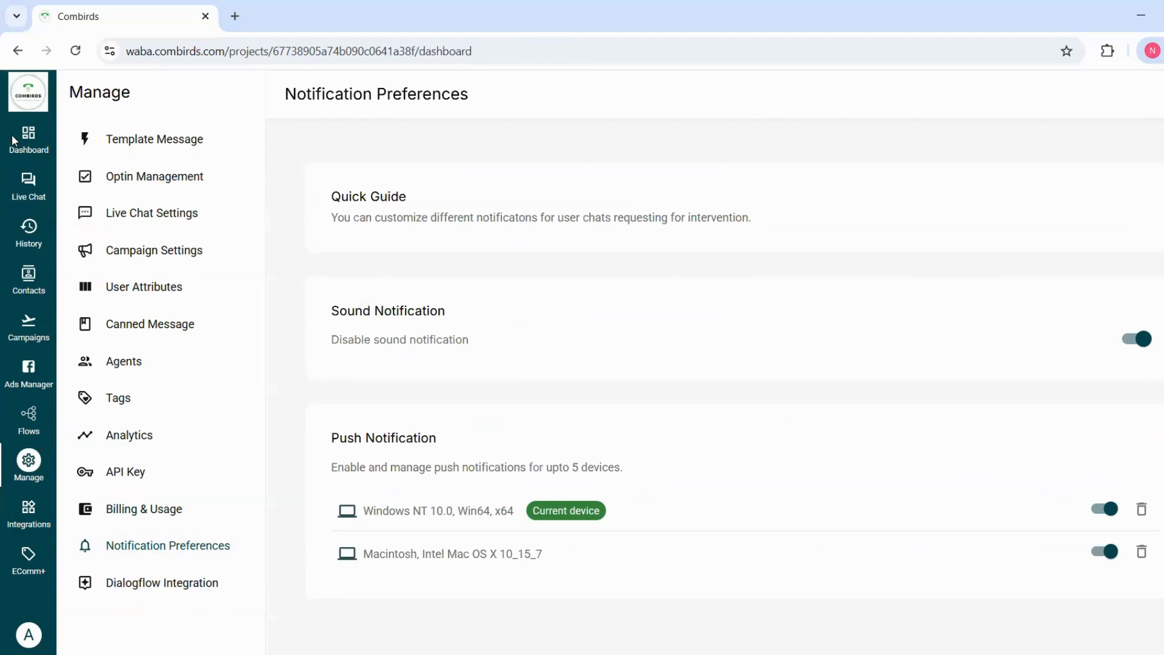